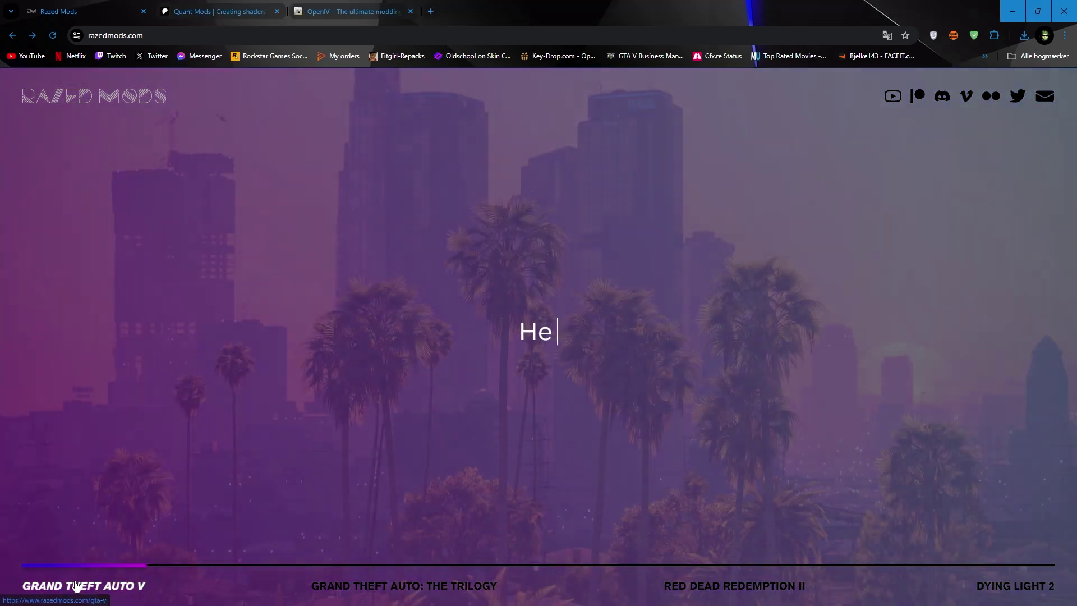
# - Go from Razed Mods' Grand Theft Auto V list to NaturalVision Evolved's page, then to the Patreon tab
pyautogui.click(81, 584)
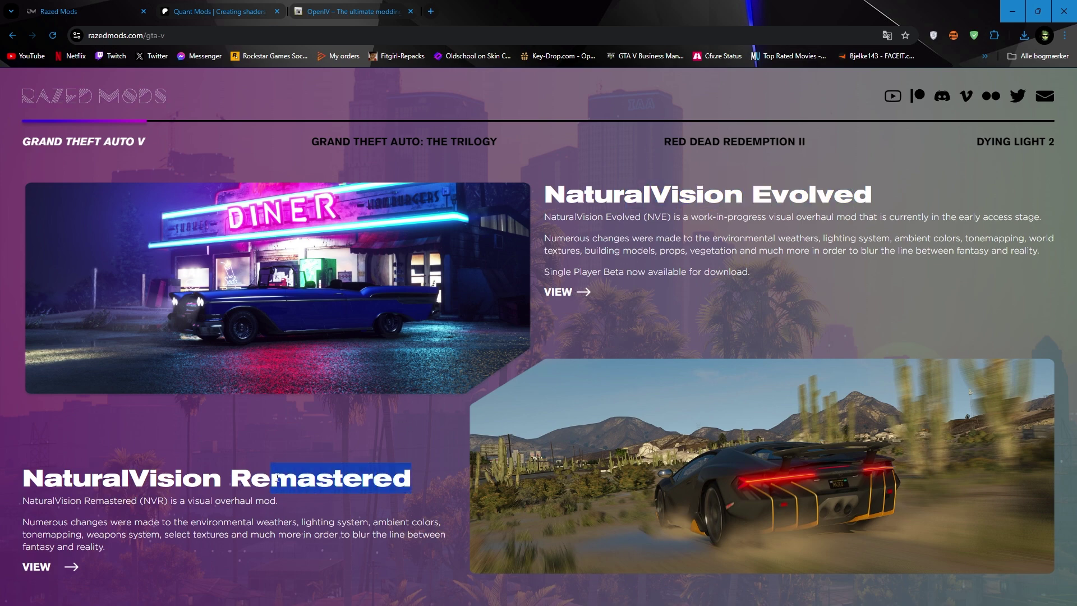
pyautogui.click(564, 294)
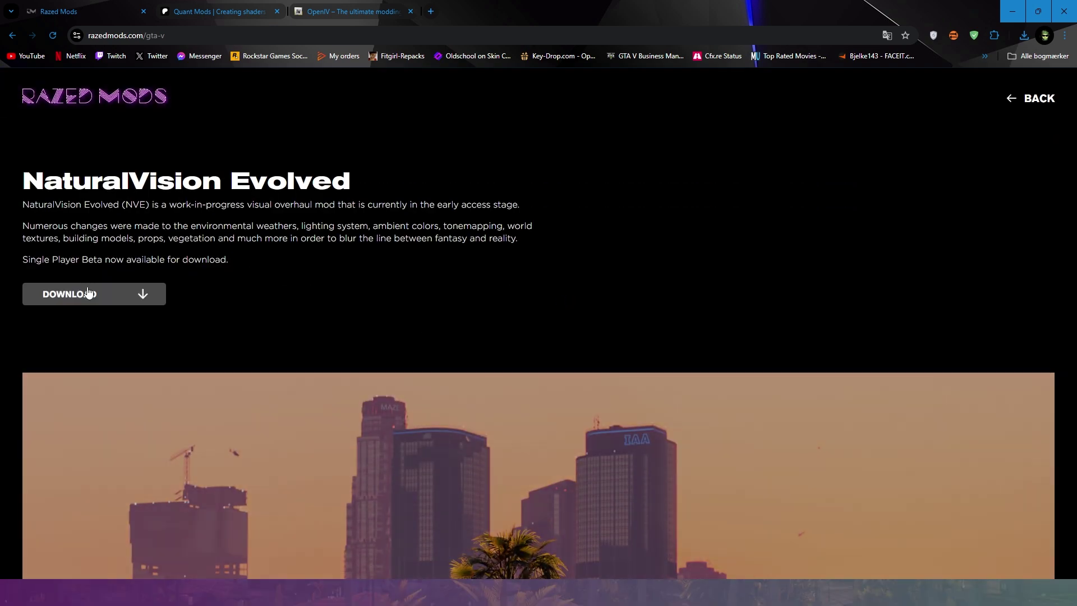
pyautogui.click(221, 11)
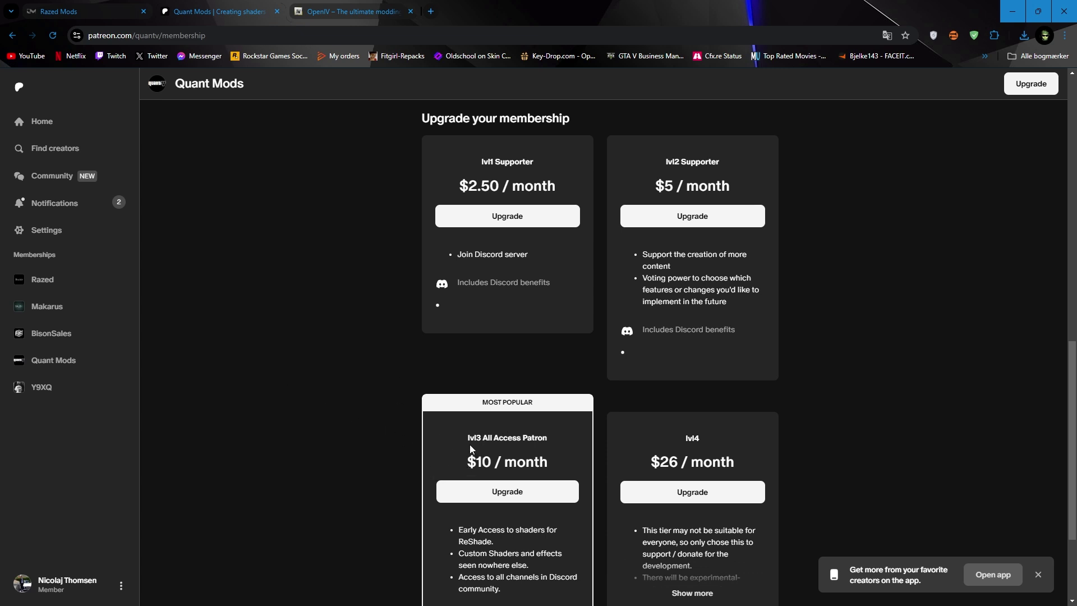
# - Review the Quant Mods Patreon tiers, including the $10 lvl3 tier marked MOST POPULAR, then visit OpenIV's site
pyautogui.doubleClick(474, 463)
pyautogui.click(497, 454)
pyautogui.doubleClick(522, 403)
pyautogui.click(507, 414)
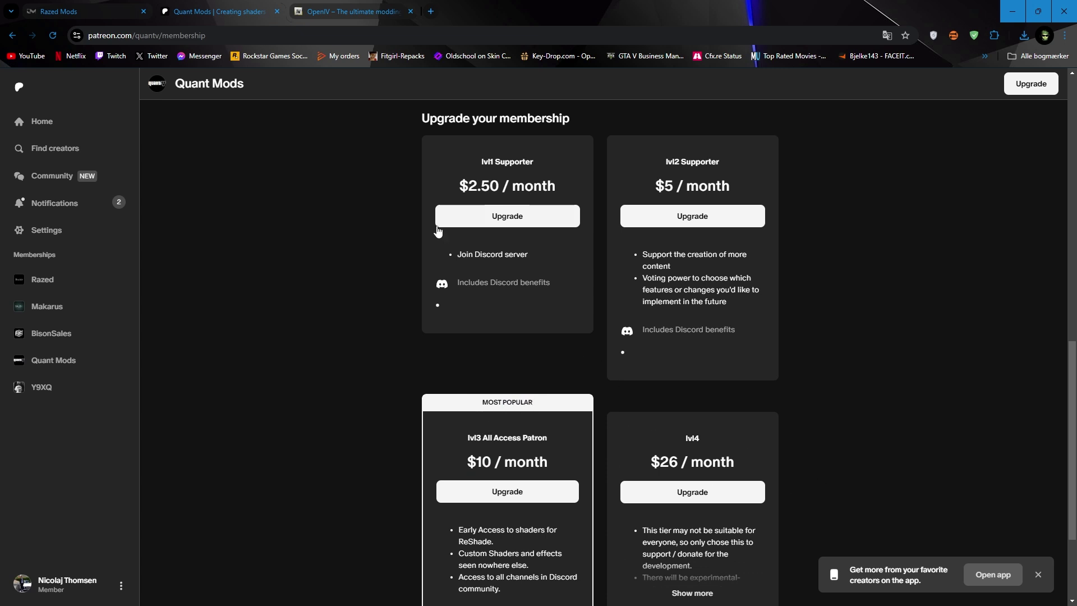
pyautogui.click(362, 6)
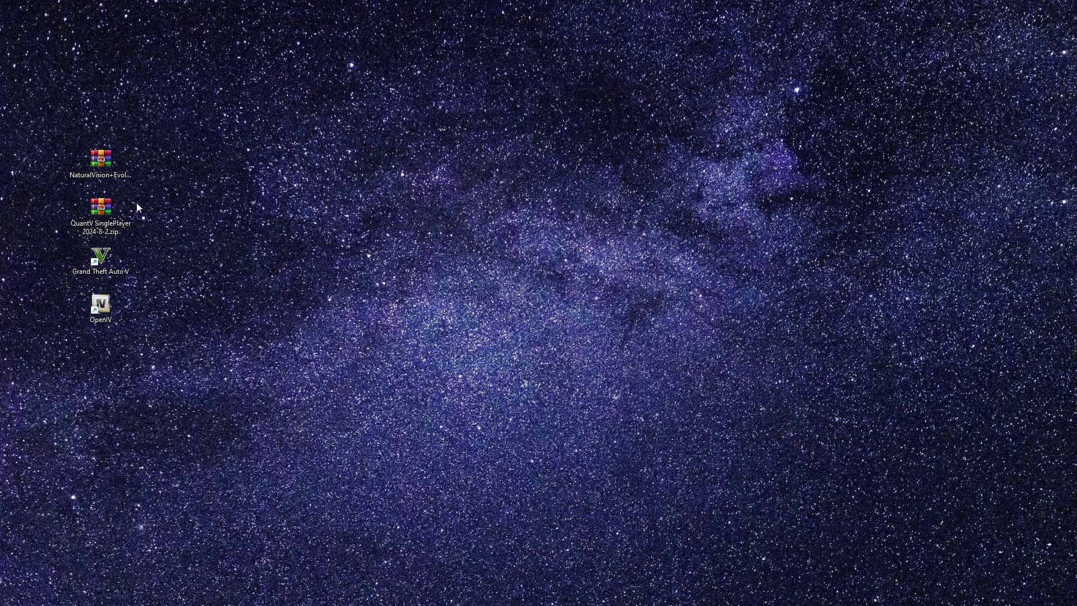
# - Clear the selection of the two mod archives and launch OpenIV from its desktop shortcut
pyautogui.moveTo(151, 227); pyautogui.dragTo(86, 160)
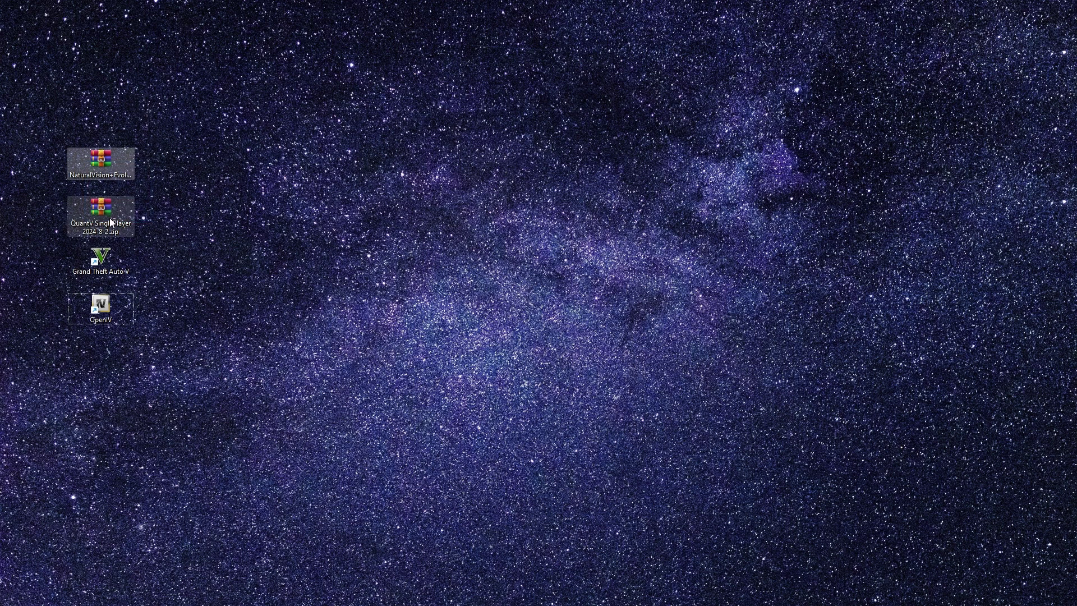
pyautogui.click(179, 223)
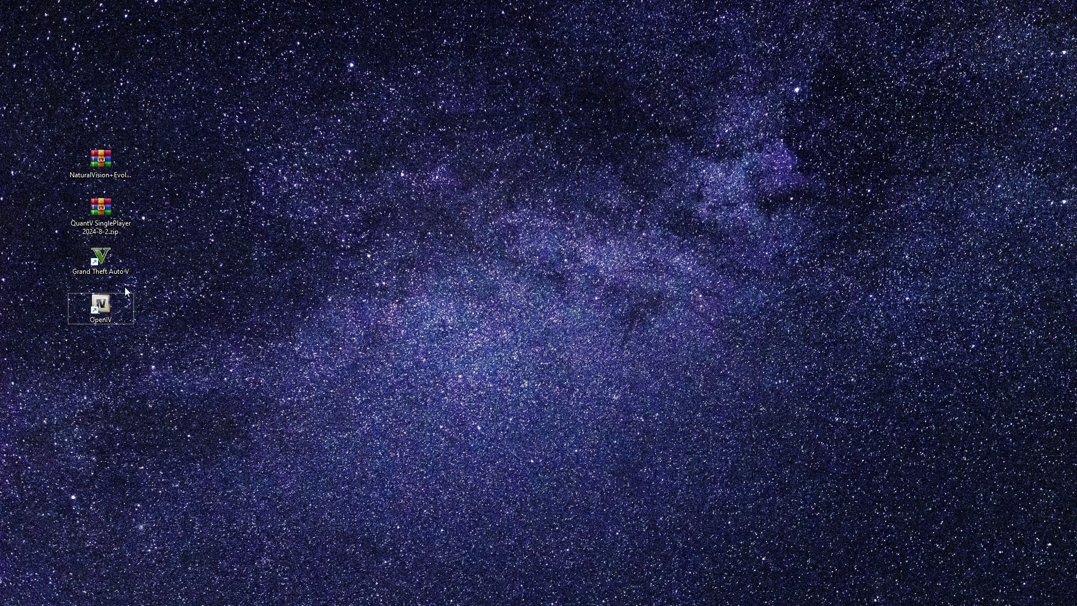
pyautogui.click(107, 312)
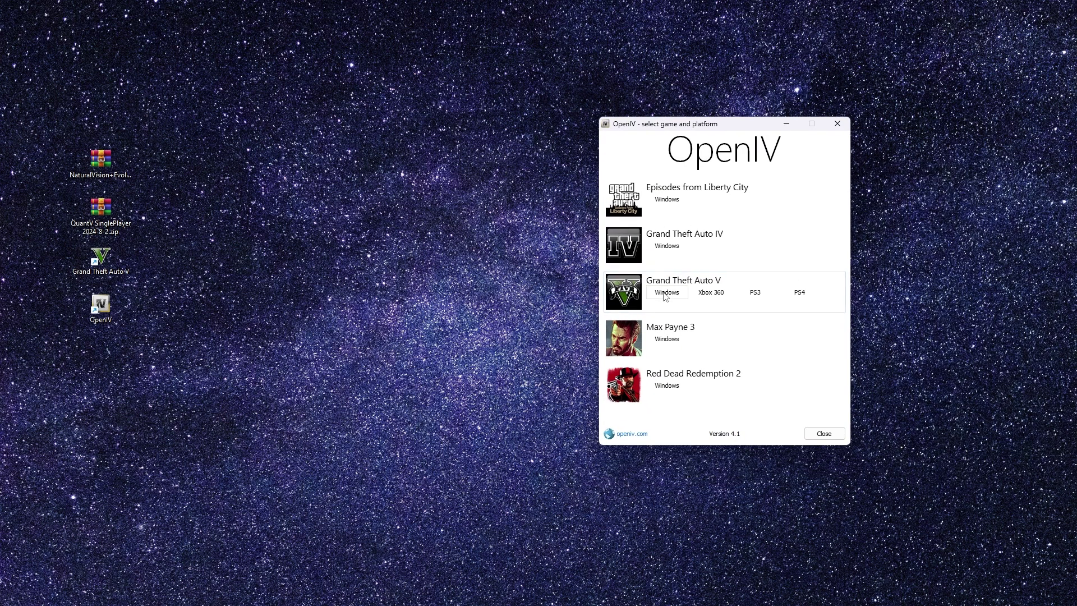
# - Choose GTA V for Windows, install ASI Loader and OpenIV.ASI, and create the mods folder
pyautogui.click(666, 296)
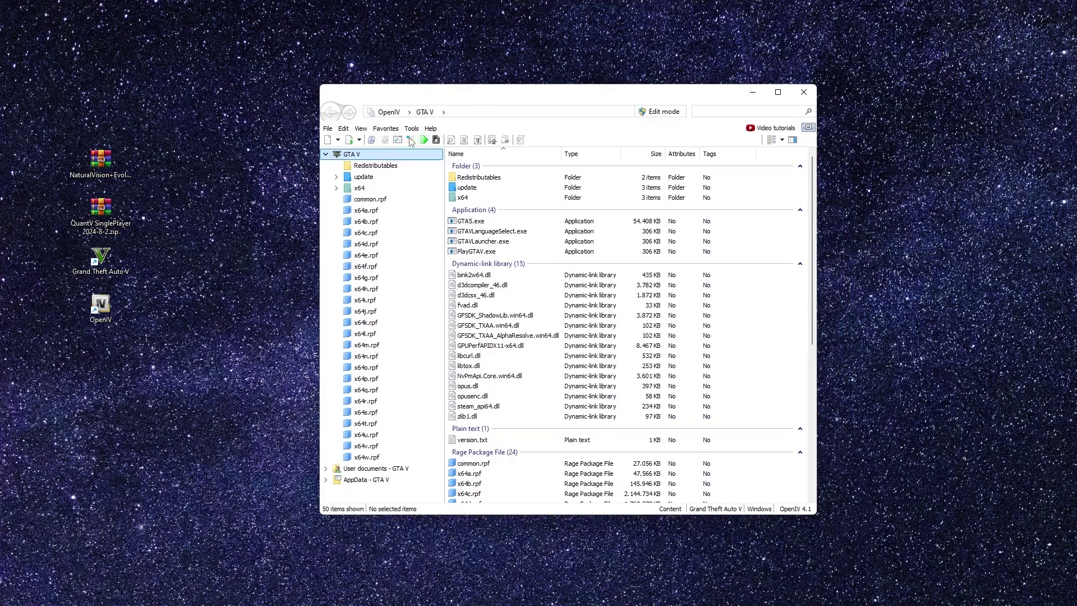
pyautogui.click(398, 140)
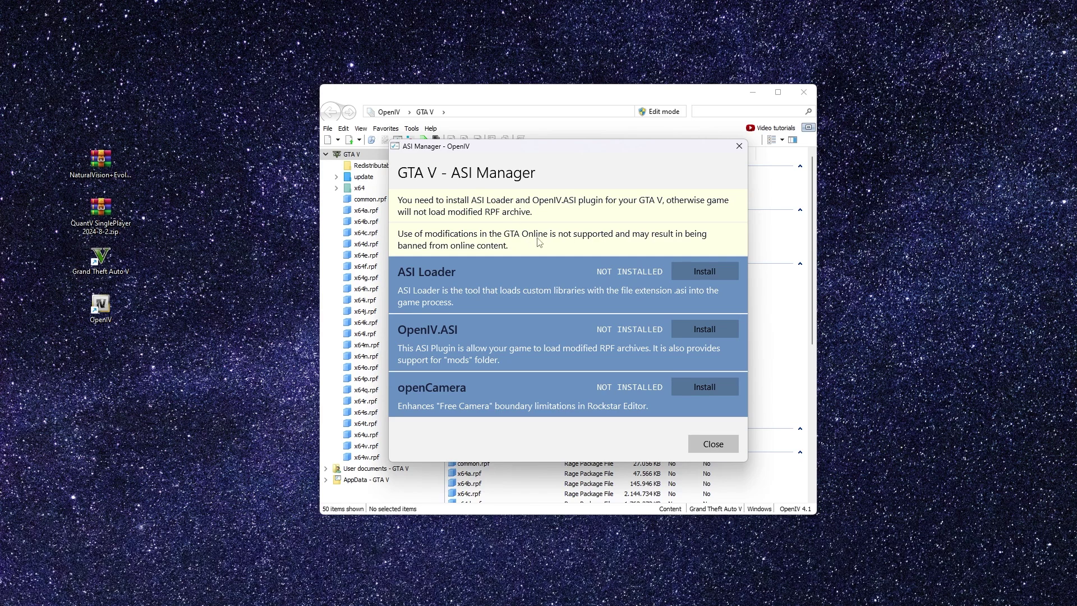
pyautogui.click(715, 273)
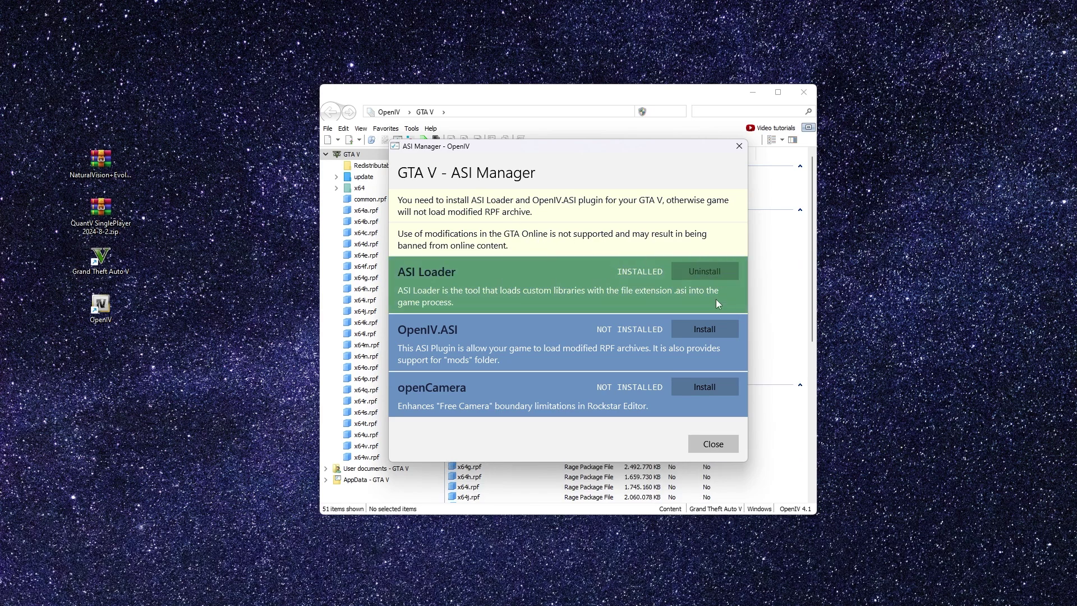
pyautogui.click(717, 330)
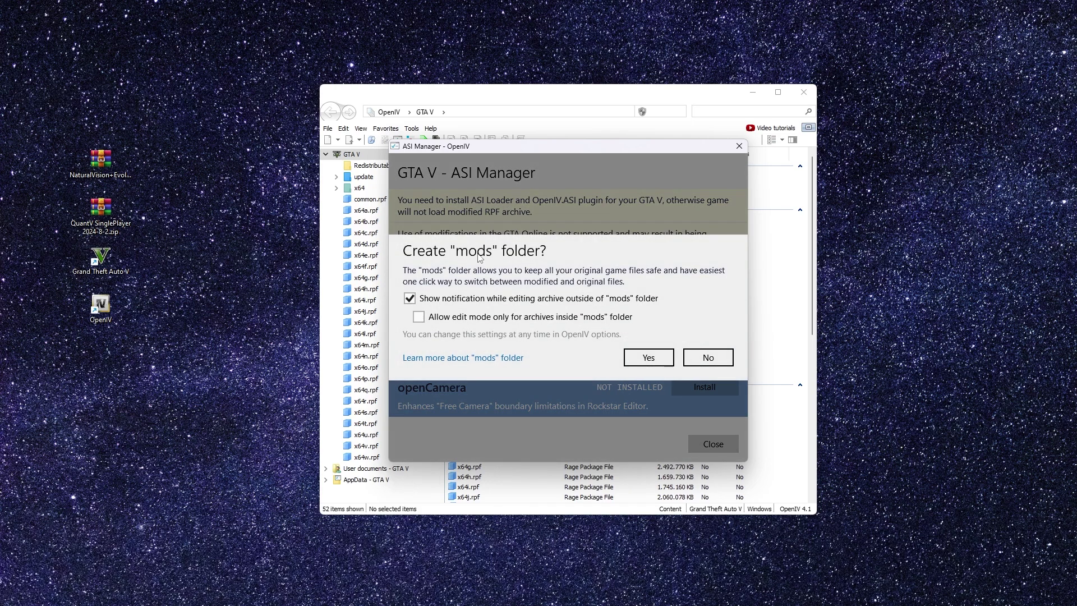
pyautogui.click(648, 358)
pyautogui.click(709, 442)
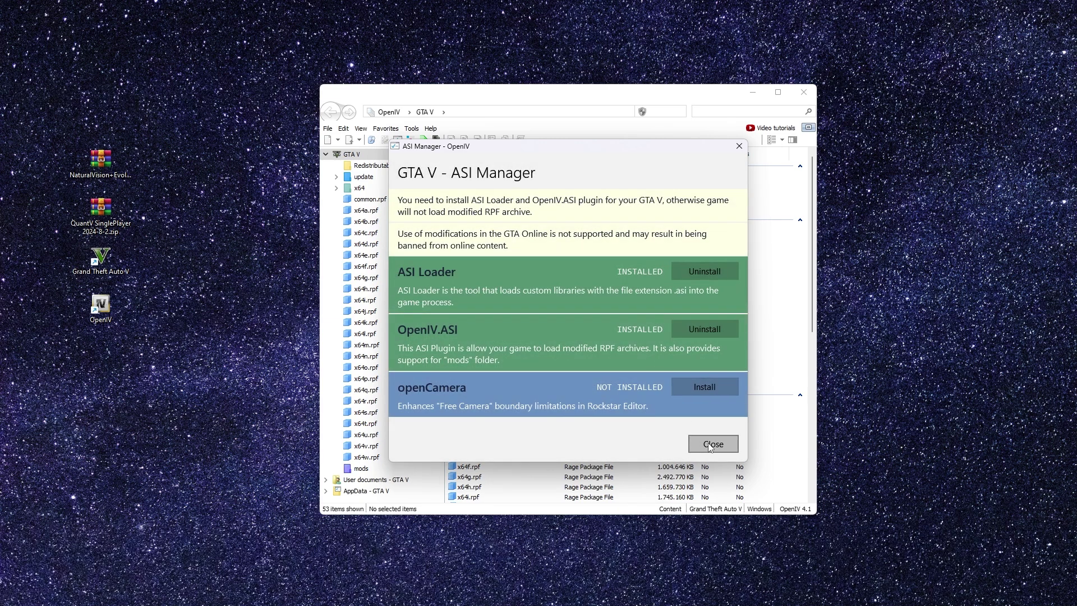
# - Open the empty mods folder and select the NaturalVision Evolved archive on the desktop
pyautogui.click(473, 208)
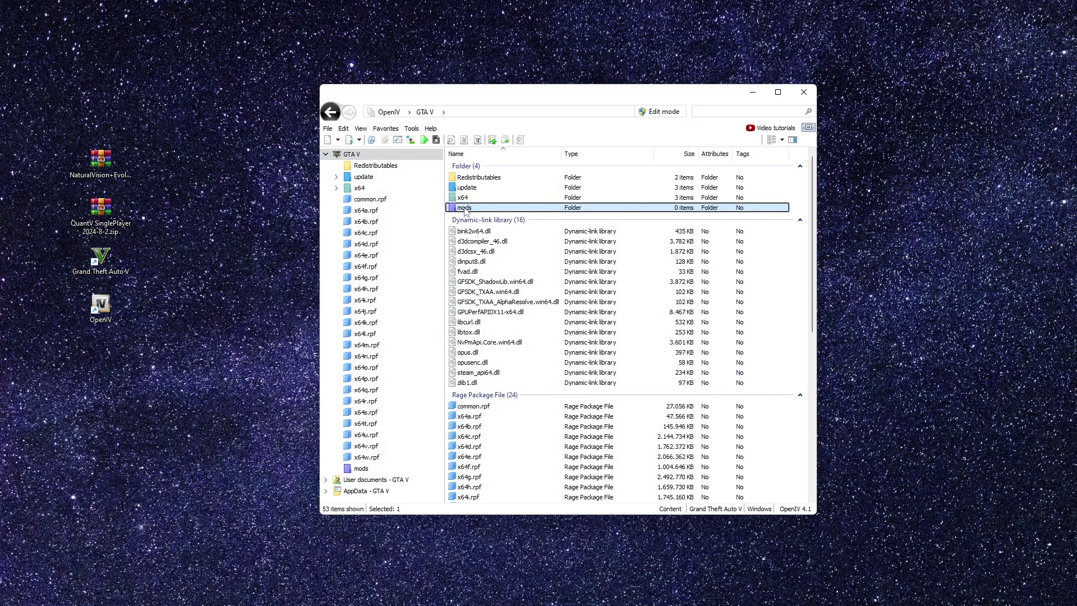
pyautogui.doubleClick(472, 209)
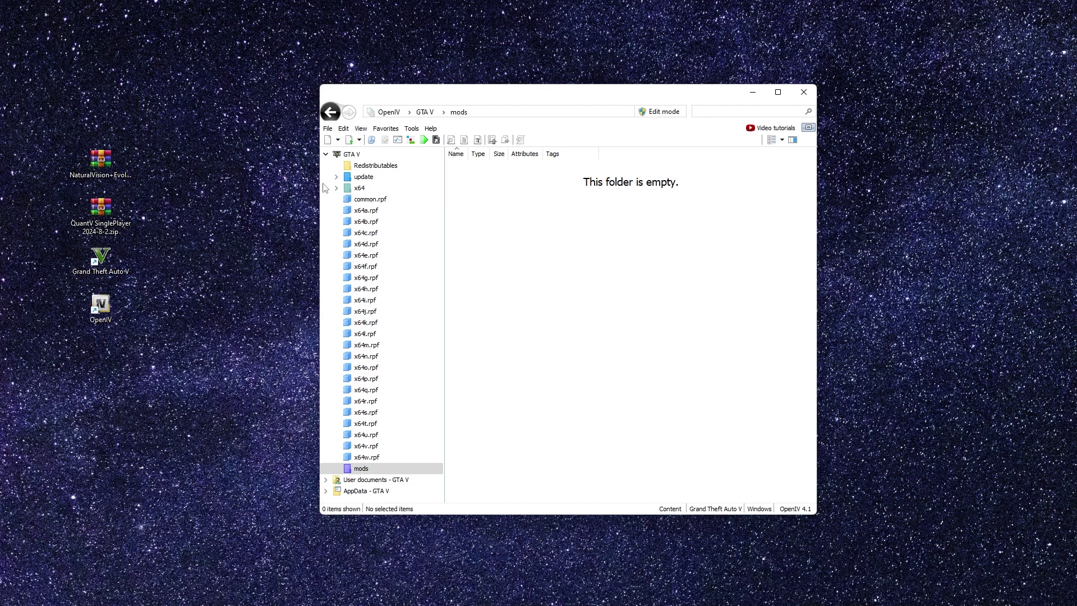
pyautogui.click(116, 161)
# - Move OpenIV to the right side and select PART ONE.oiv in the NaturalVision Evolved archive
pyautogui.moveTo(583, 91); pyautogui.dragTo(838, 82)
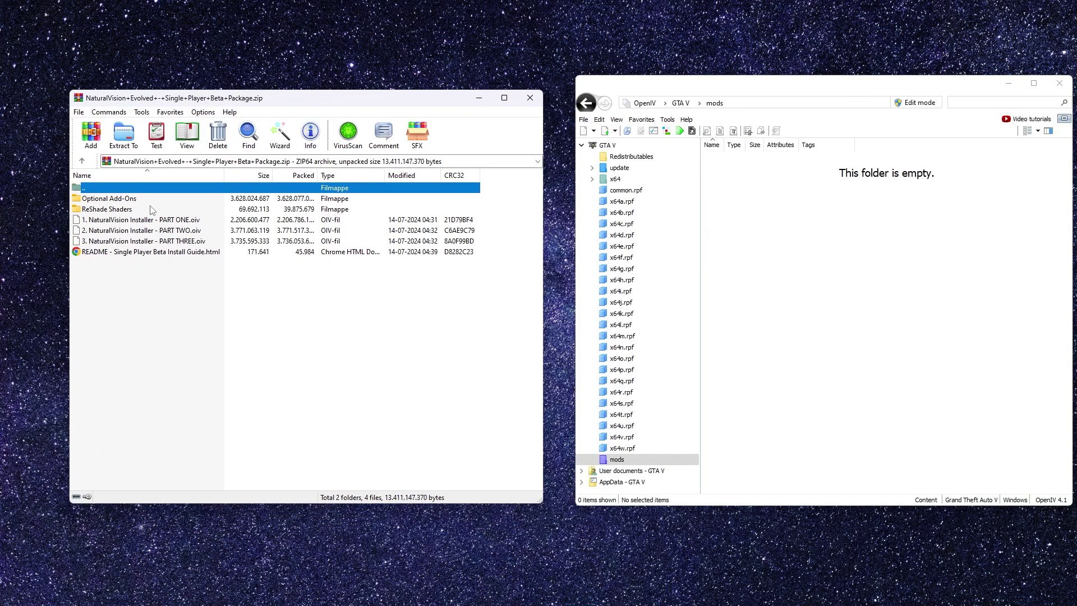
pyautogui.click(178, 273)
pyautogui.click(176, 221)
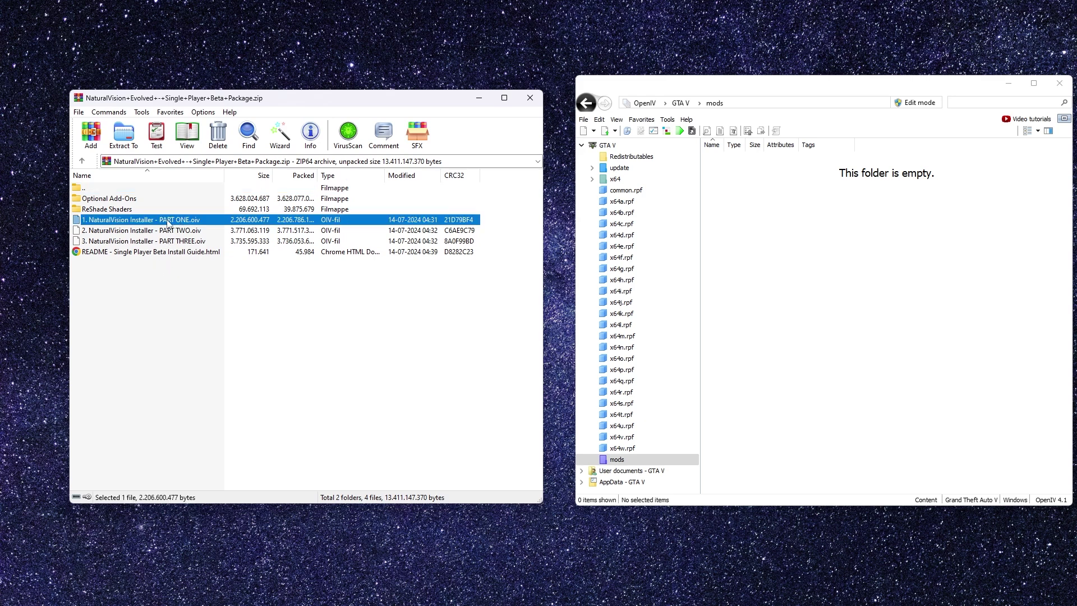
pyautogui.click(119, 212)
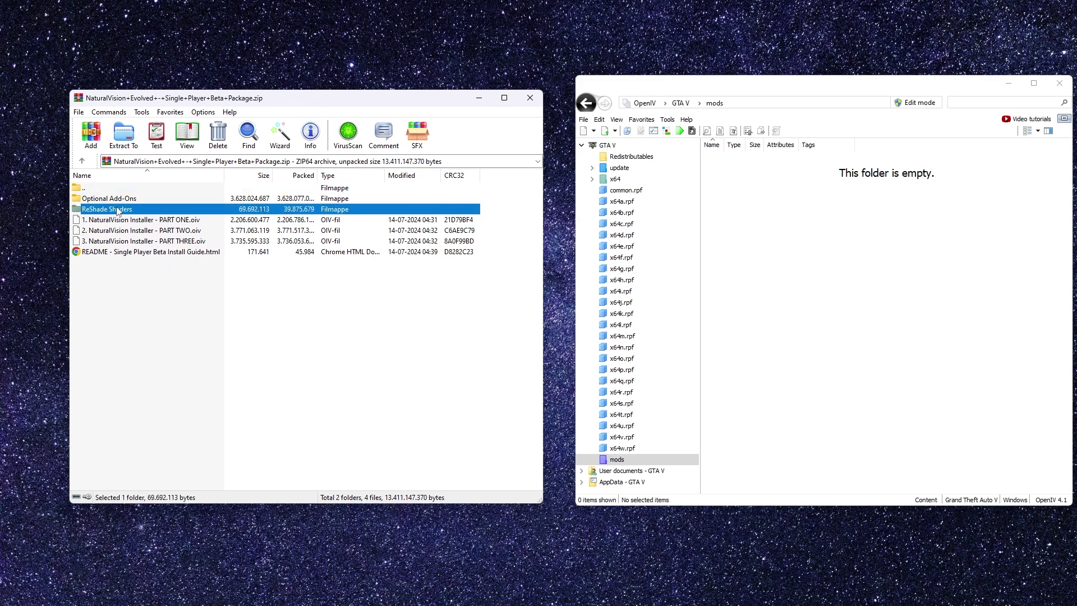
pyautogui.click(118, 201)
pyautogui.click(134, 220)
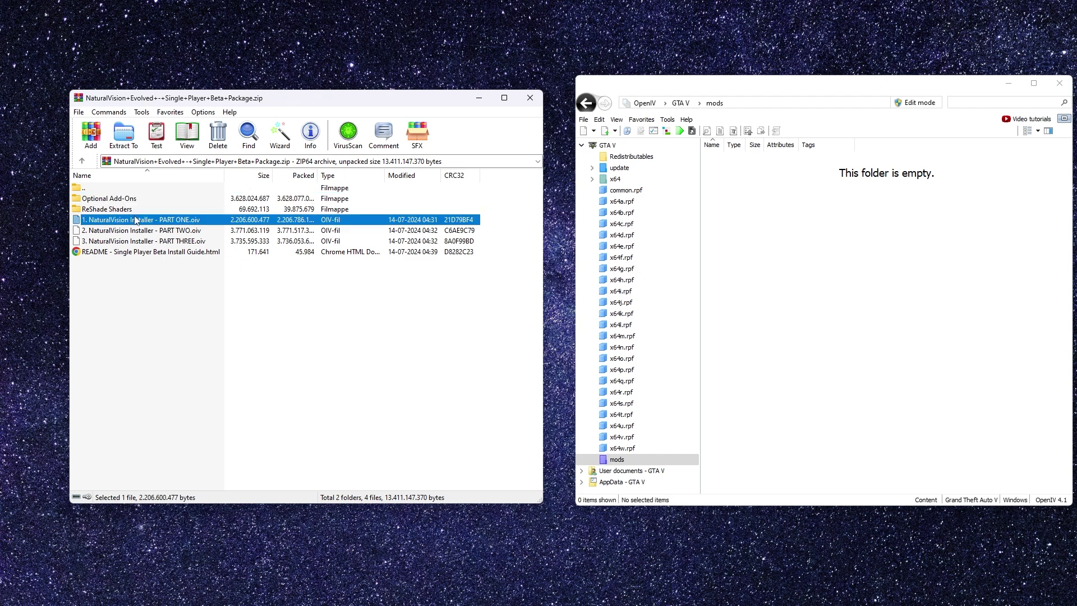
# - Turn on OpenIV's edit mode and drop PART ONE.oiv into the mods folder
pyautogui.click(923, 104)
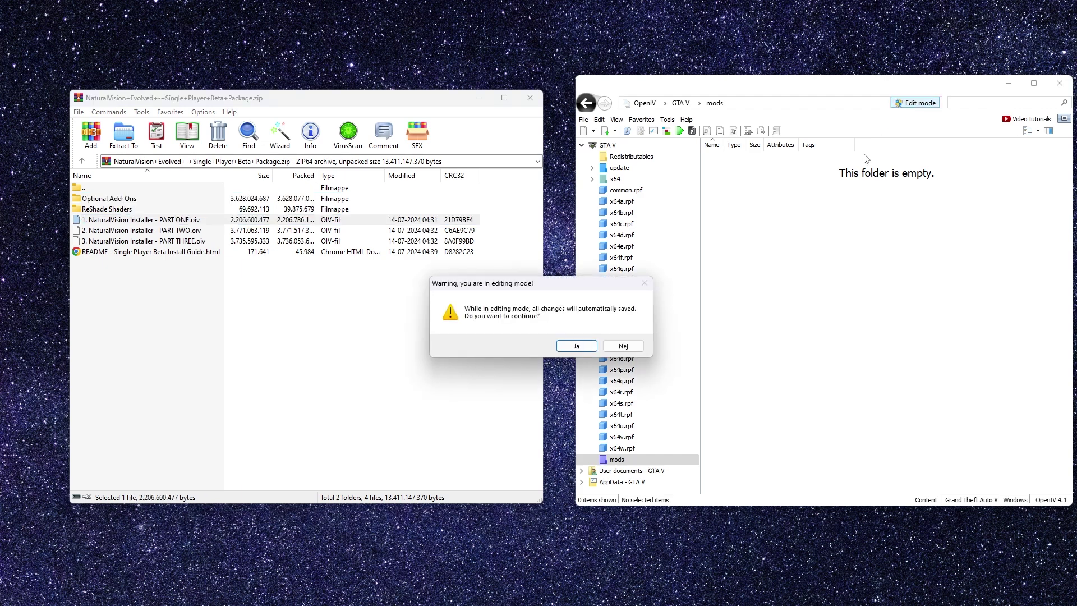
pyautogui.click(589, 344)
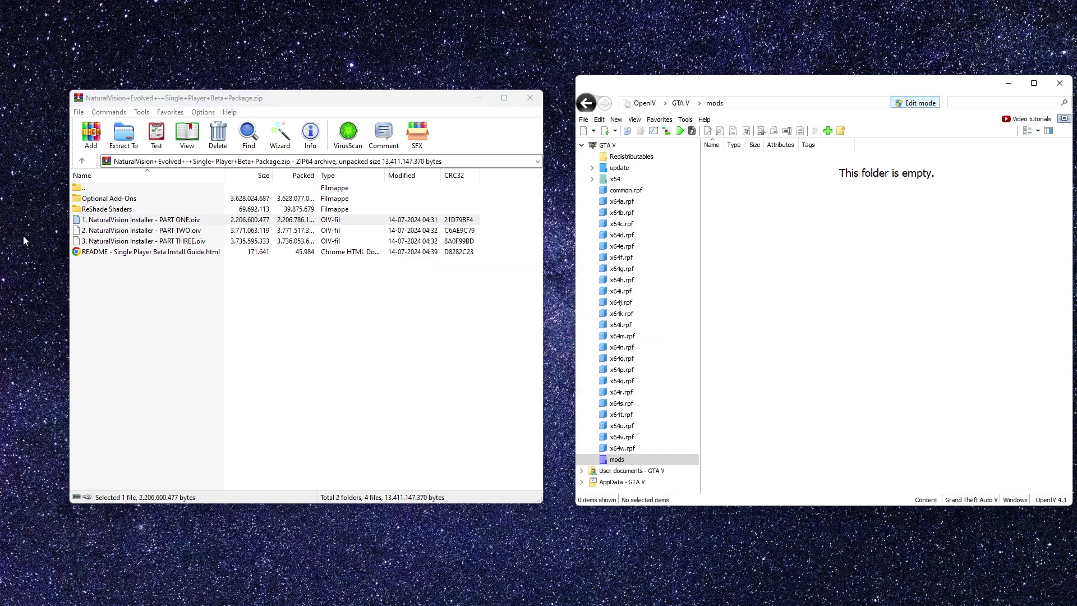
pyautogui.moveTo(137, 220); pyautogui.dragTo(774, 231)
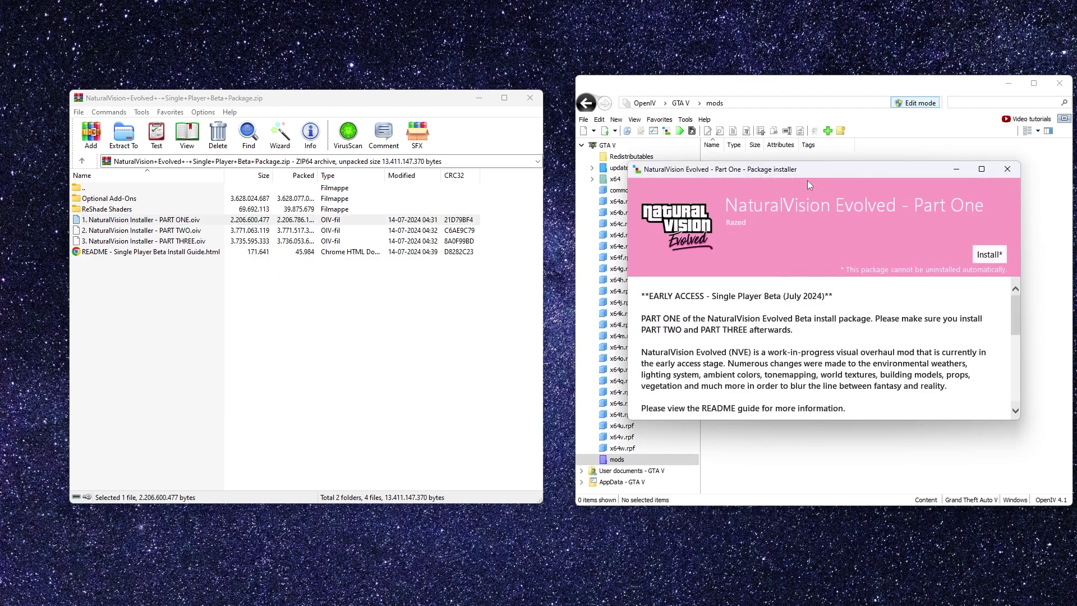
# - Install the Part One package into the 'mods' folder until it reports Installation succeeded
pyautogui.click(997, 259)
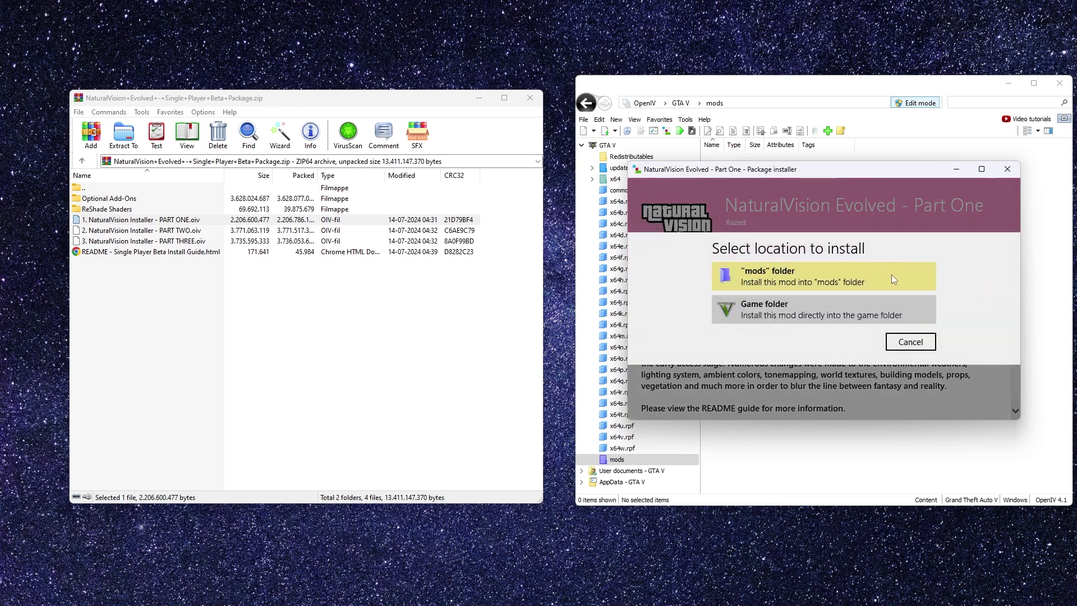
pyautogui.click(788, 276)
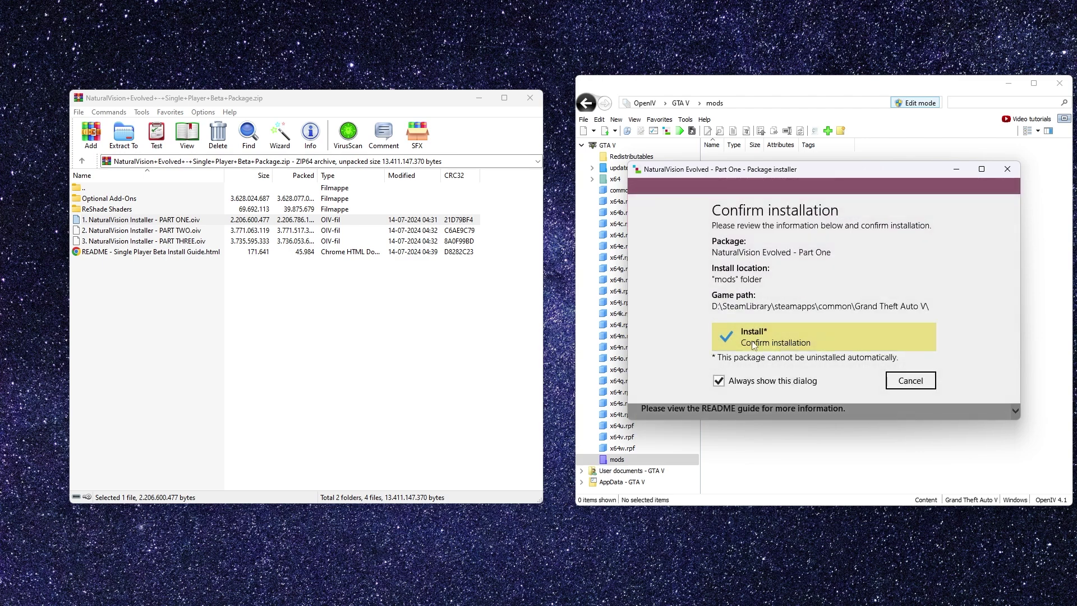
pyautogui.click(767, 340)
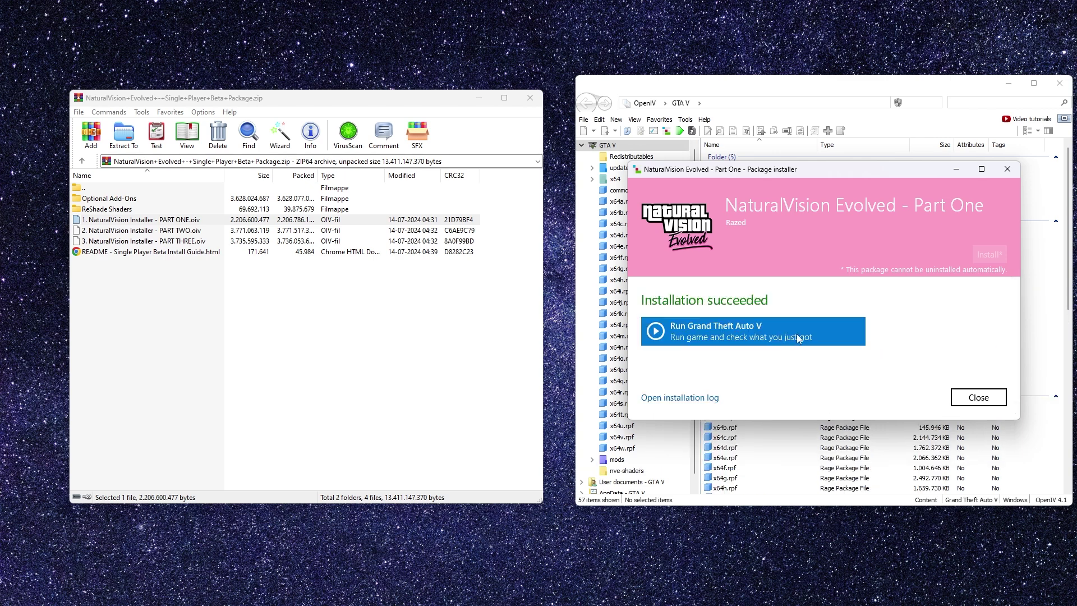
# - Close the Part One installer, then load PART TWO.oiv and install it into the mods folder
pyautogui.click(979, 397)
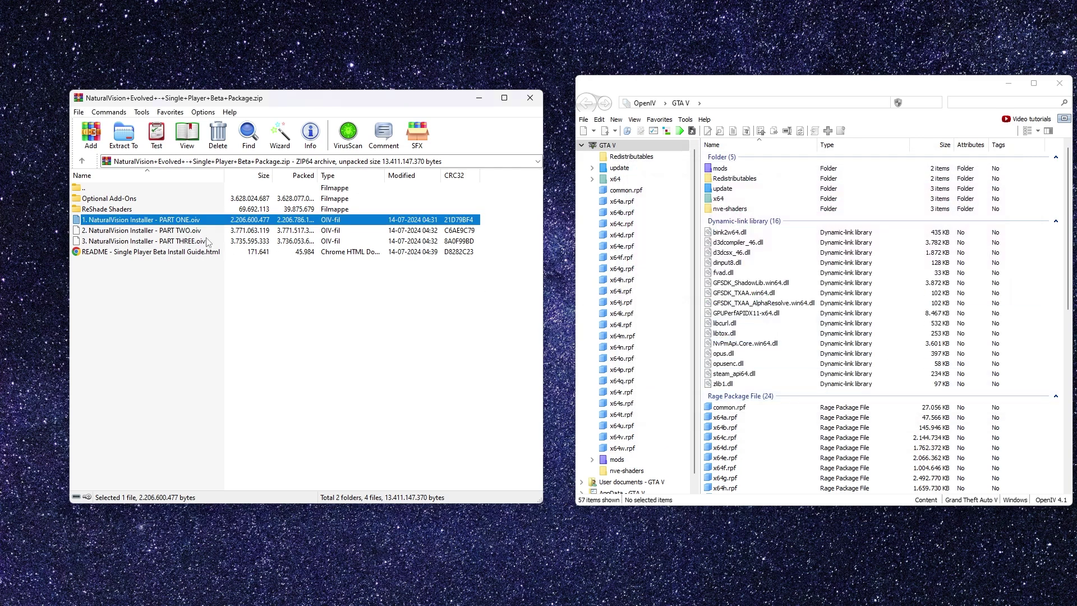
pyautogui.moveTo(204, 233)
pyautogui.mouseDown()
pyautogui.moveTo(178, 231)
pyautogui.moveTo(187, 236)
pyautogui.mouseUp()
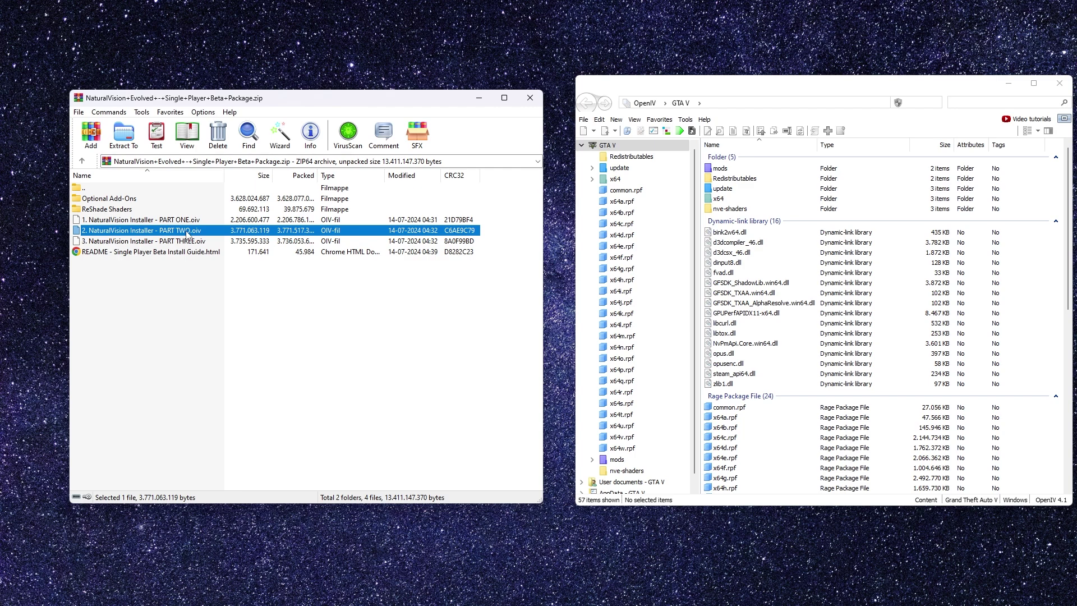
pyautogui.doubleClick(187, 234)
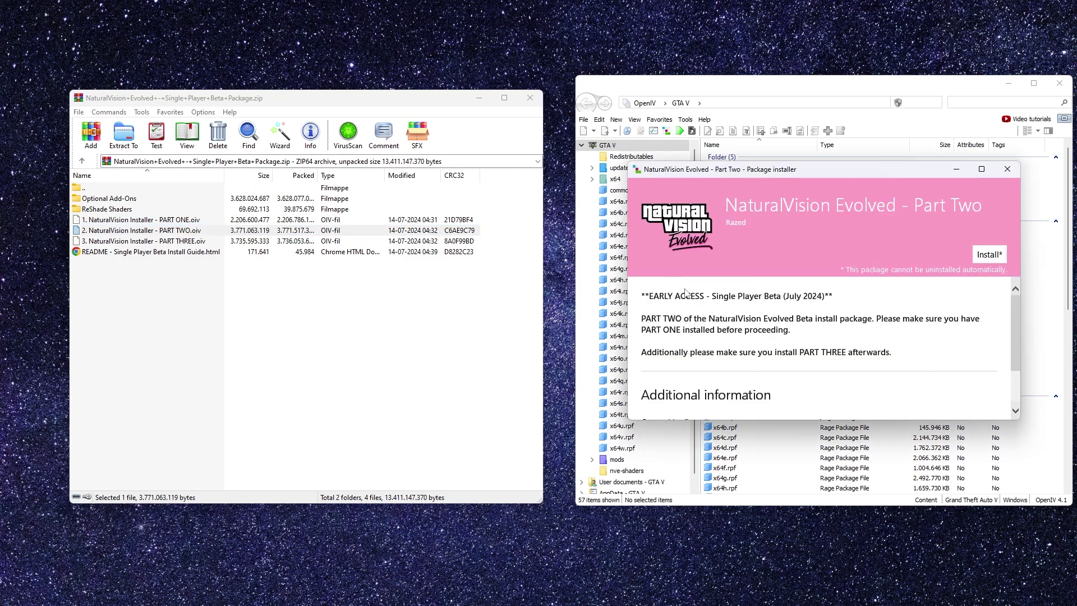
pyautogui.click(992, 255)
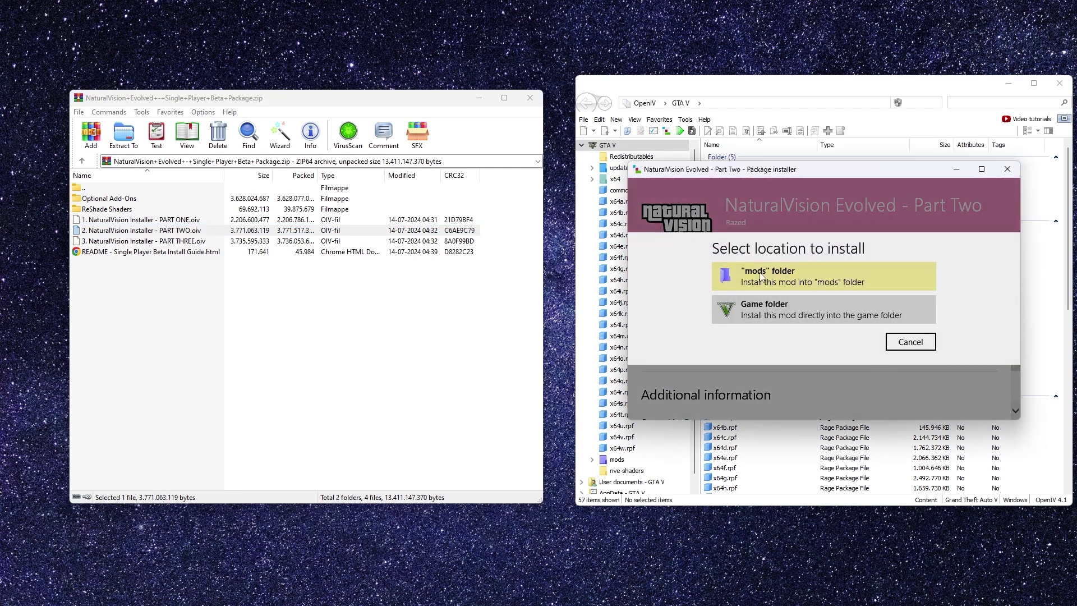
pyautogui.click(772, 274)
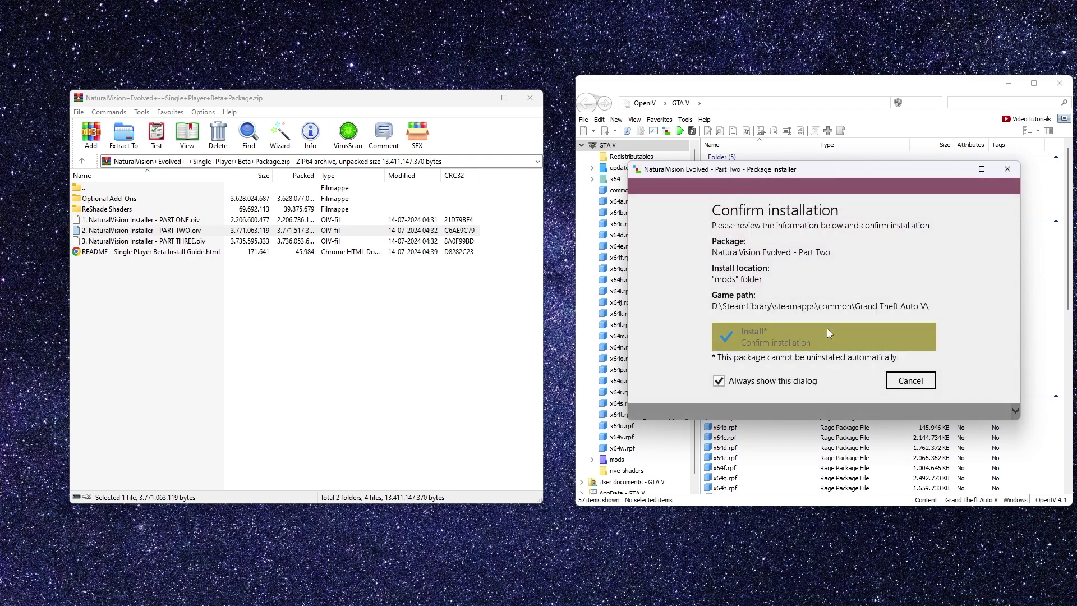
pyautogui.click(827, 328)
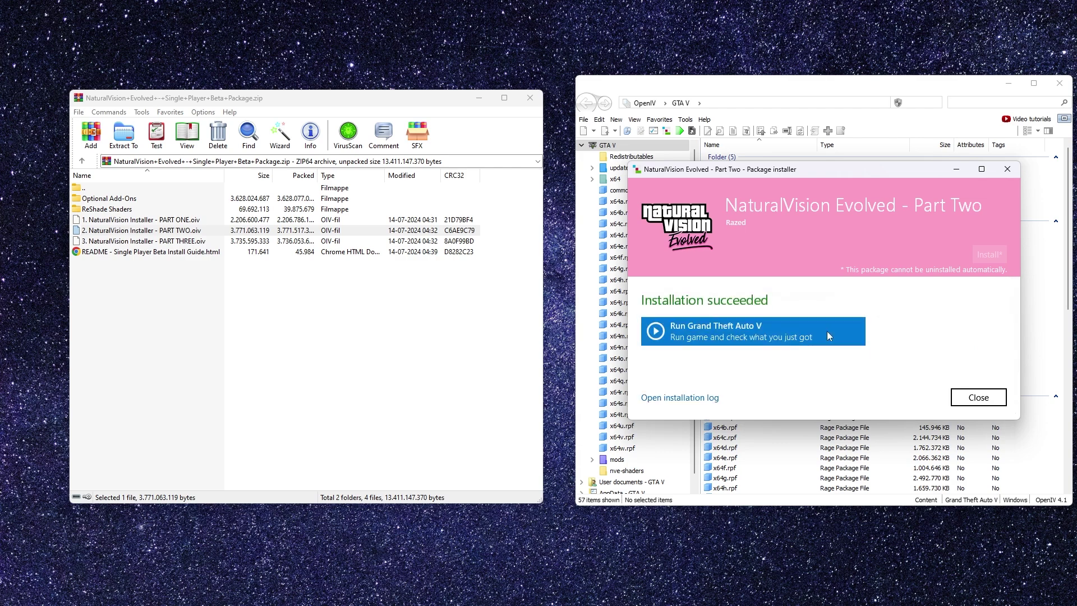
# - Drag PART THREE.oiv from WinRAR into OpenIV, install it into the mods folder, and close the installer
pyautogui.click(972, 398)
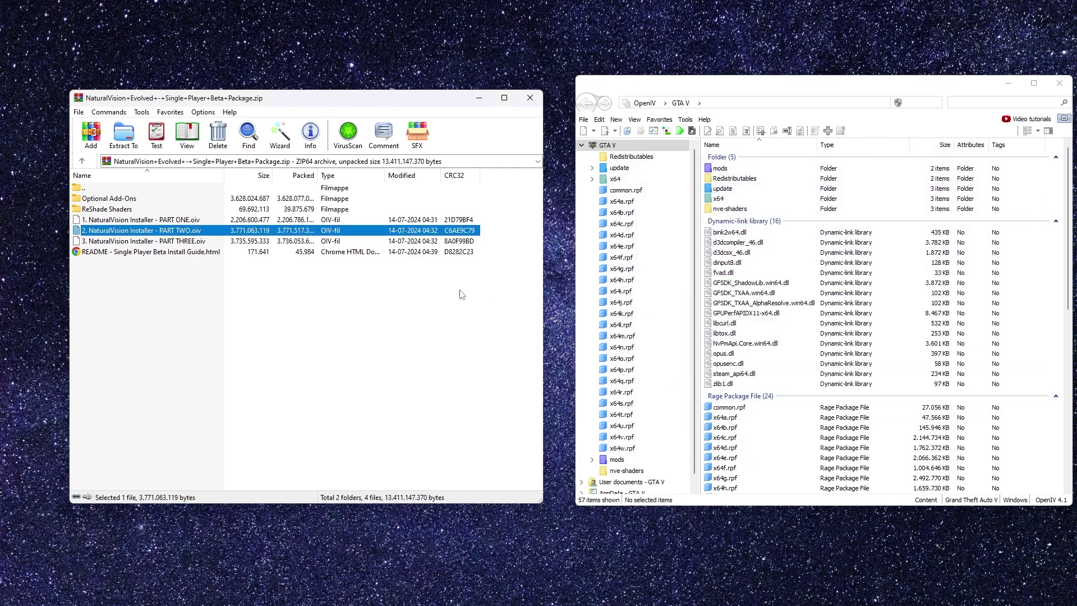
pyautogui.click(187, 241)
pyautogui.moveTo(187, 244); pyautogui.dragTo(675, 317)
pyautogui.click(990, 255)
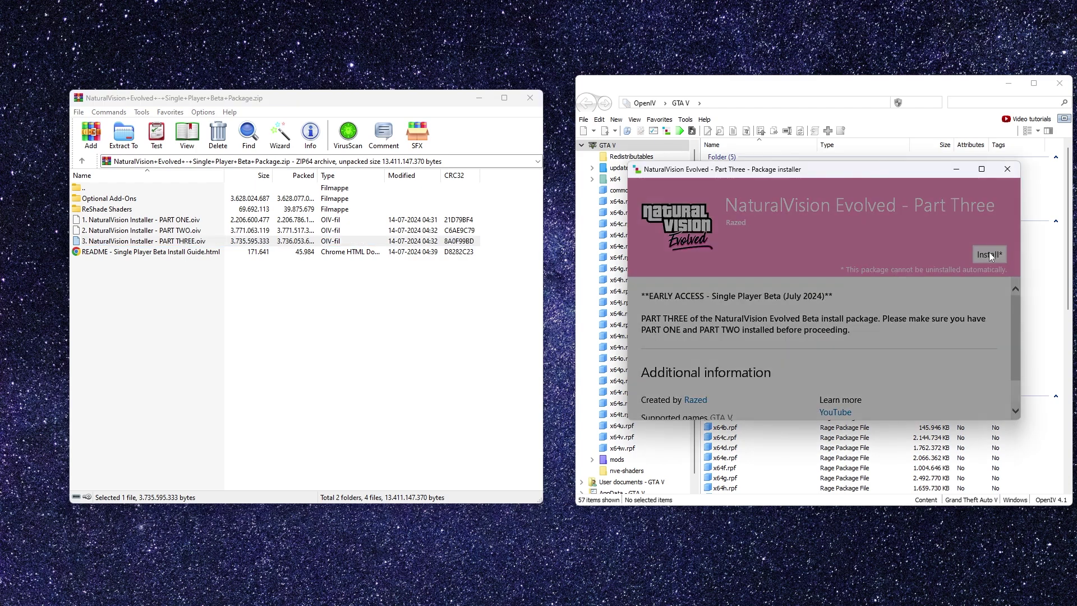
pyautogui.click(781, 284)
pyautogui.click(768, 332)
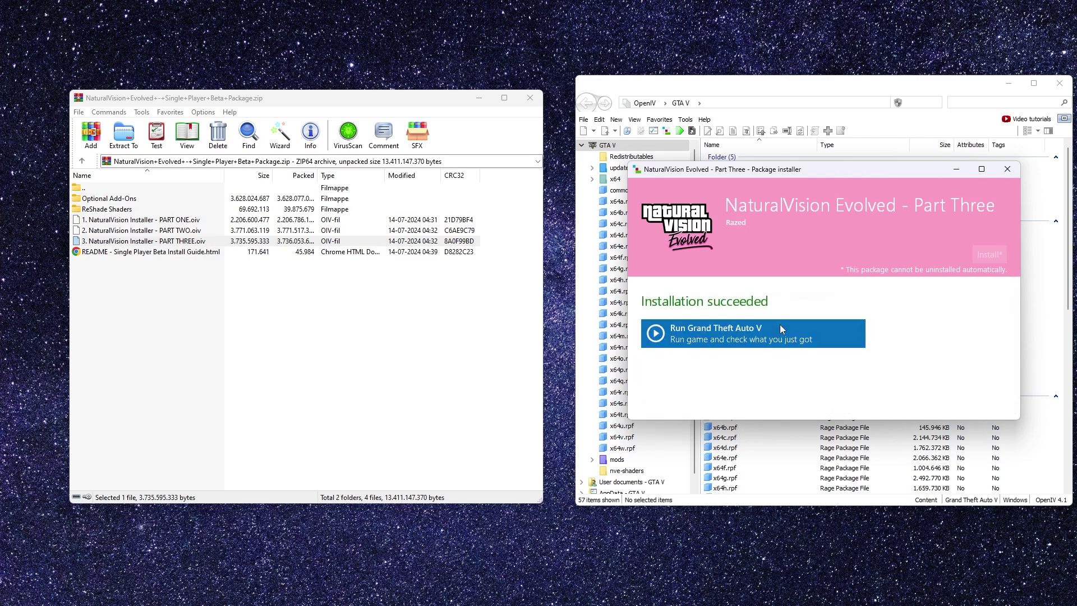
pyautogui.click(976, 399)
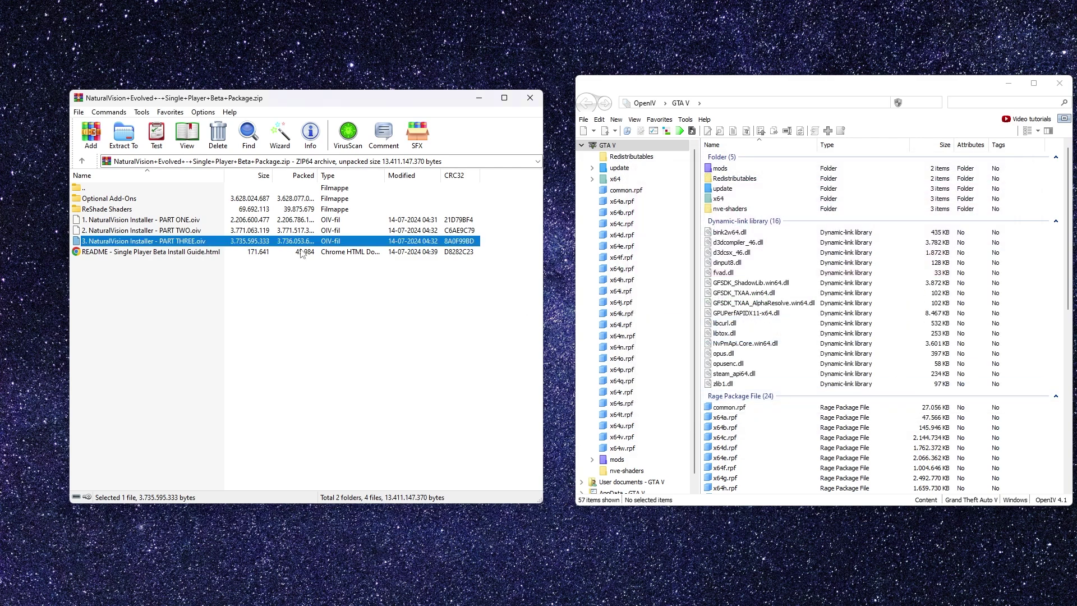
# - Open Optional Add-Ons, then the Parallax Roads and Pavement Overhaul folder, and select its INSTALL package
pyautogui.click(129, 203)
pyautogui.doubleClick(129, 202)
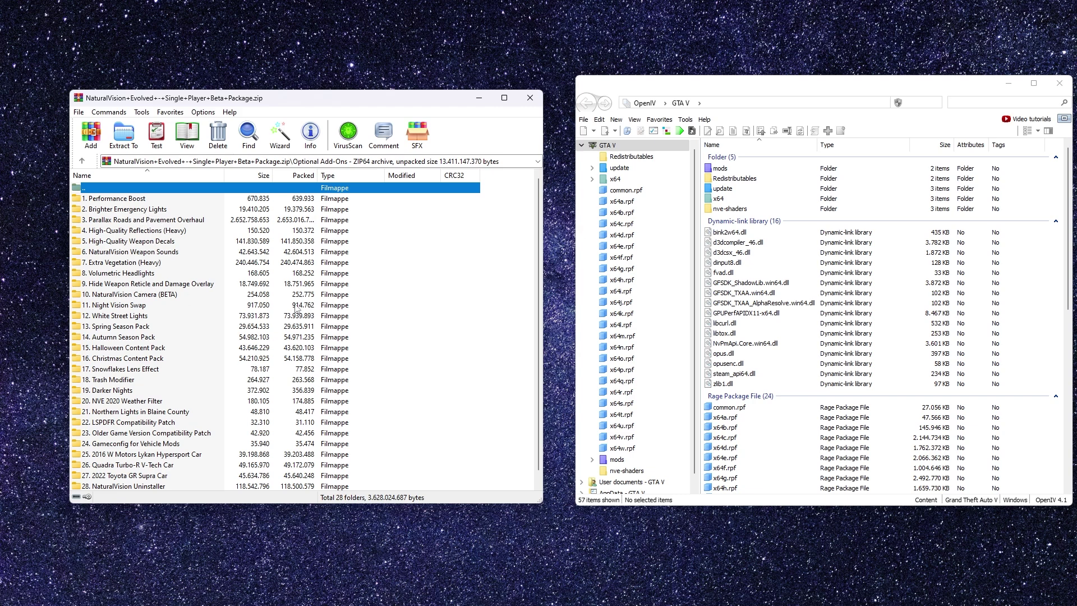
pyautogui.click(169, 231)
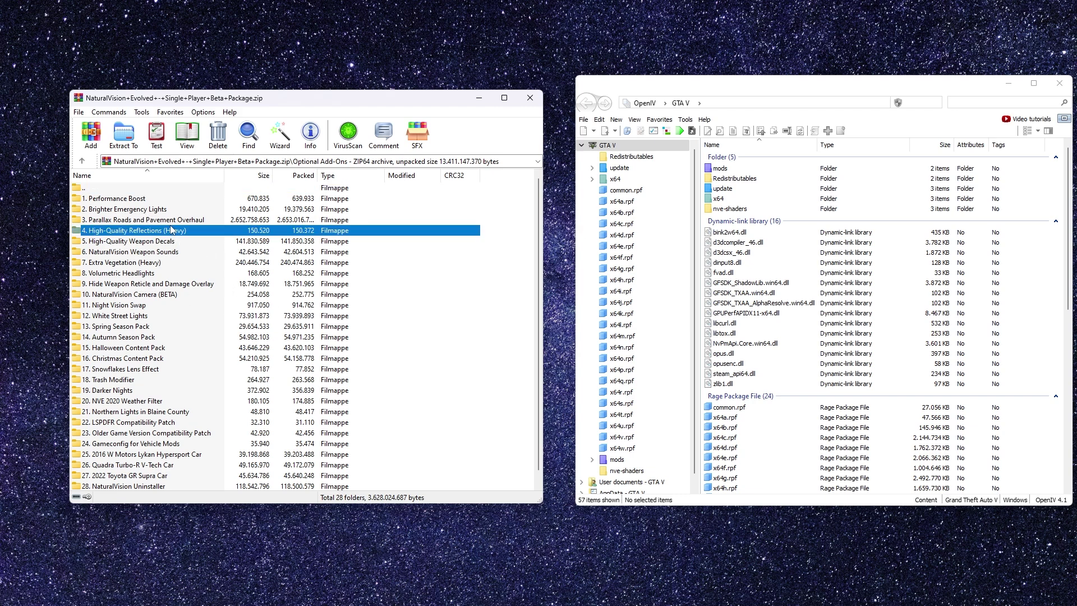
pyautogui.click(182, 223)
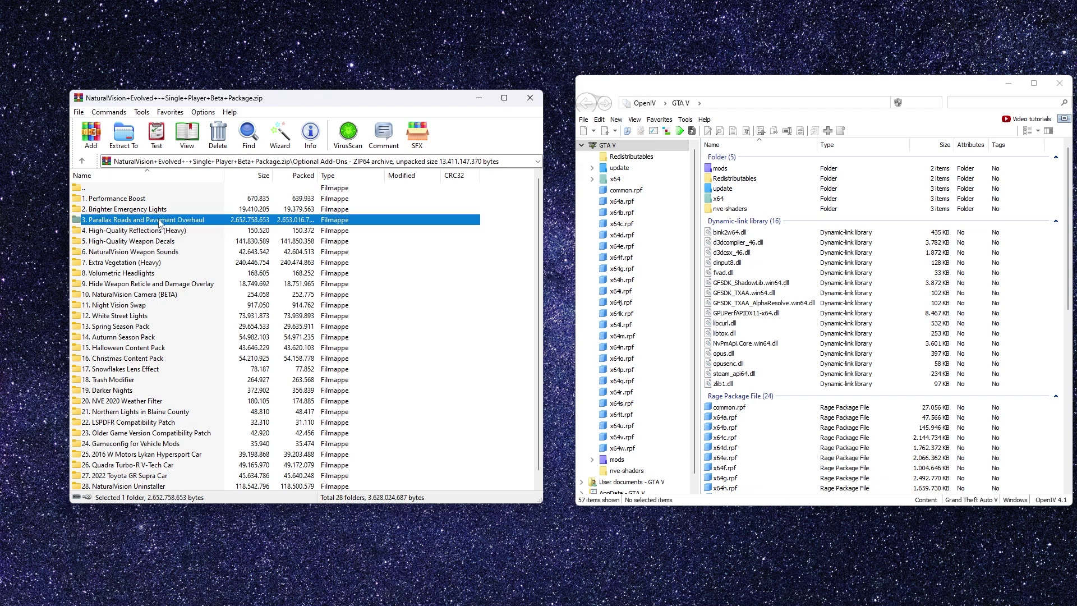
pyautogui.click(220, 229)
pyautogui.click(220, 222)
pyautogui.doubleClick(191, 220)
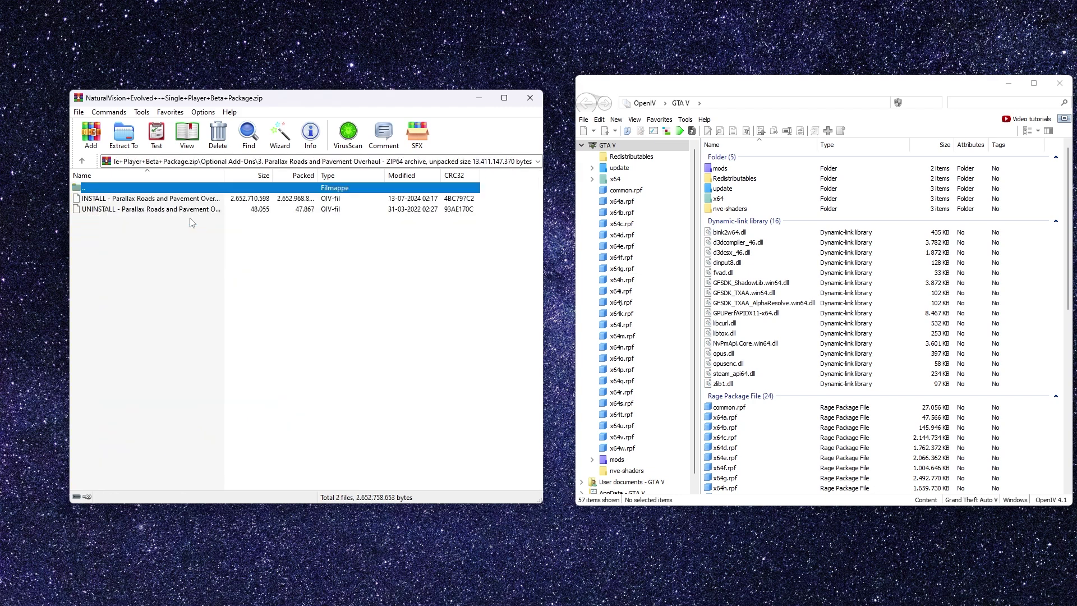
pyautogui.click(151, 200)
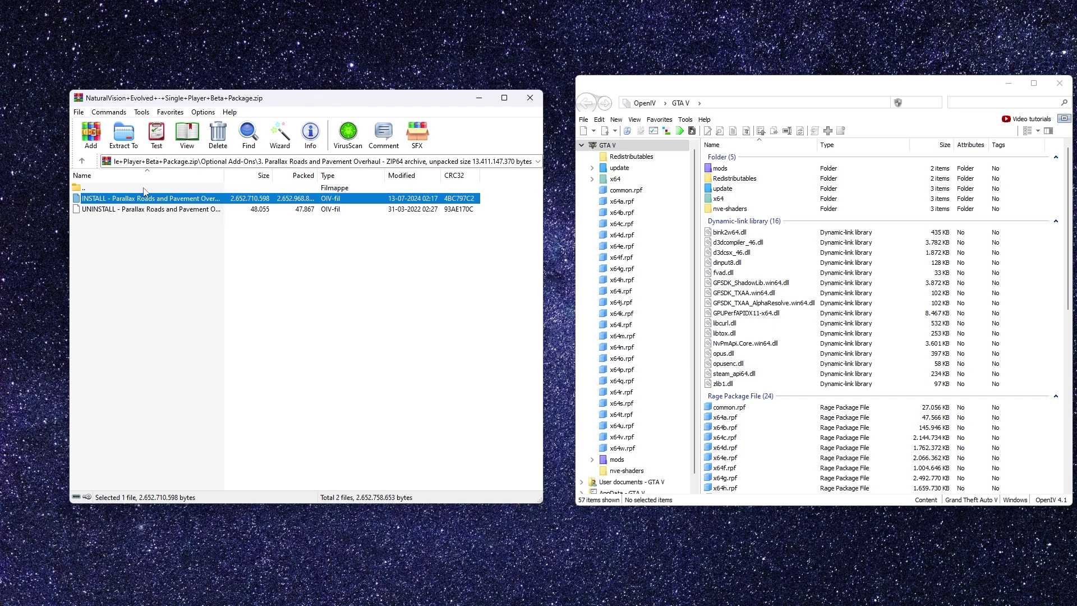
pyautogui.click(149, 191)
# - Drag the Parallax Roads INSTALL package into OpenIV, install it into mods, and close the installer
pyautogui.doubleClick(149, 191)
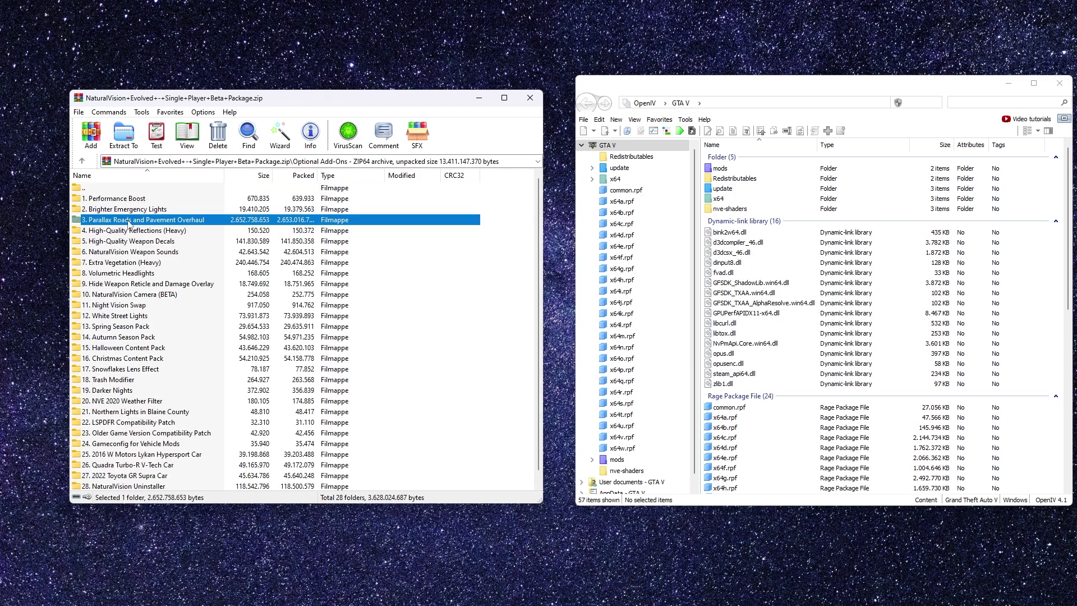
pyautogui.doubleClick(129, 222)
pyautogui.moveTo(131, 200); pyautogui.dragTo(685, 300)
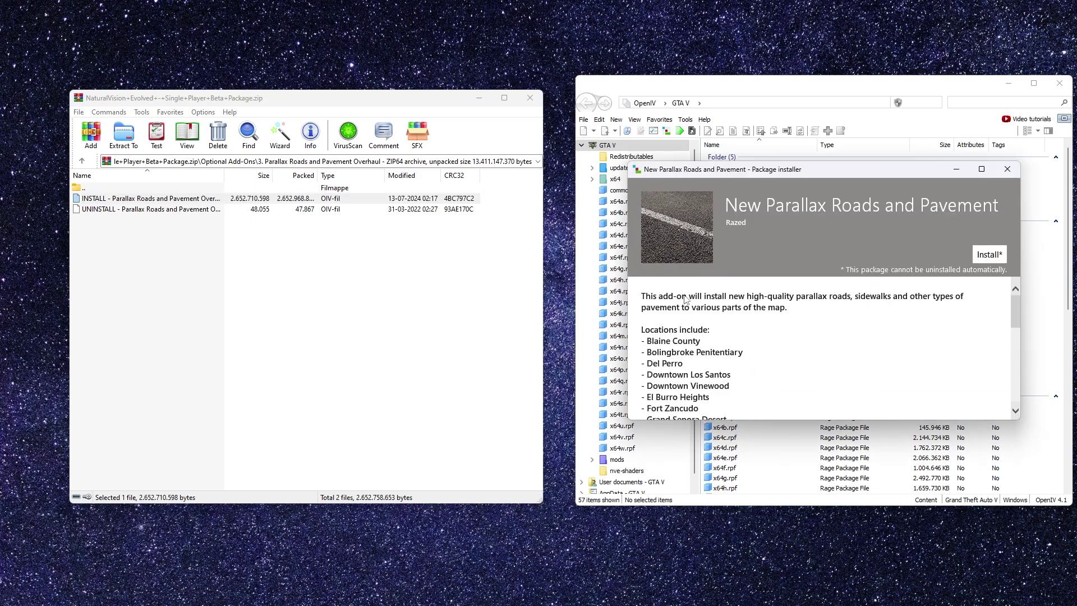
pyautogui.click(986, 254)
pyautogui.click(827, 275)
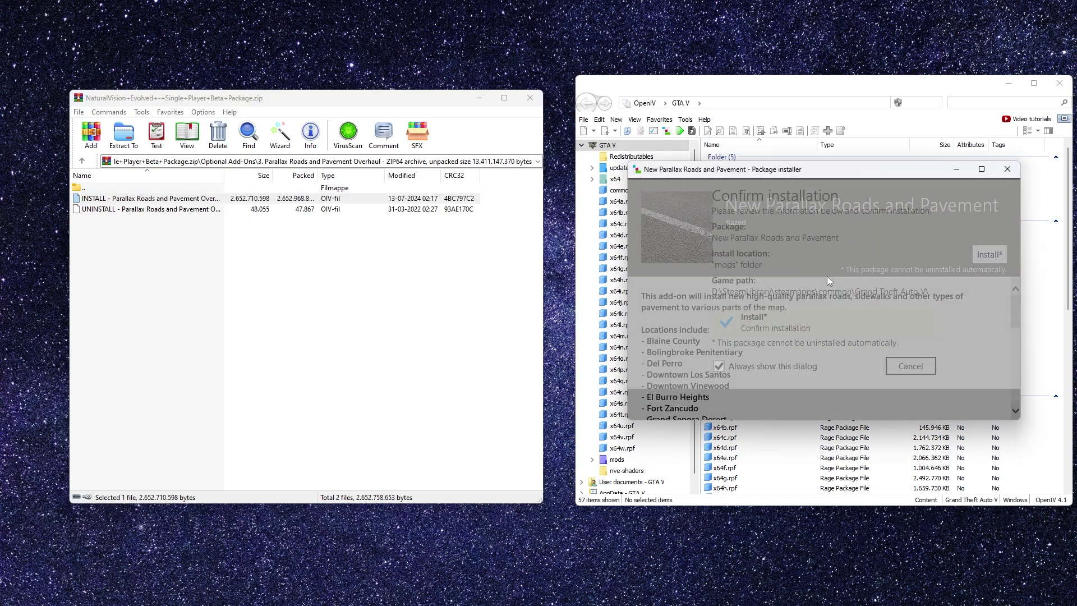
pyautogui.click(806, 333)
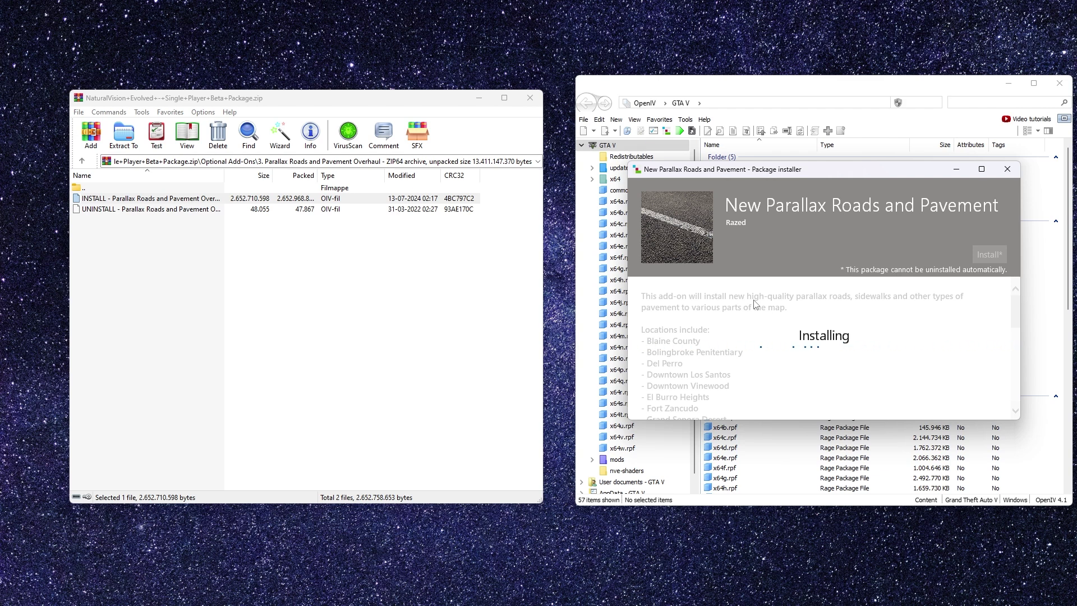
pyautogui.click(981, 395)
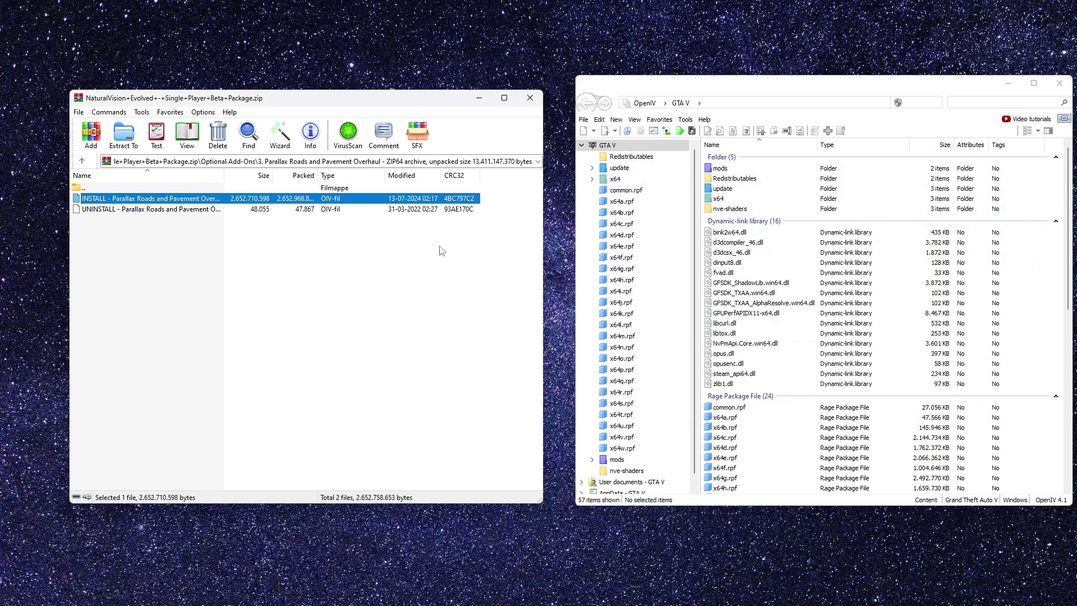
# - Go back to Optional Add-Ons, glance into High-Quality Reflections, then select Volumetric Headlights
pyautogui.doubleClick(79, 189)
pyautogui.doubleClick(145, 231)
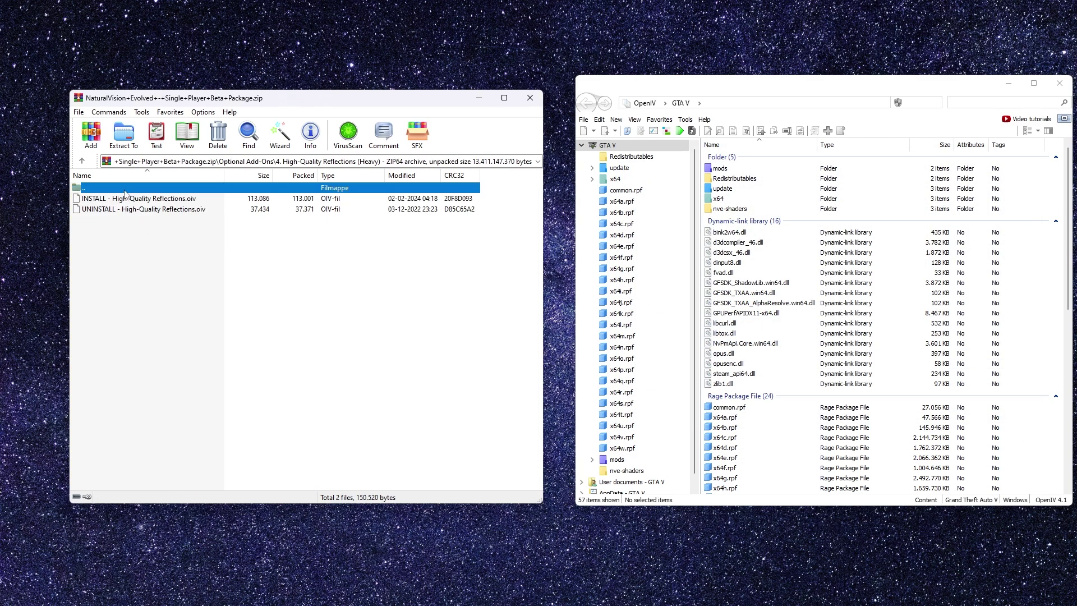
pyautogui.doubleClick(125, 189)
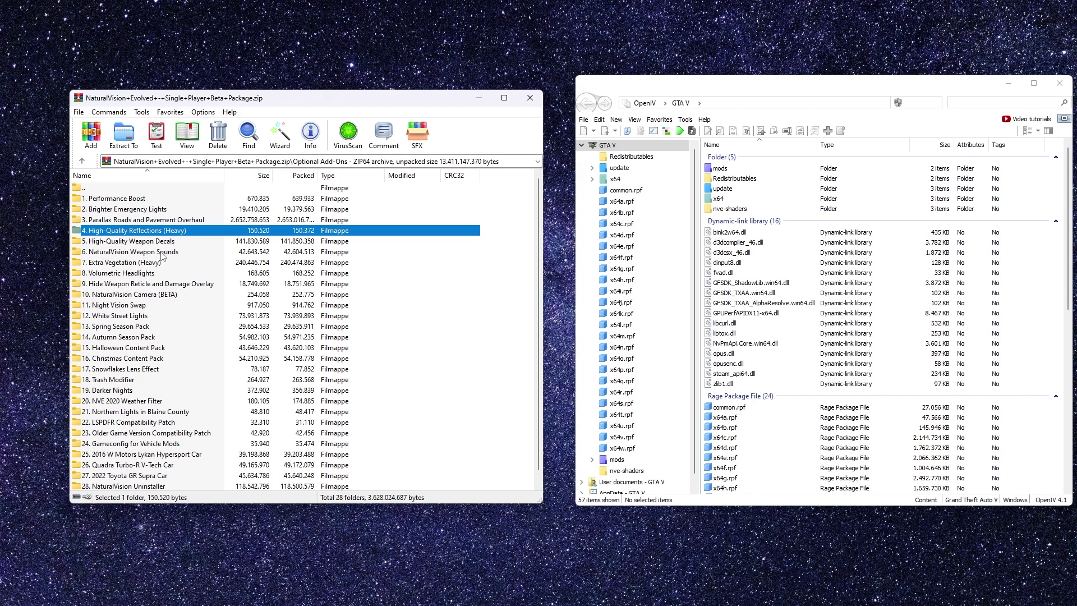
pyautogui.click(149, 273)
pyautogui.click(148, 264)
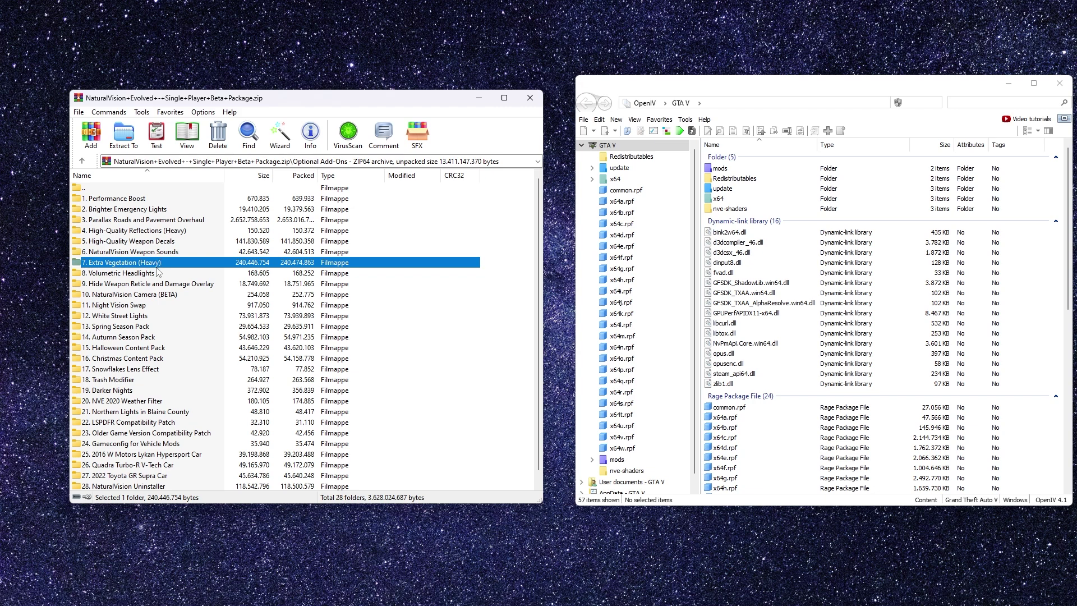
pyautogui.click(155, 274)
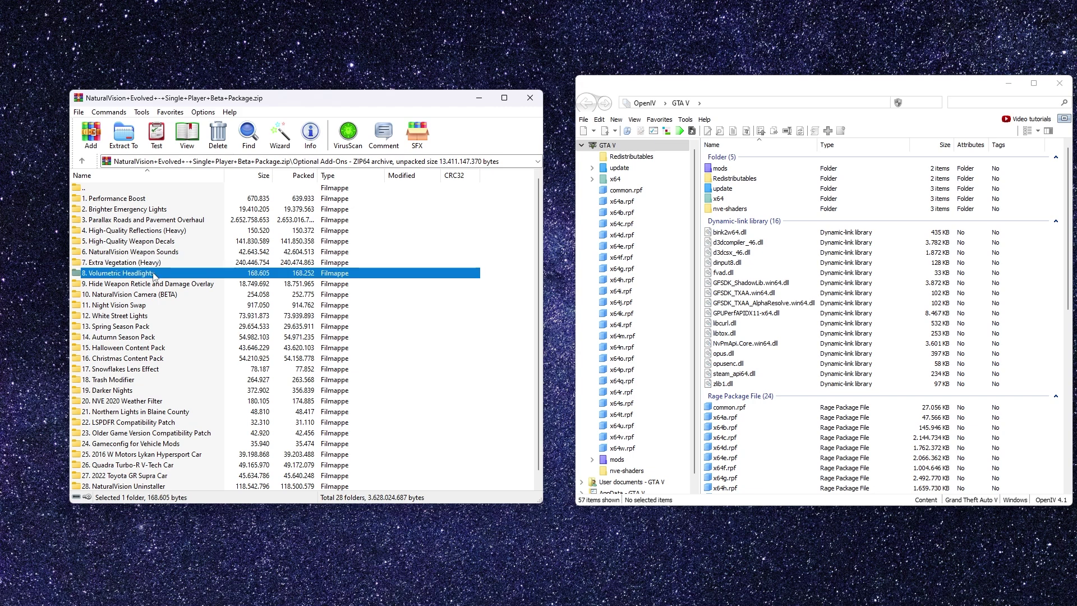
# - Install INSTALL - Volumetric Headlights.oiv through OpenIV directly into the Game folder, then return to Optional Add-Ons
pyautogui.doubleClick(155, 275)
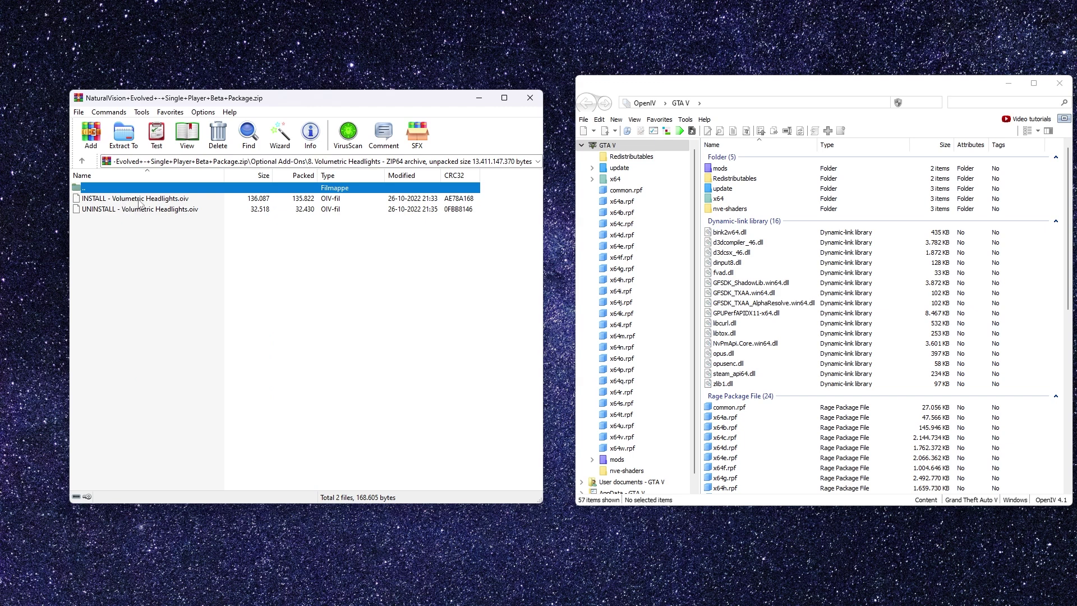
pyautogui.click(141, 200)
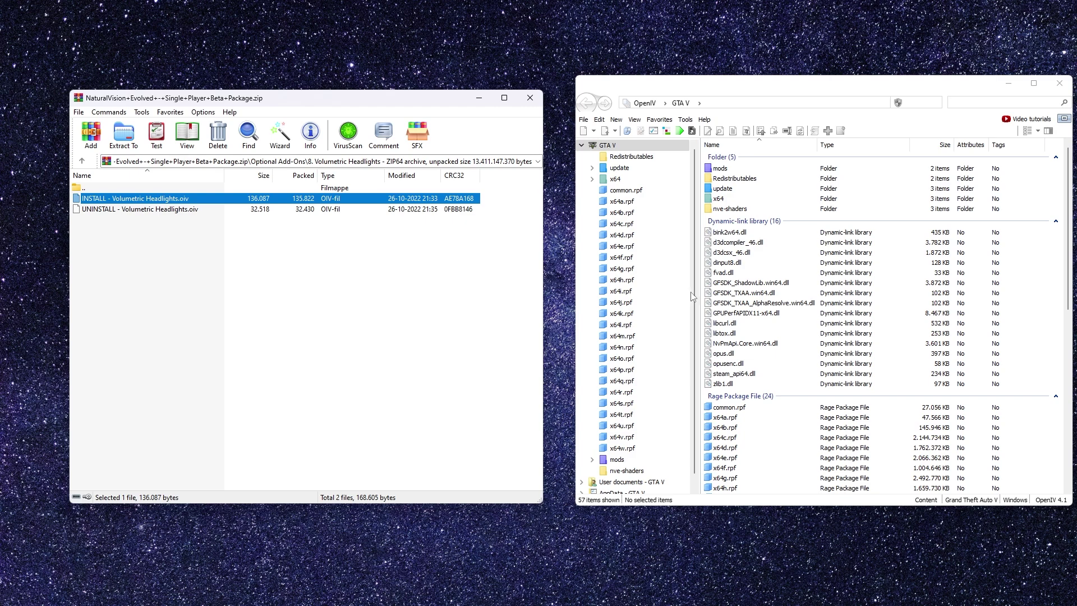
pyautogui.moveTo(691, 298); pyautogui.dragTo(691, 298)
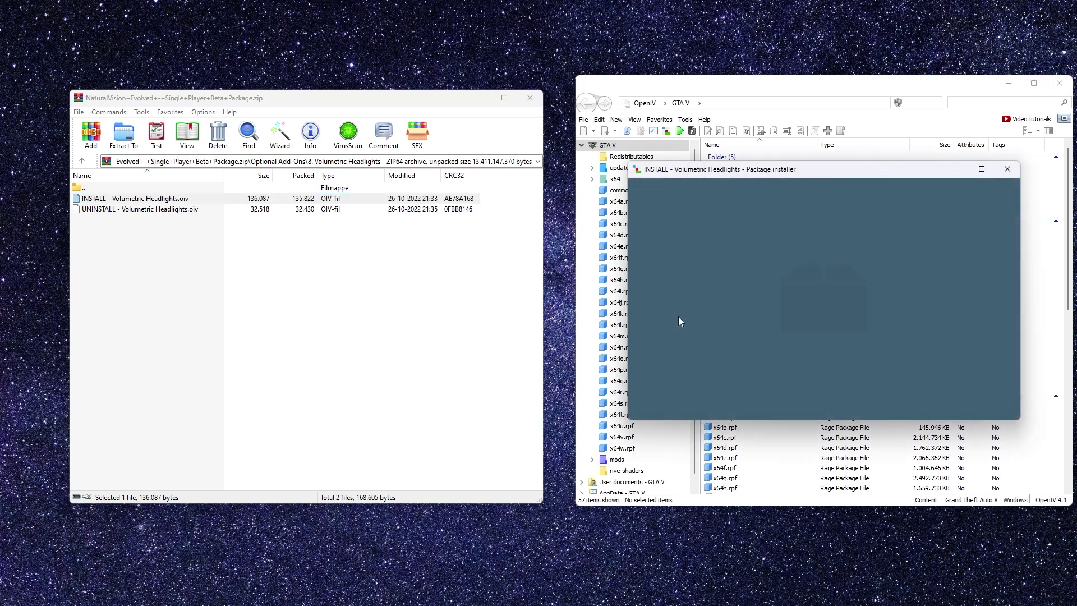
pyautogui.click(989, 254)
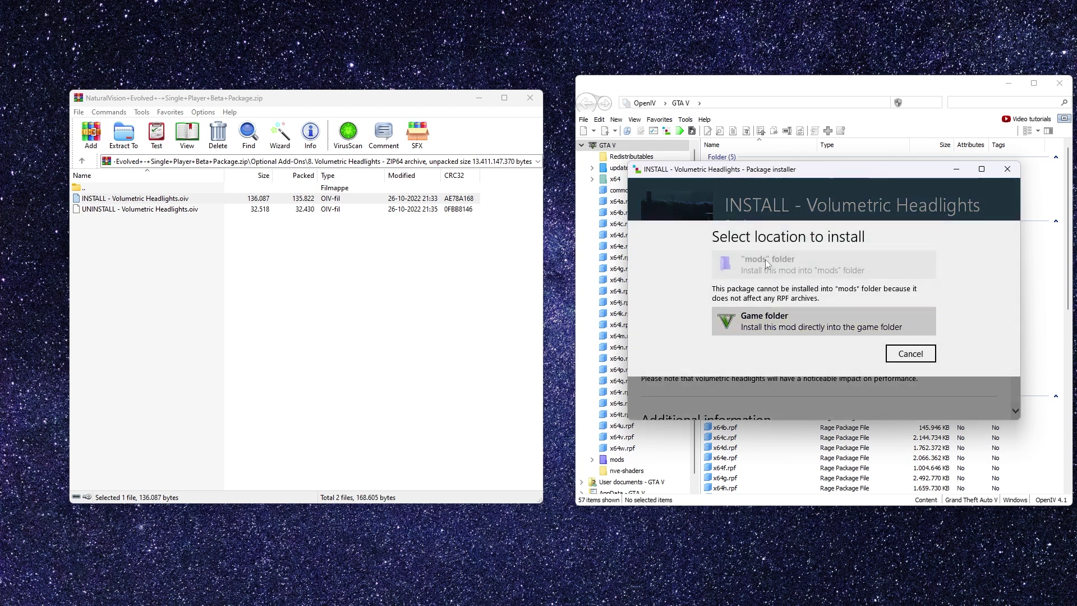
pyautogui.click(768, 323)
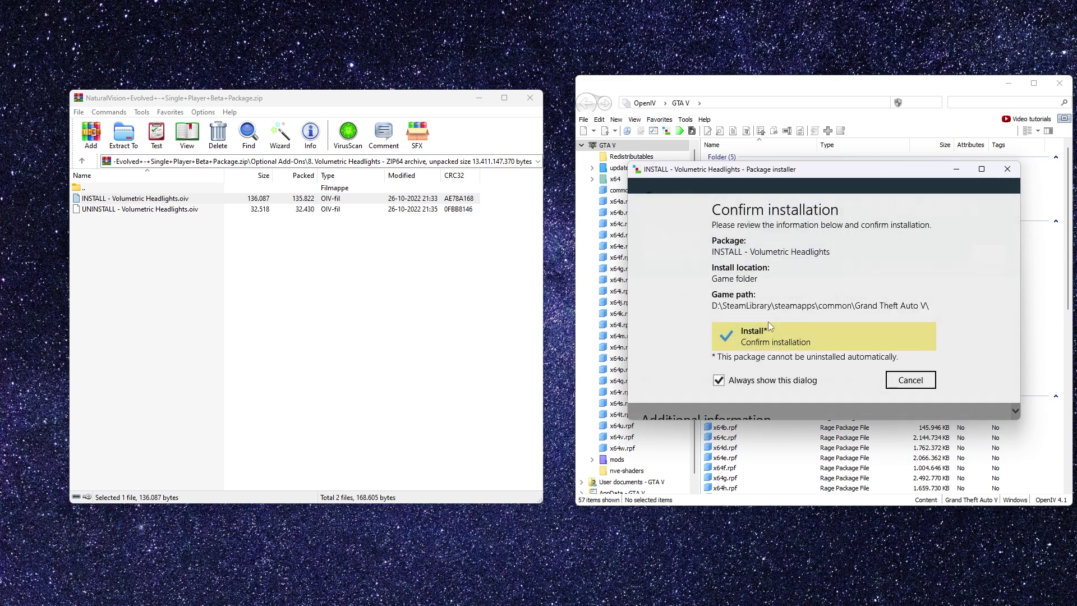
pyautogui.click(811, 328)
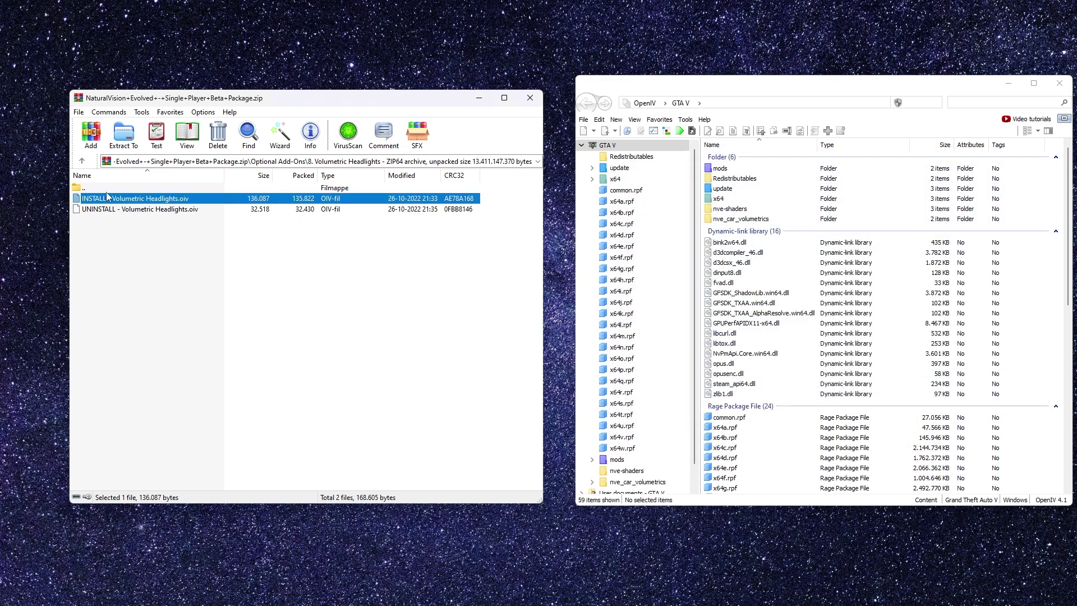
pyautogui.doubleClick(107, 190)
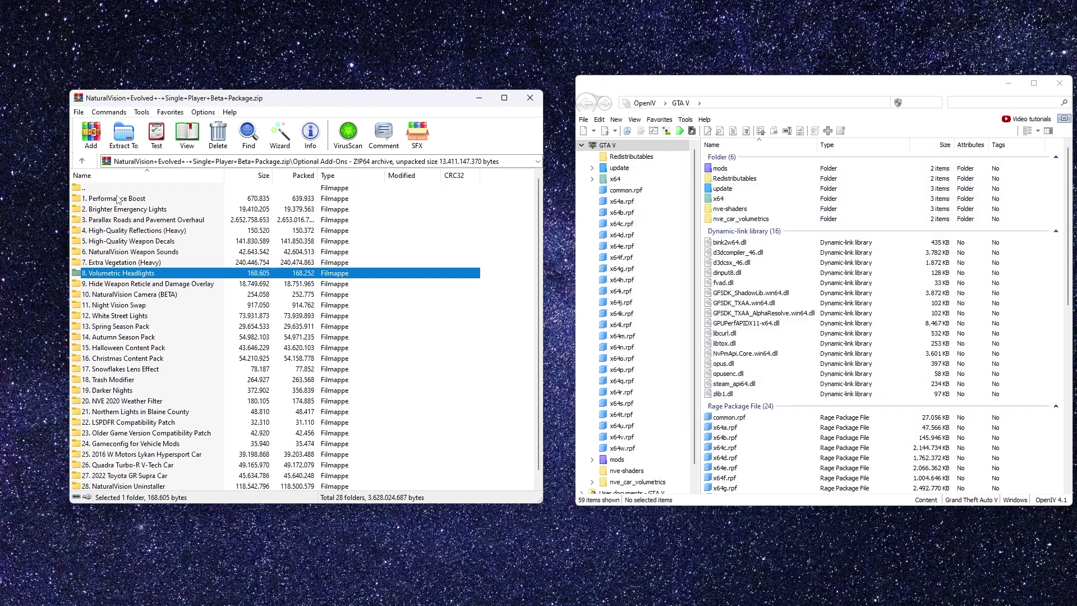
# - Install INSTALL - White Street Lights.oiv from folder 12 into the mods folder, then return to Optional Add-Ons
pyautogui.click(140, 317)
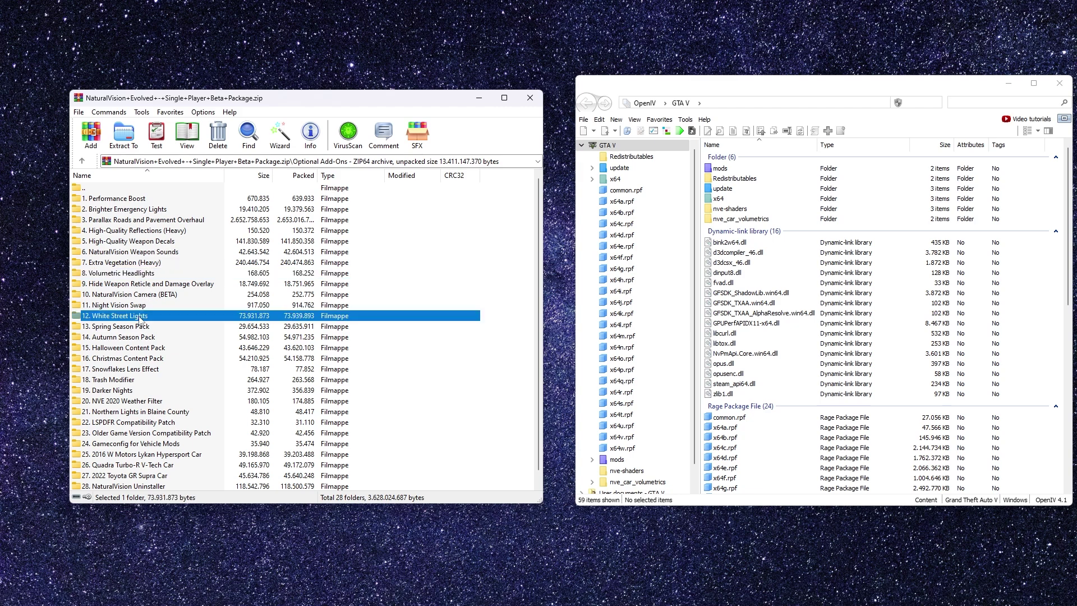
pyautogui.doubleClick(140, 317)
pyautogui.click(151, 200)
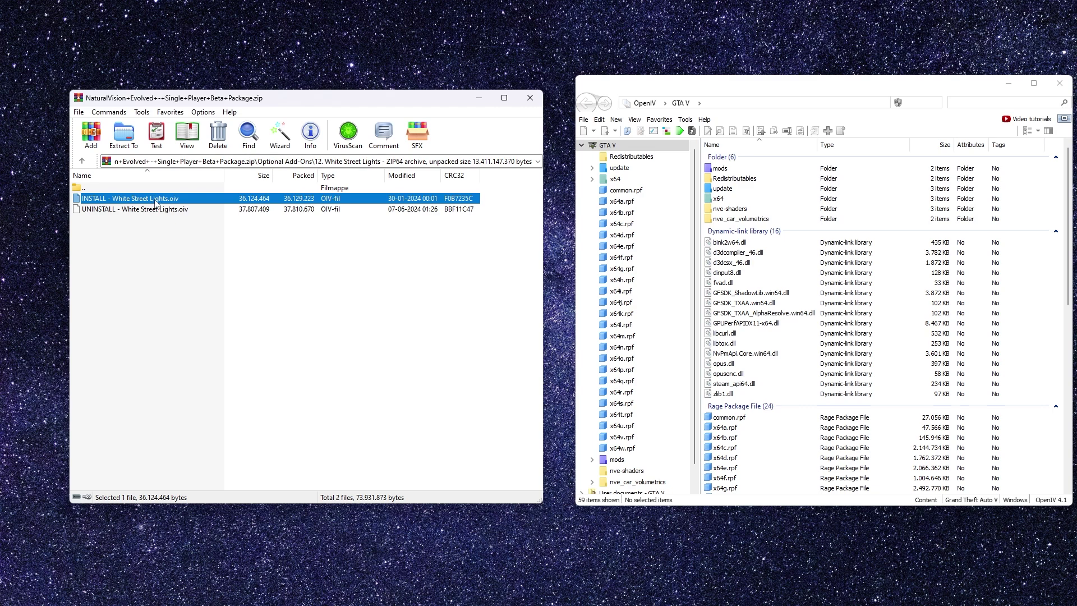
pyautogui.doubleClick(156, 200)
pyautogui.click(992, 249)
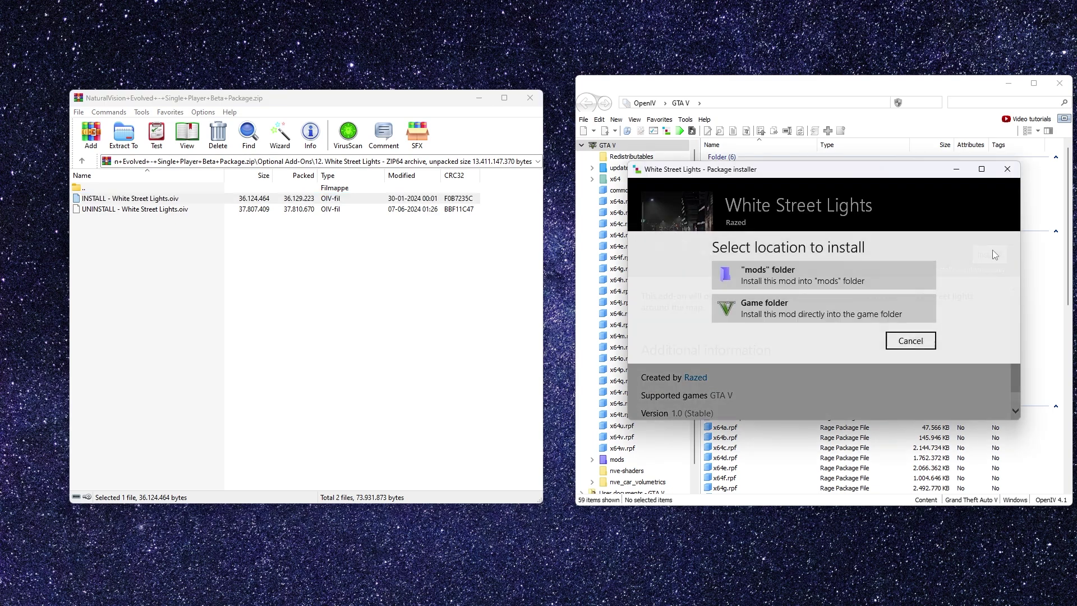
pyautogui.click(818, 276)
pyautogui.click(778, 337)
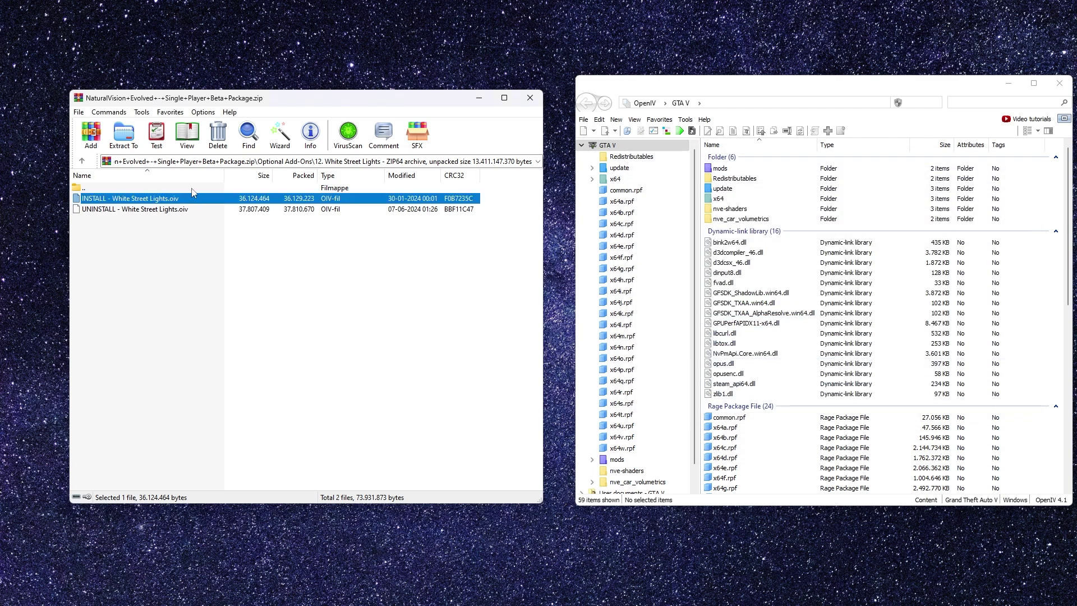
pyautogui.doubleClick(193, 191)
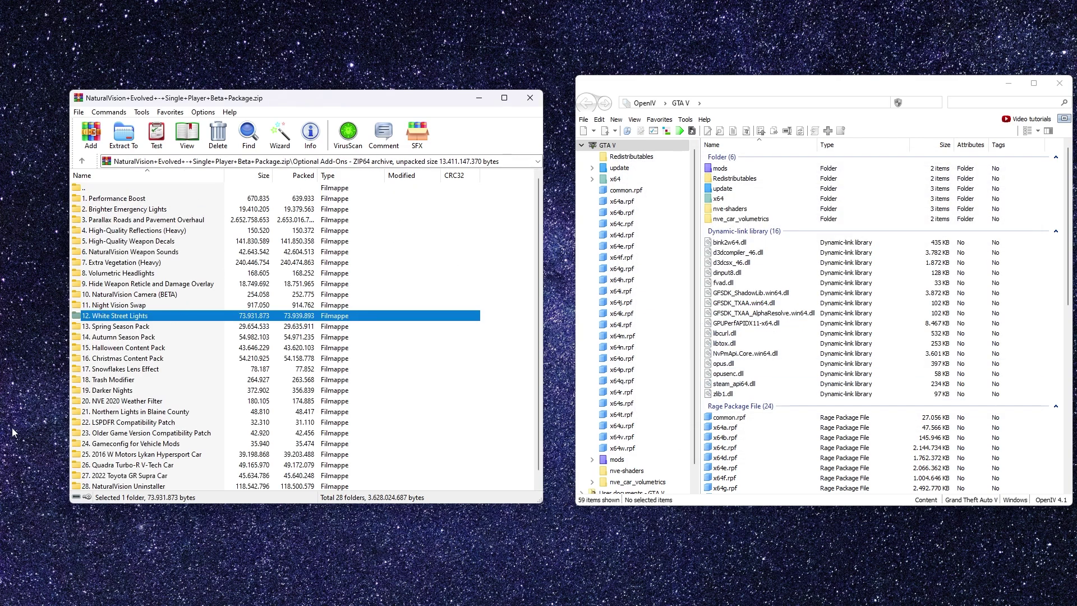
# - Install the INSTALL .oiv from 24. Gameconfig for Vehicle Mods into the mods folder
pyautogui.doubleClick(153, 444)
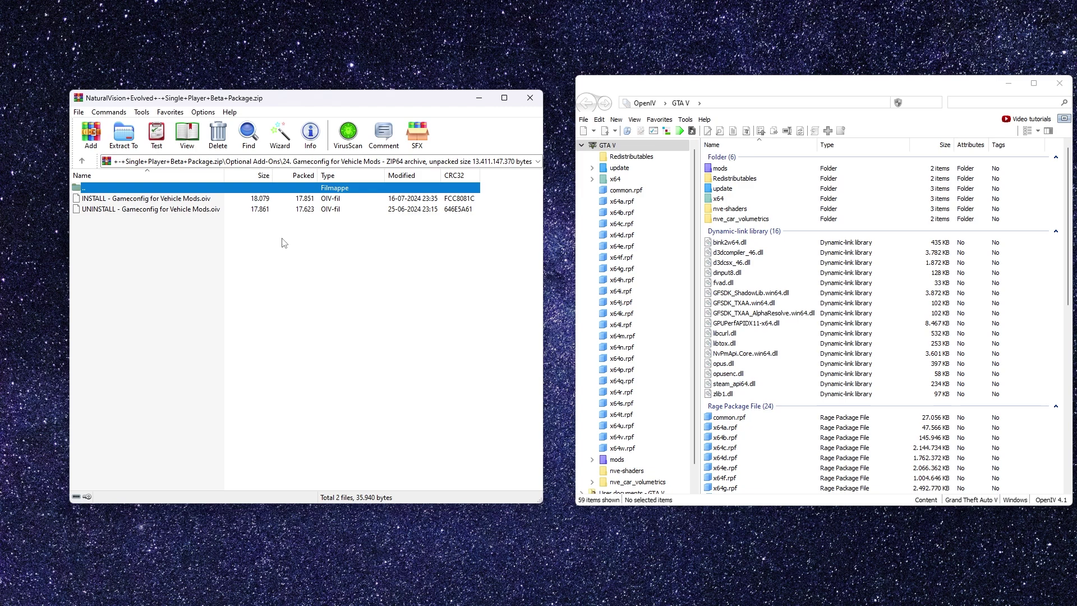
pyautogui.click(241, 200)
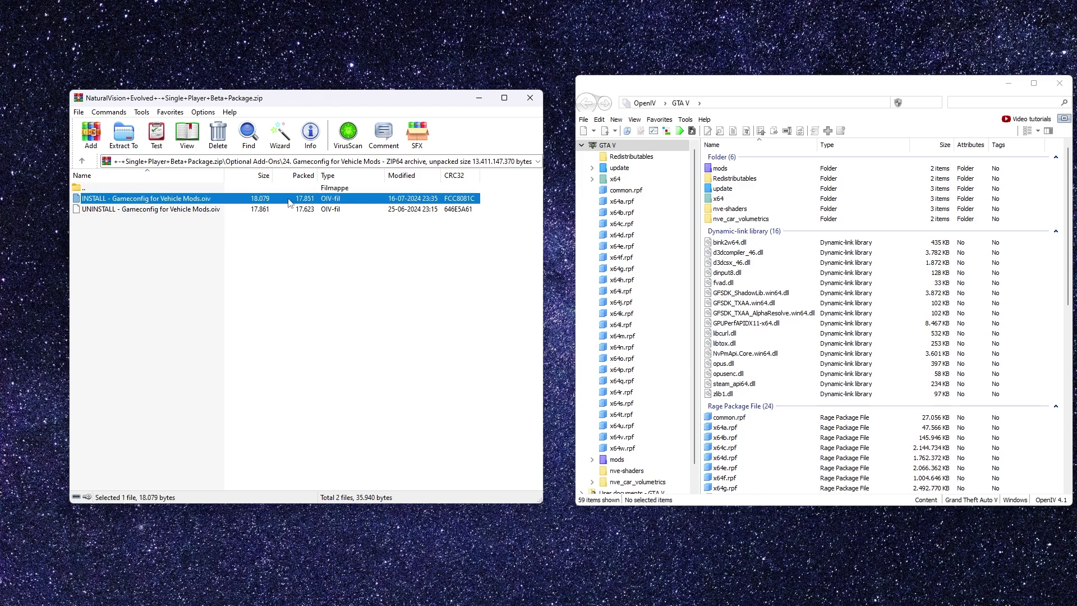
pyautogui.doubleClick(290, 201)
pyautogui.doubleClick(191, 199)
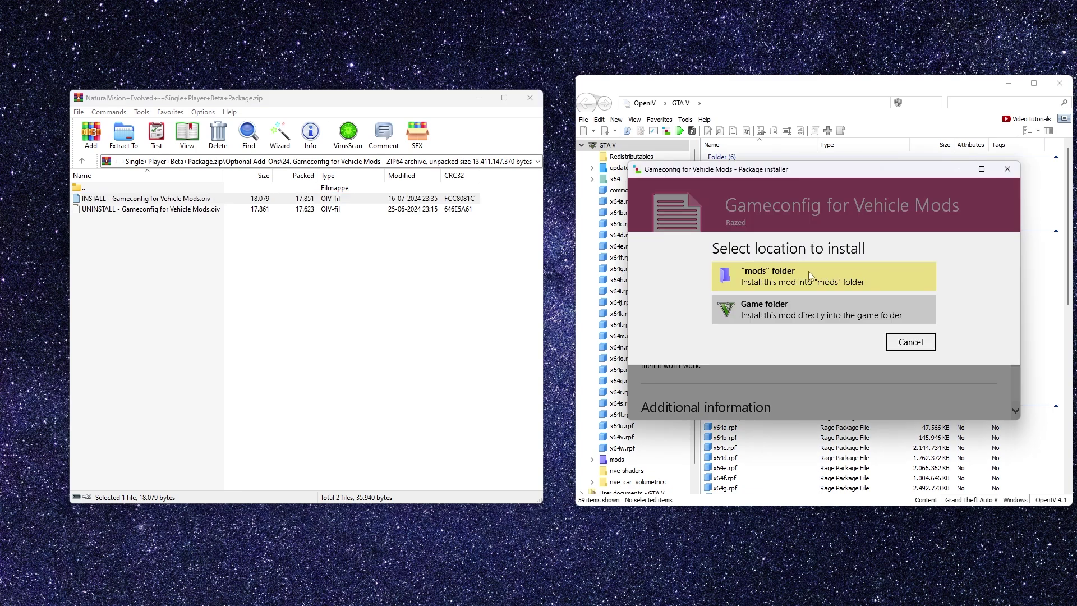
pyautogui.click(785, 278)
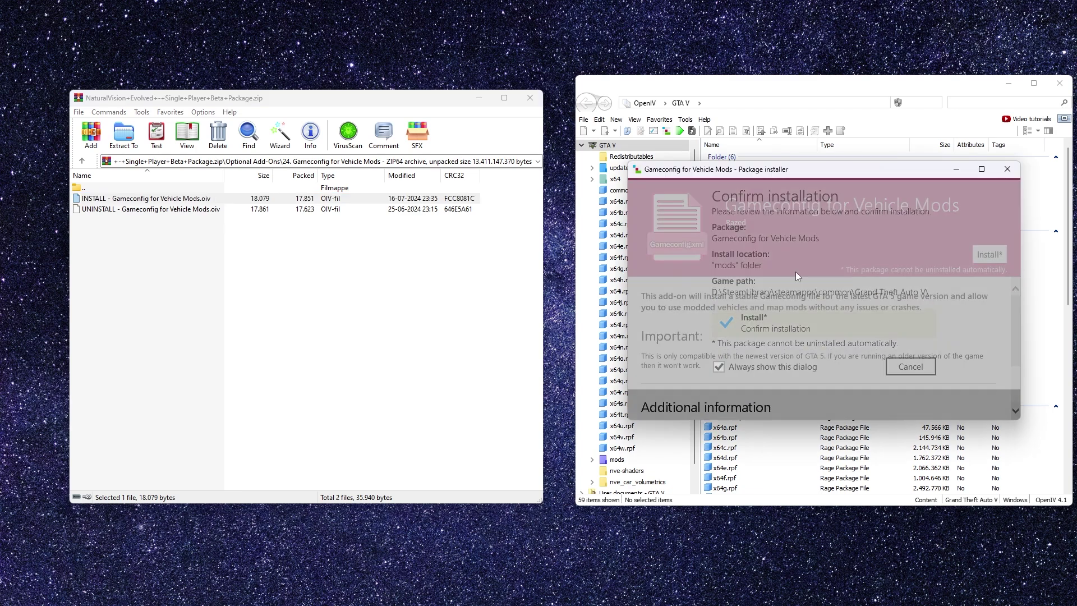
pyautogui.click(836, 332)
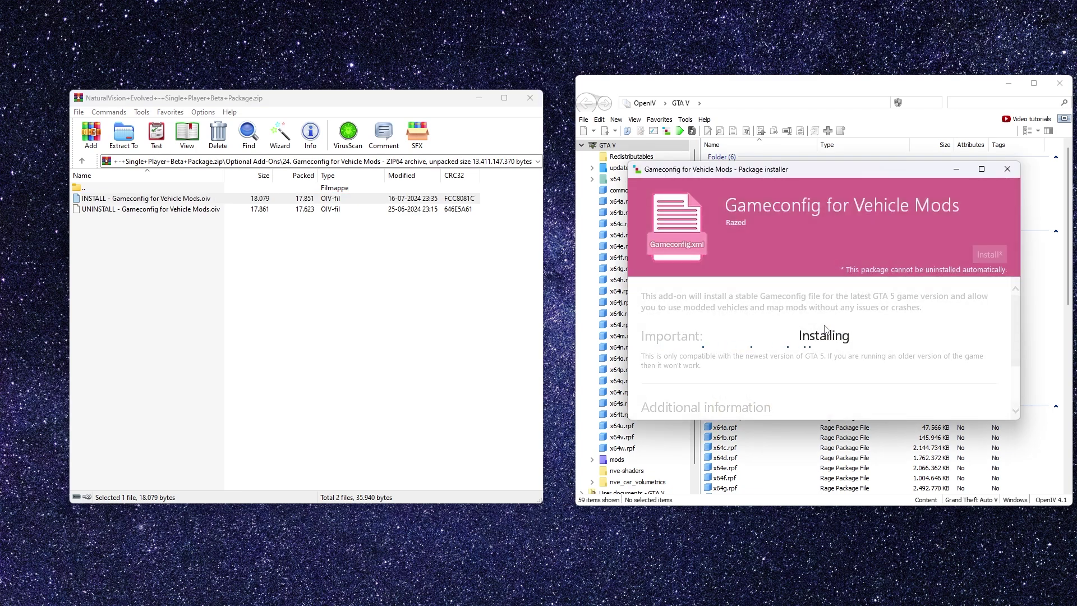
pyautogui.click(976, 397)
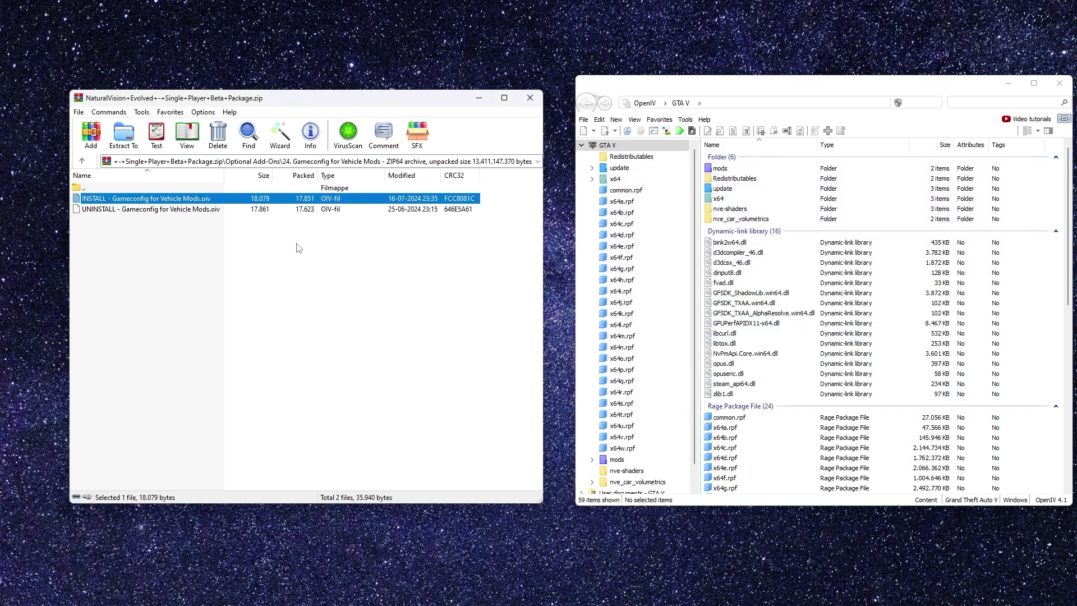
# - Return to Optional Add-Ons and close the NaturalVision archive in WinRAR
pyautogui.doubleClick(228, 191)
pyautogui.scroll(-1, 205, 325)
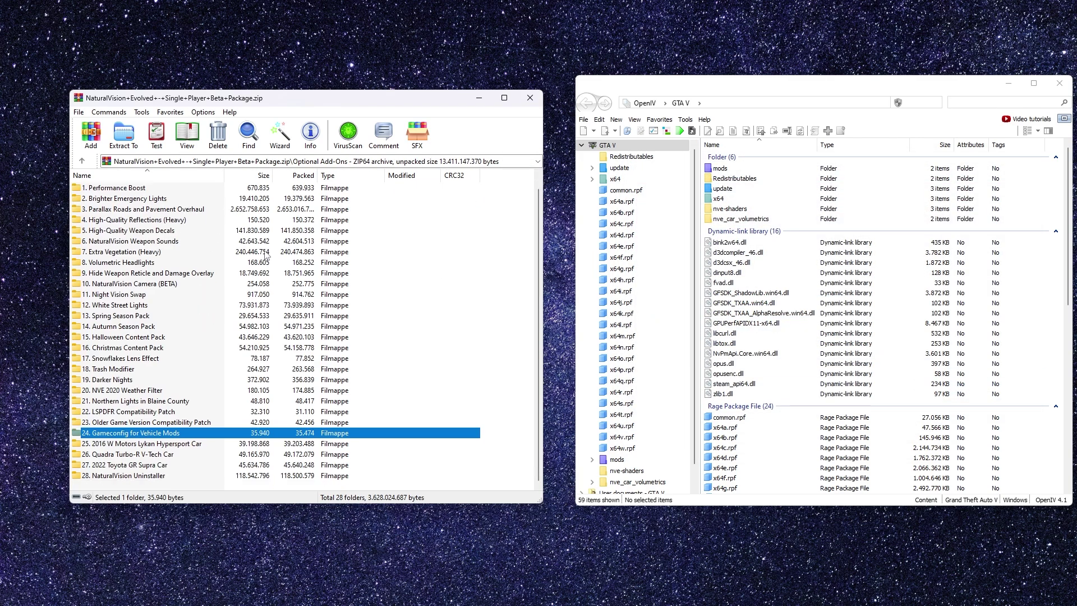
pyautogui.click(530, 97)
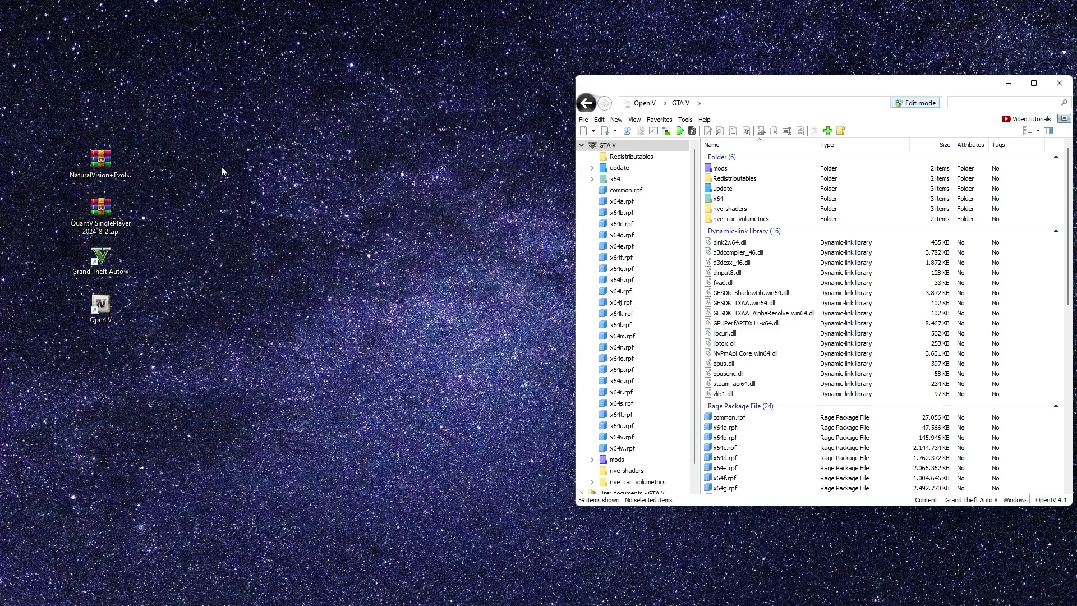
# - Install BaseMod_Install.oiv from the QuantV SinglePlayer archive's Part1 folder into the mods folder
pyautogui.doubleClick(98, 217)
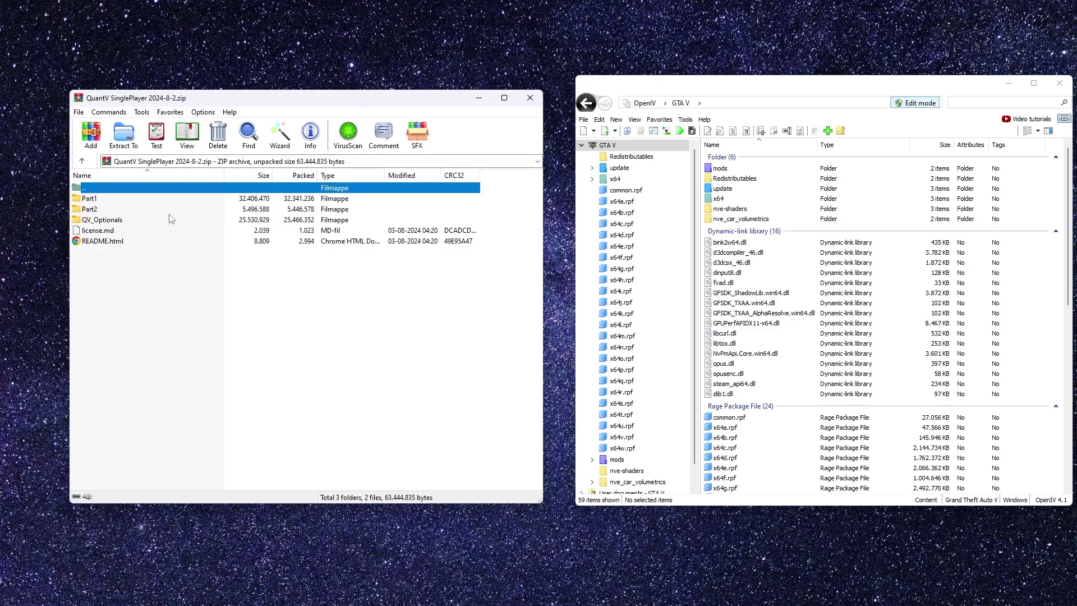
pyautogui.click(114, 199)
pyautogui.doubleClick(110, 201)
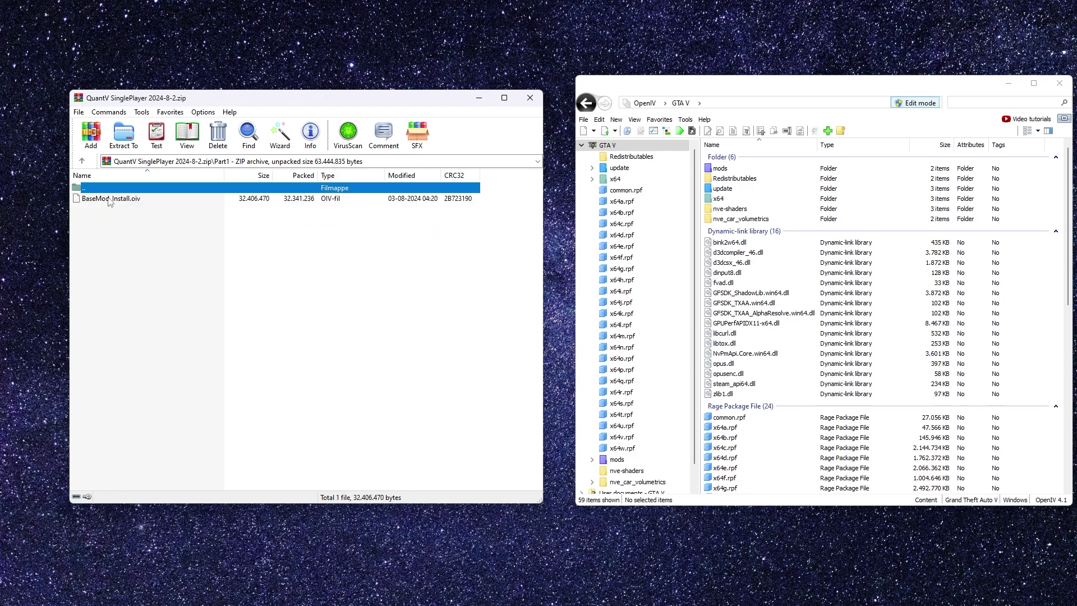
pyautogui.moveTo(115, 201); pyautogui.dragTo(664, 290)
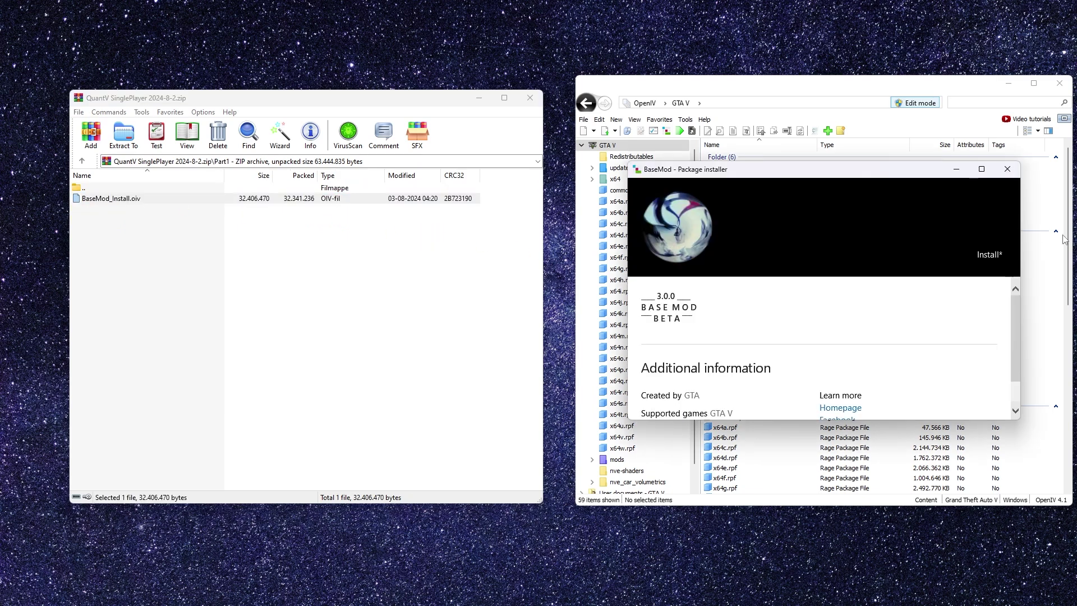
pyautogui.click(985, 254)
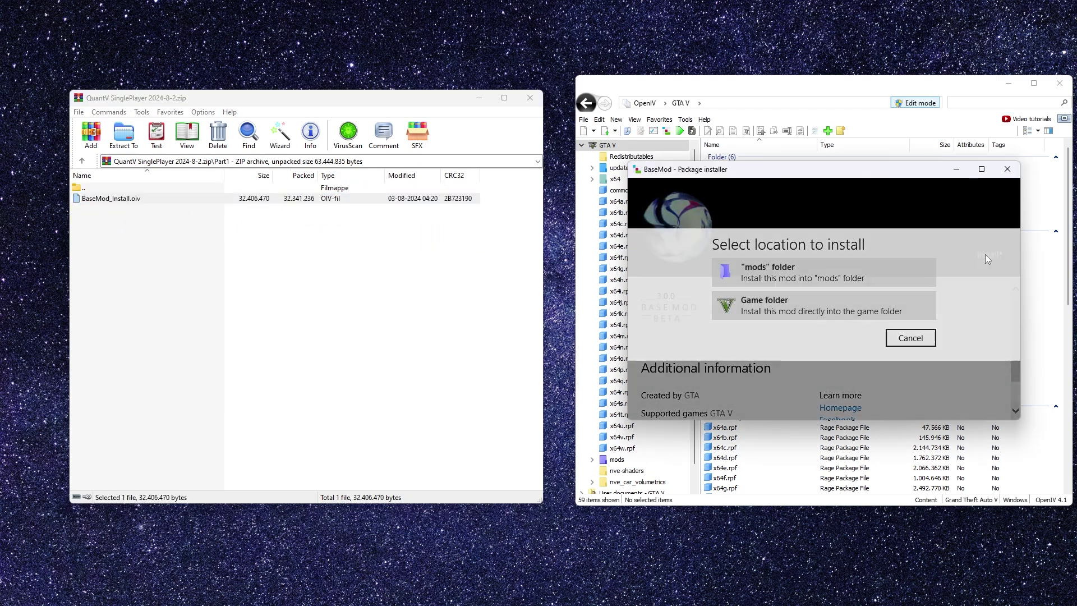
pyautogui.click(781, 279)
pyautogui.click(766, 316)
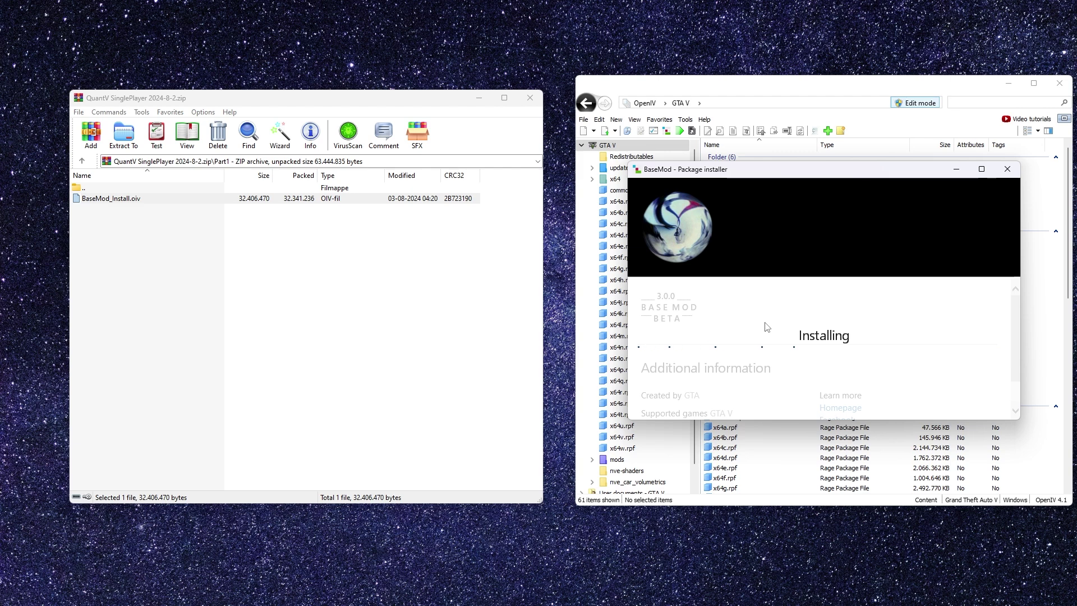
pyautogui.click(979, 394)
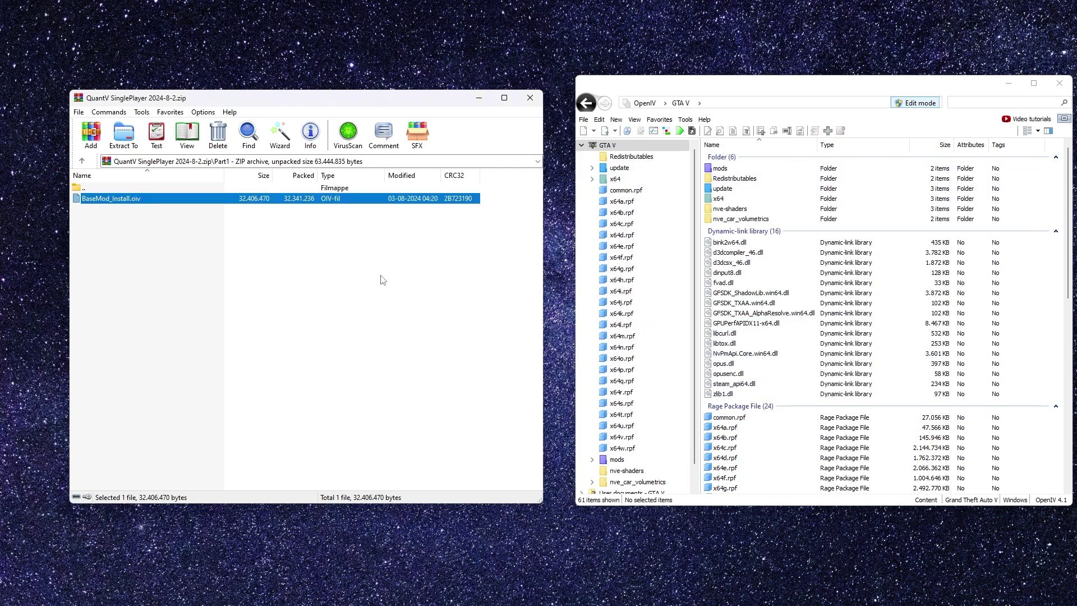
# - Install QuantV_Install.oiv from Part2 into the mods folder, then return to the archive root
pyautogui.doubleClick(162, 189)
pyautogui.doubleClick(101, 211)
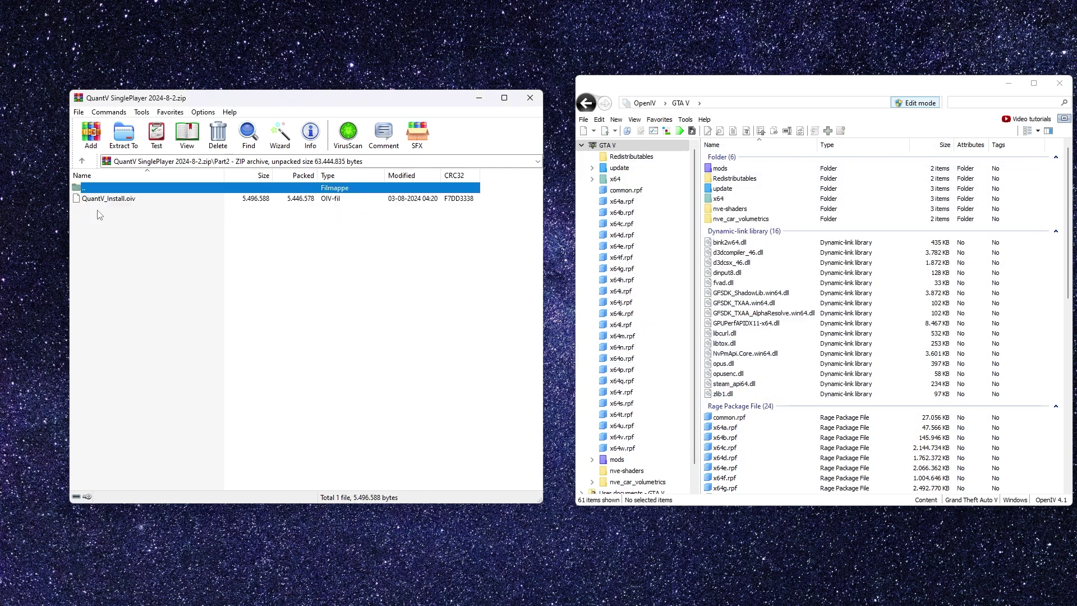
pyautogui.doubleClick(110, 199)
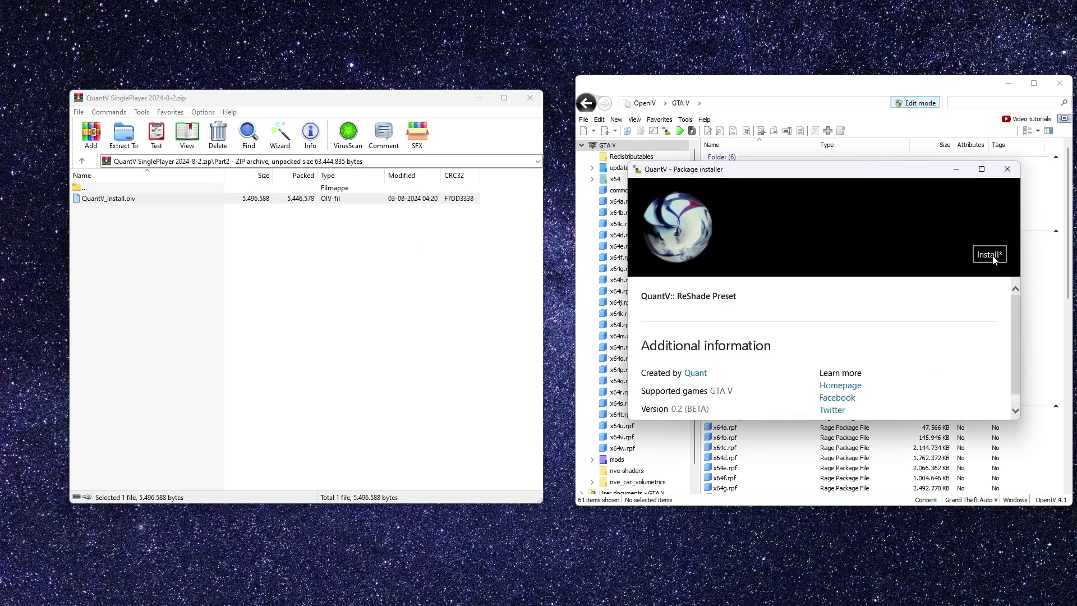
pyautogui.click(992, 255)
pyautogui.click(824, 272)
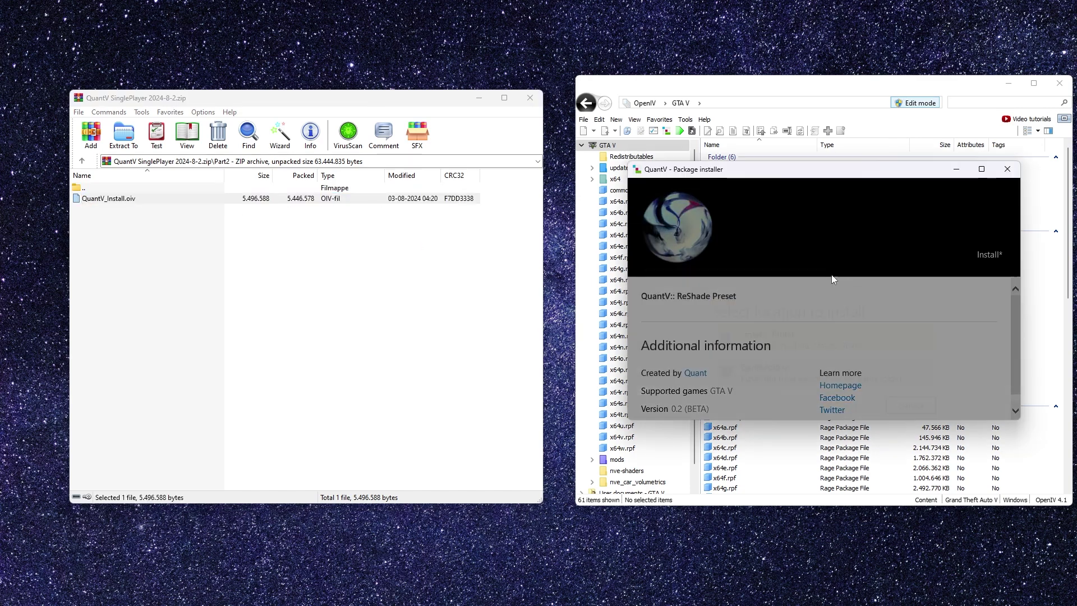
pyautogui.click(752, 337)
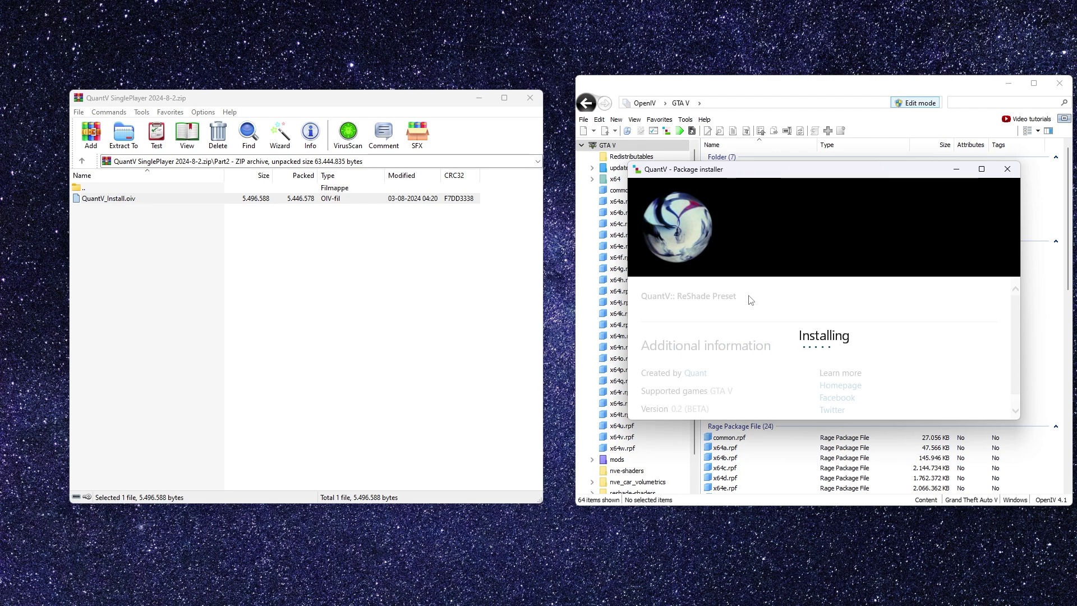
pyautogui.click(979, 397)
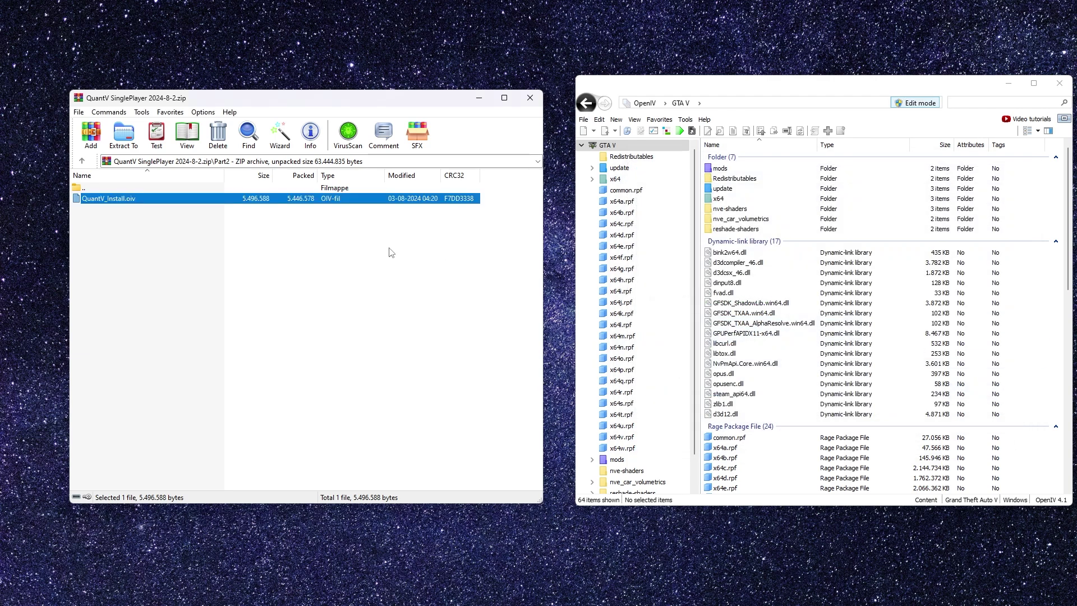
pyautogui.doubleClick(259, 189)
# - Open QV_Optionals > reduce vehicle skidmark at low speed and select QV_no_skidmark_at_low_speed.oiv
pyautogui.doubleClick(137, 220)
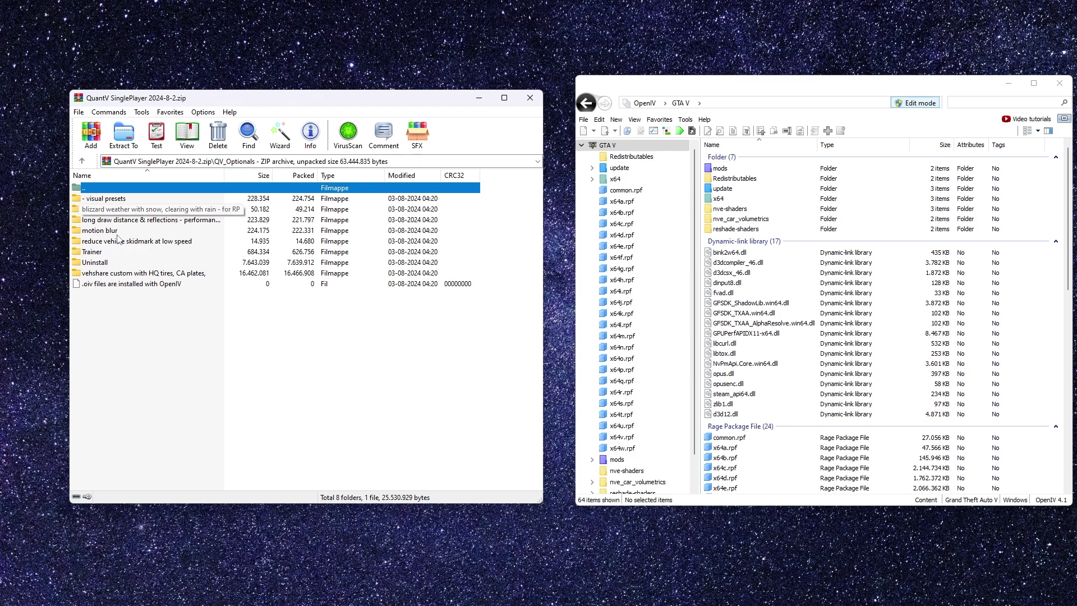
pyautogui.click(123, 231)
pyautogui.click(123, 242)
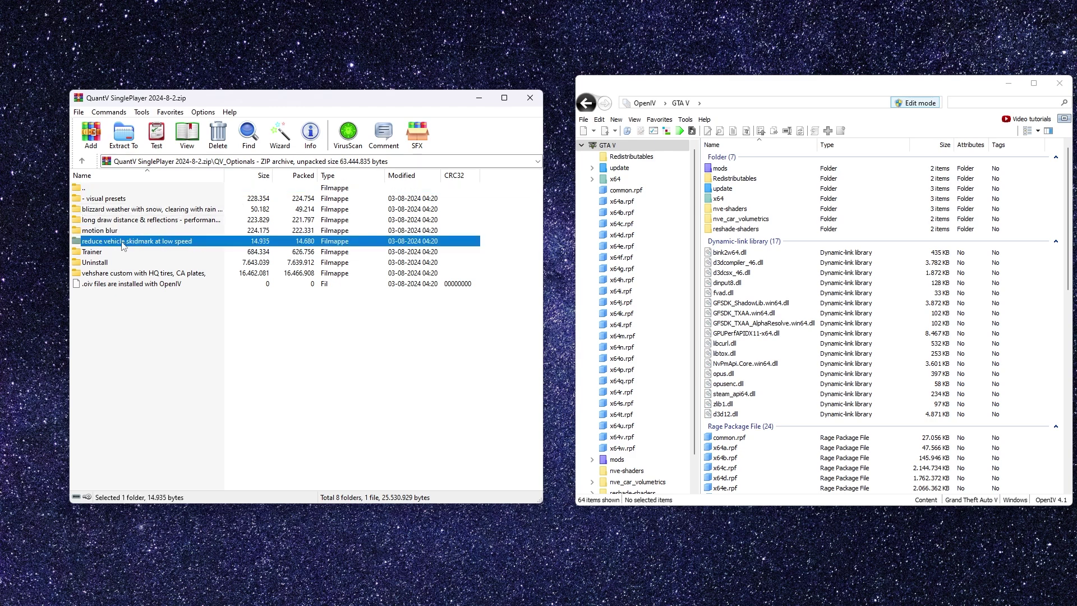
pyautogui.doubleClick(125, 245)
pyautogui.click(134, 200)
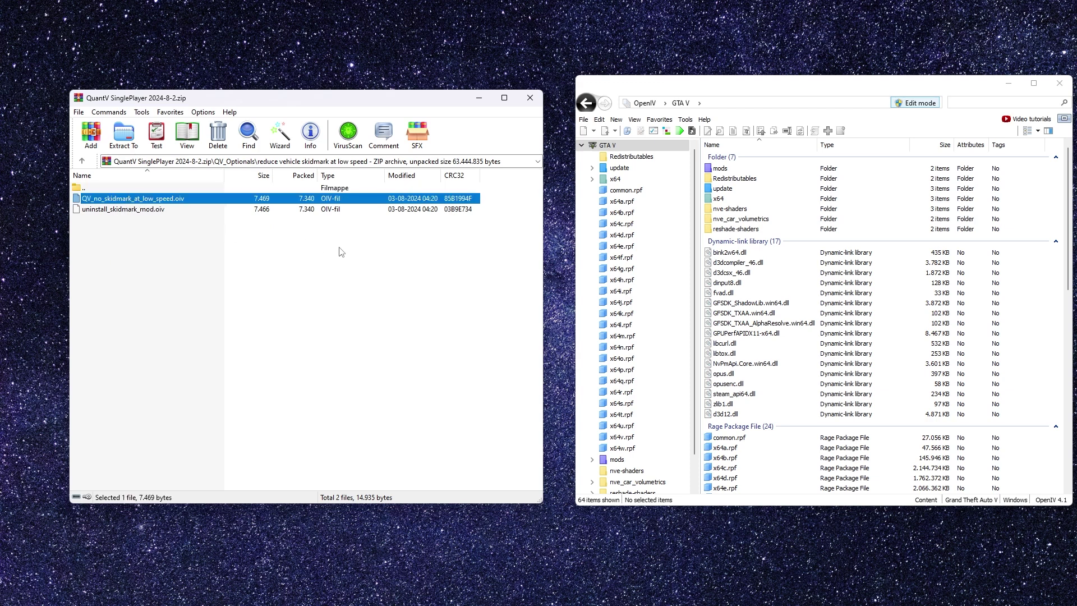
# - Close WinRAR and OpenIV, then copy ScriptHookV.dll and dinput8.dll into the GTA V folder, replacing
pyautogui.click(530, 99)
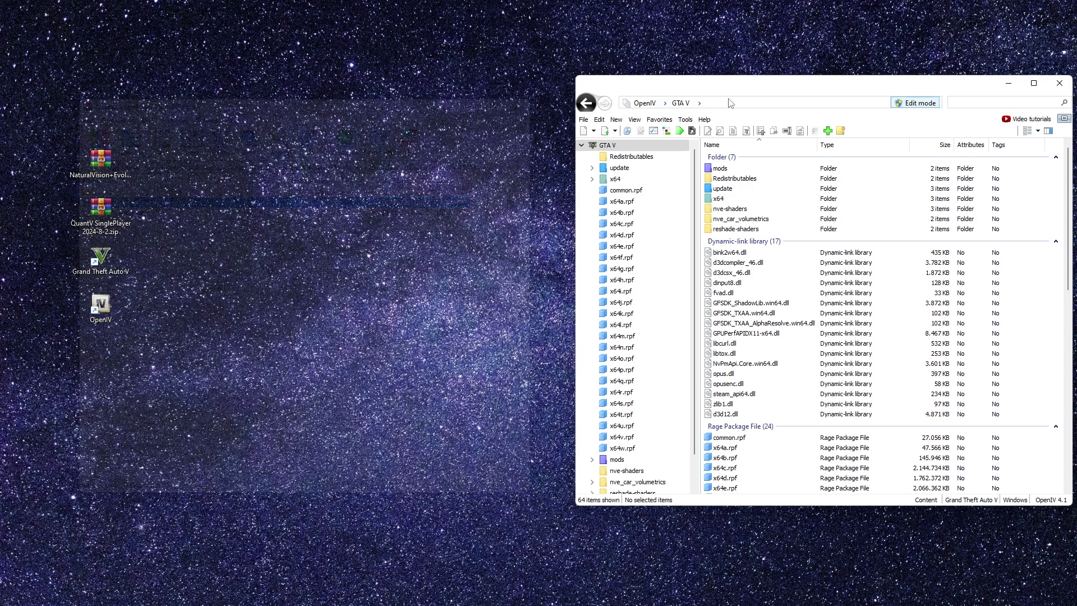
pyautogui.press('super+d')
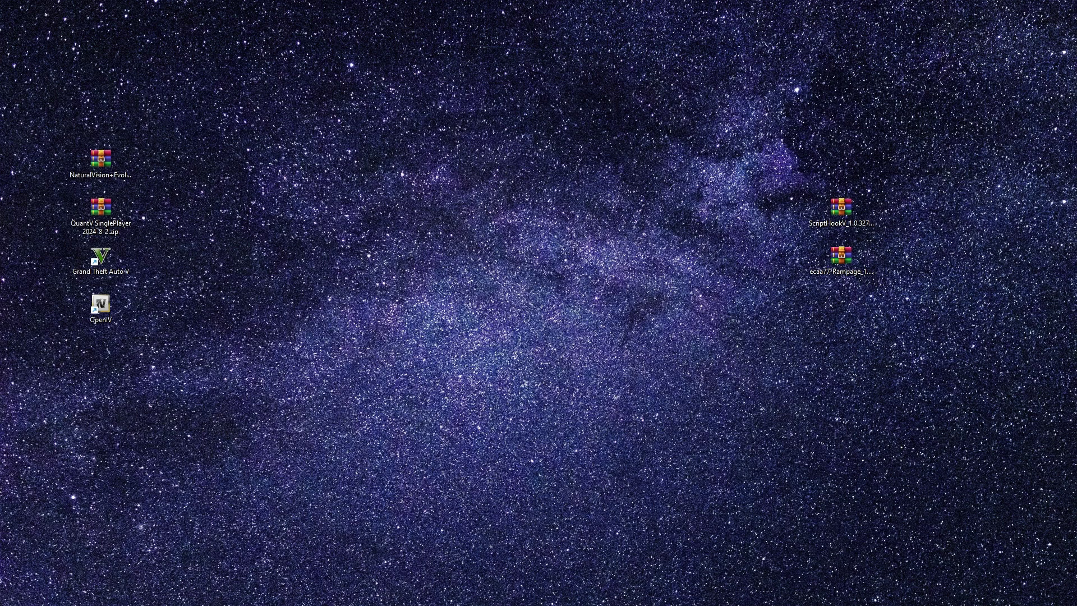
pyautogui.doubleClick(841, 209)
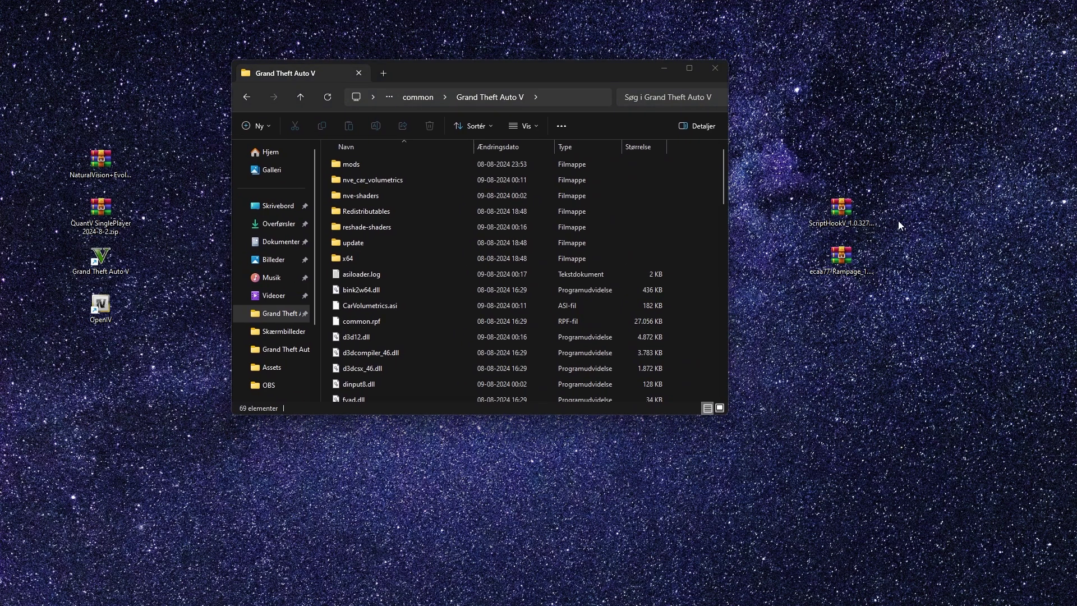
pyautogui.moveTo(269, 102); pyautogui.dragTo(956, 82)
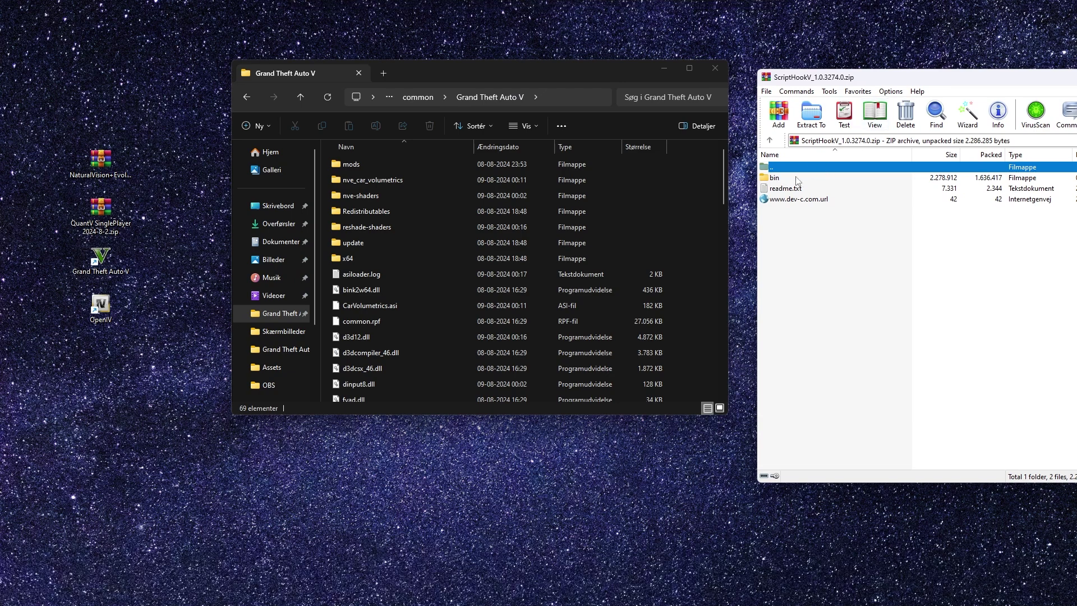
pyautogui.doubleClick(796, 178)
pyautogui.click(792, 200)
pyautogui.keyDown('ctrl'); pyautogui.click(792, 175); pyautogui.keyUp('ctrl')
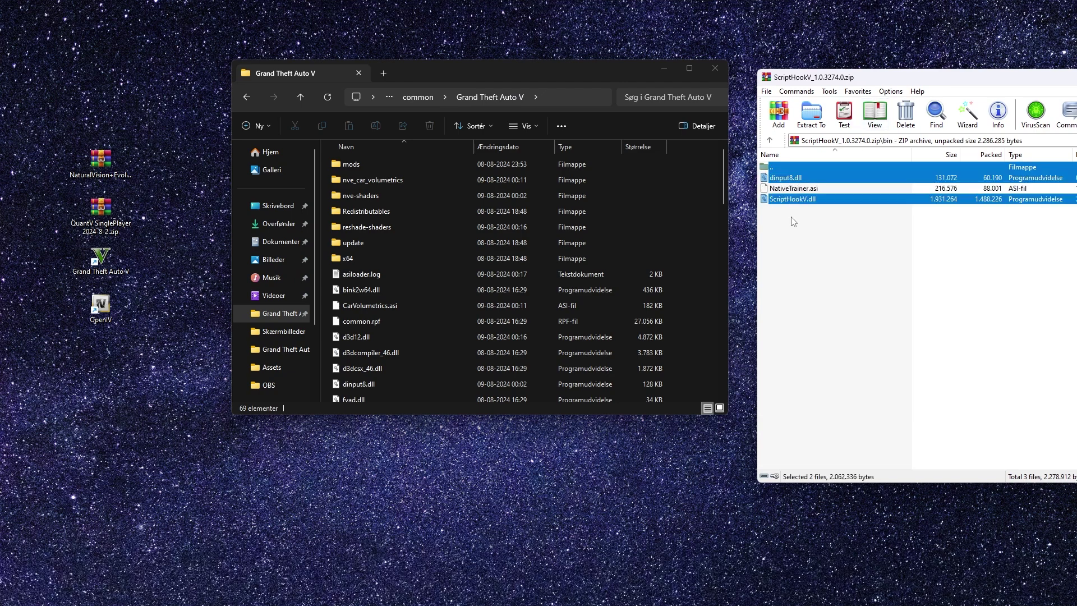
pyautogui.moveTo(803, 200); pyautogui.dragTo(710, 228)
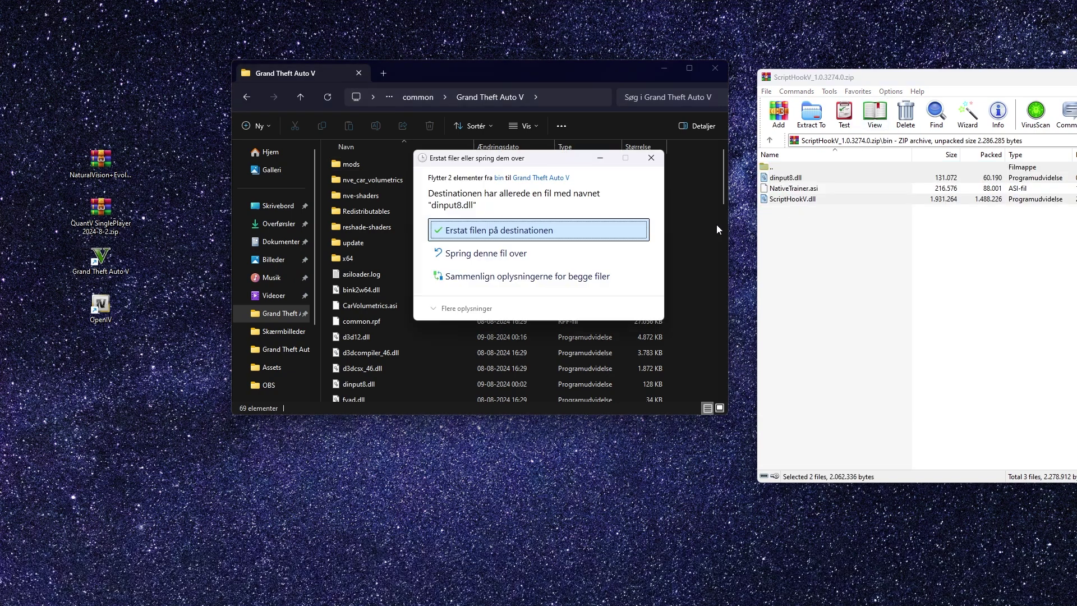
pyautogui.press('Return')
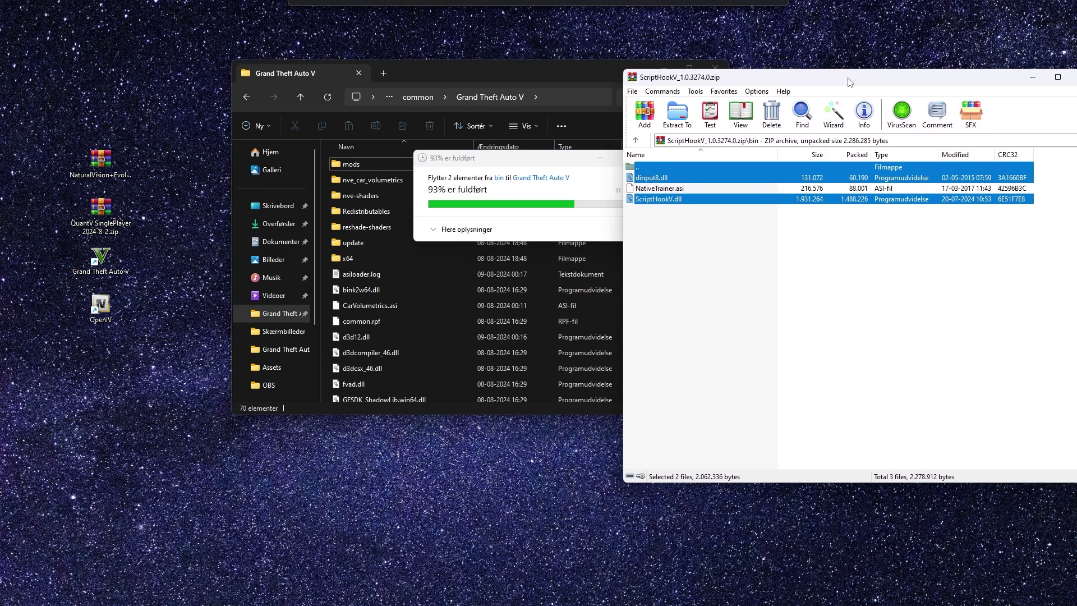
pyautogui.click(1010, 84)
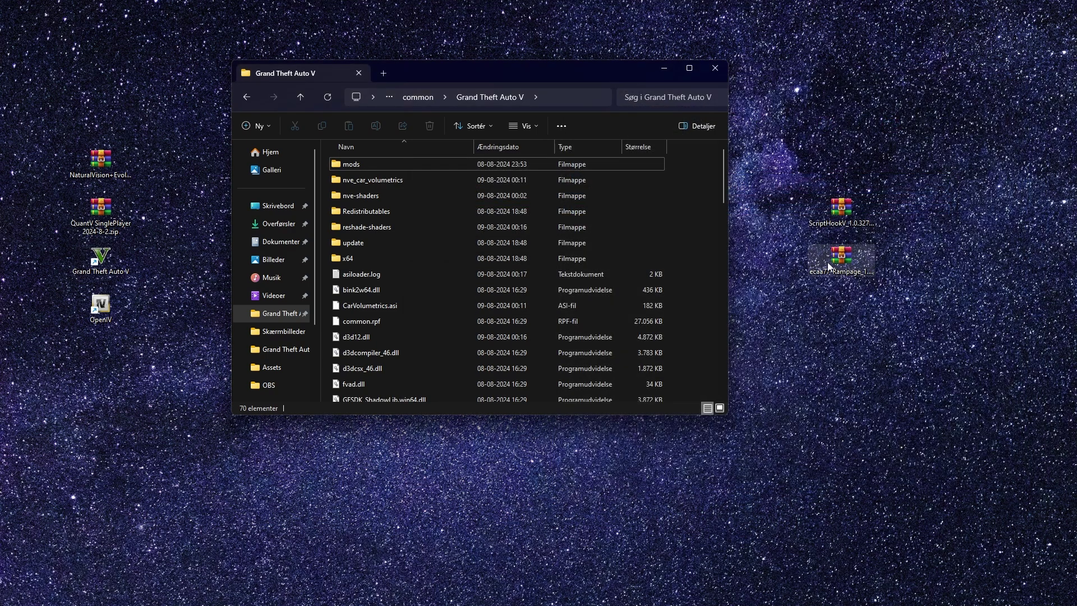
# - Copy Rampage.asi and the RampageFiles folder from the Rampage_1.0.3258.0 archive into the game folder
pyautogui.doubleClick(844, 255)
pyautogui.doubleClick(598, 187)
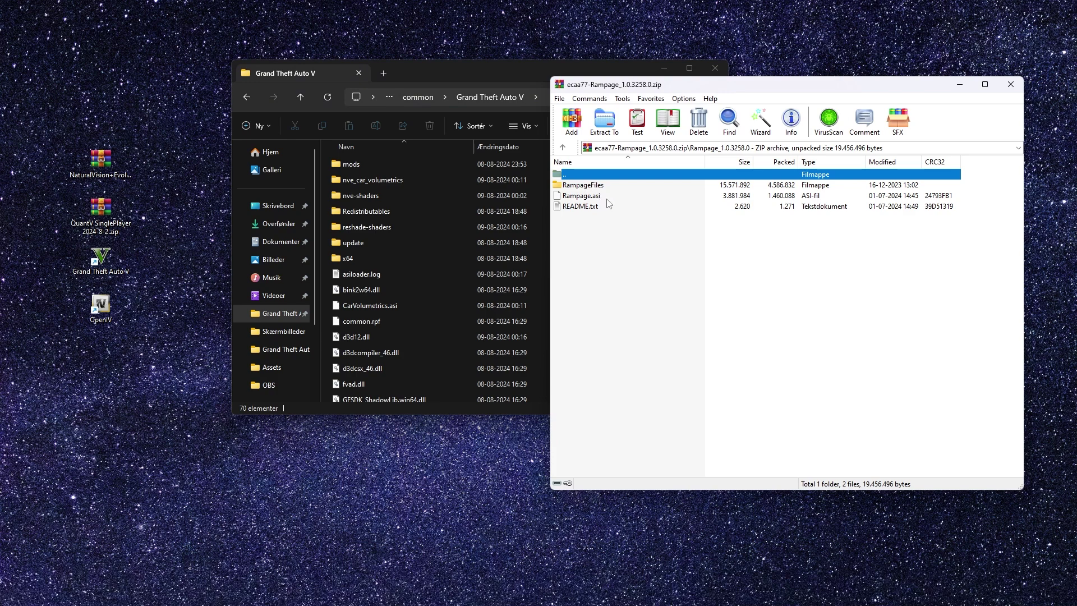
pyautogui.moveTo(971, 189); pyautogui.dragTo(327, 268)
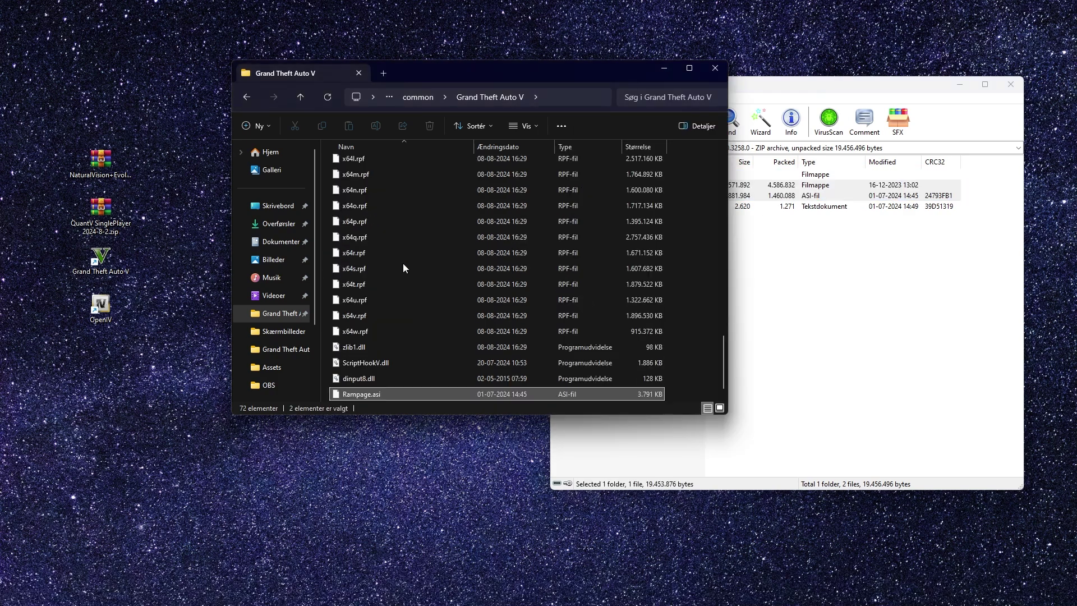
pyautogui.click(909, 271)
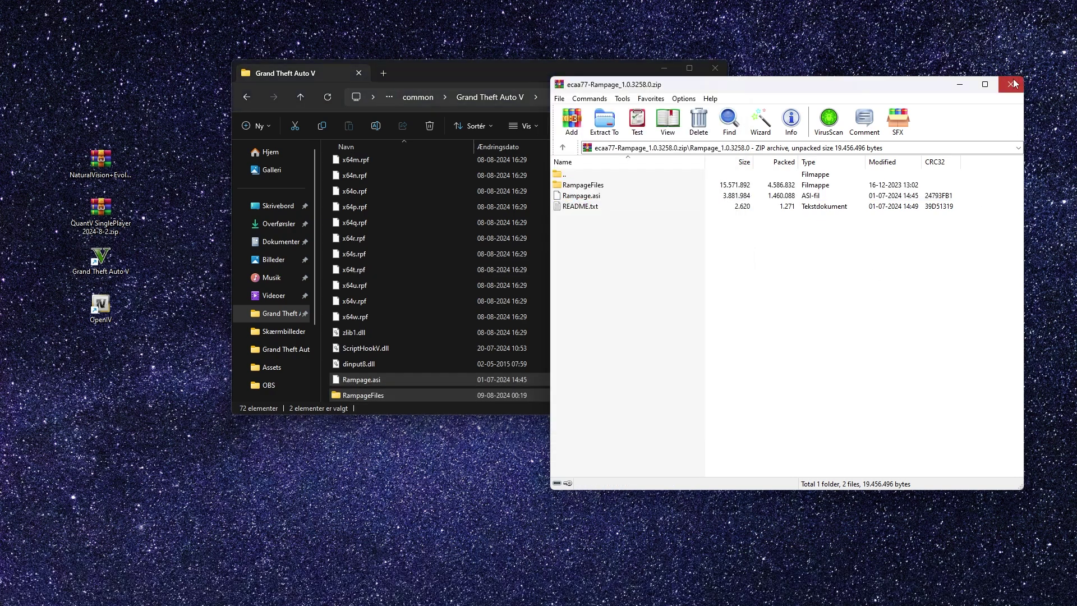
pyautogui.click(1010, 84)
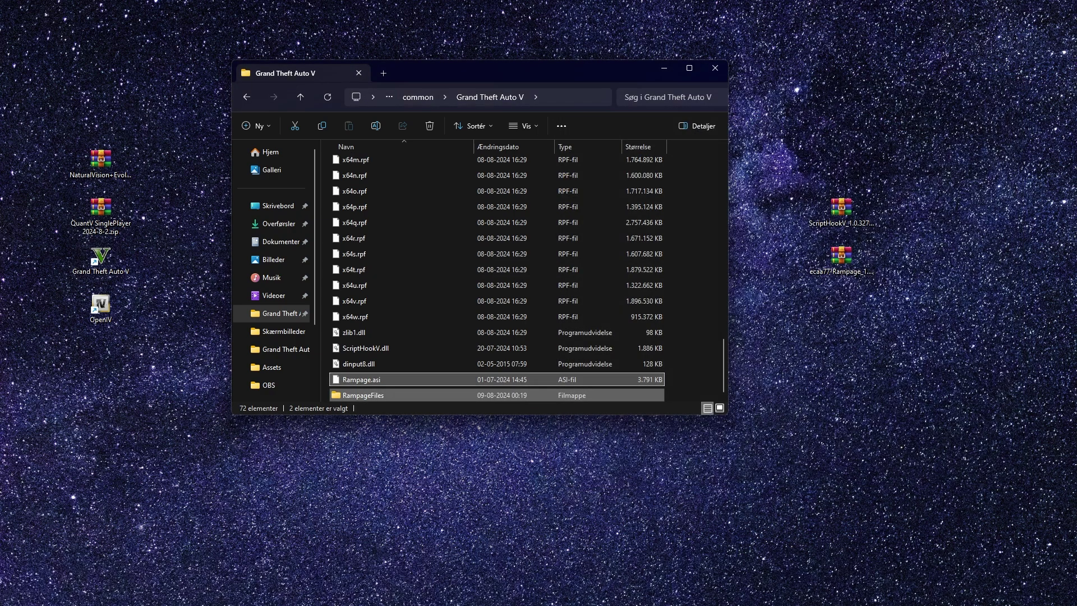
pyautogui.moveTo(579, 64); pyautogui.dragTo(858, 34)
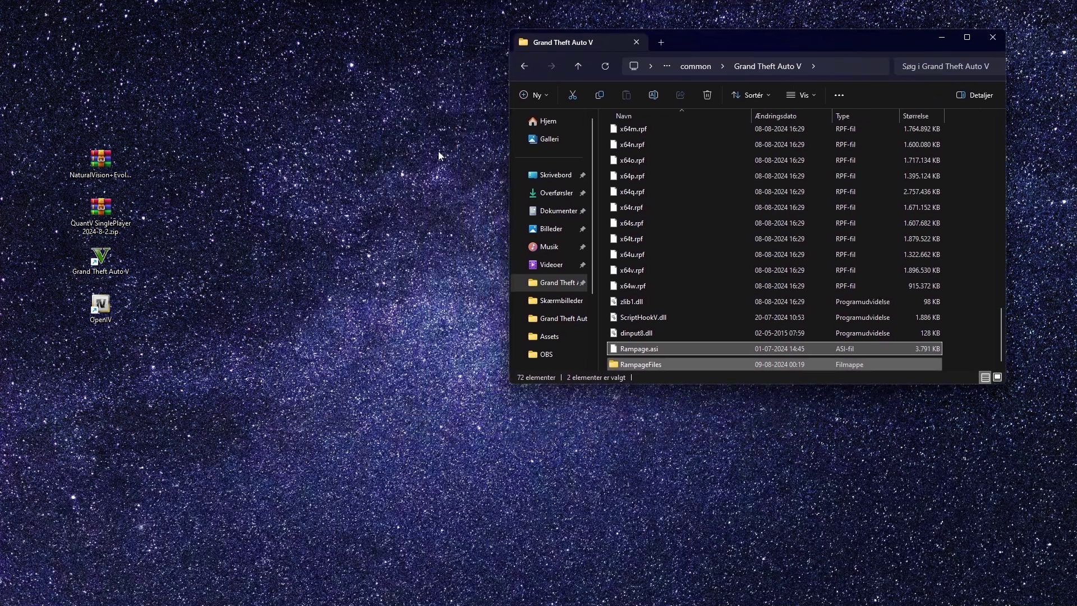
# - Copy all five ReShade Shaders items from the NaturalVision archive into GTA V, replacing existing files, then close both windows
pyautogui.scroll(15, 685, 312)
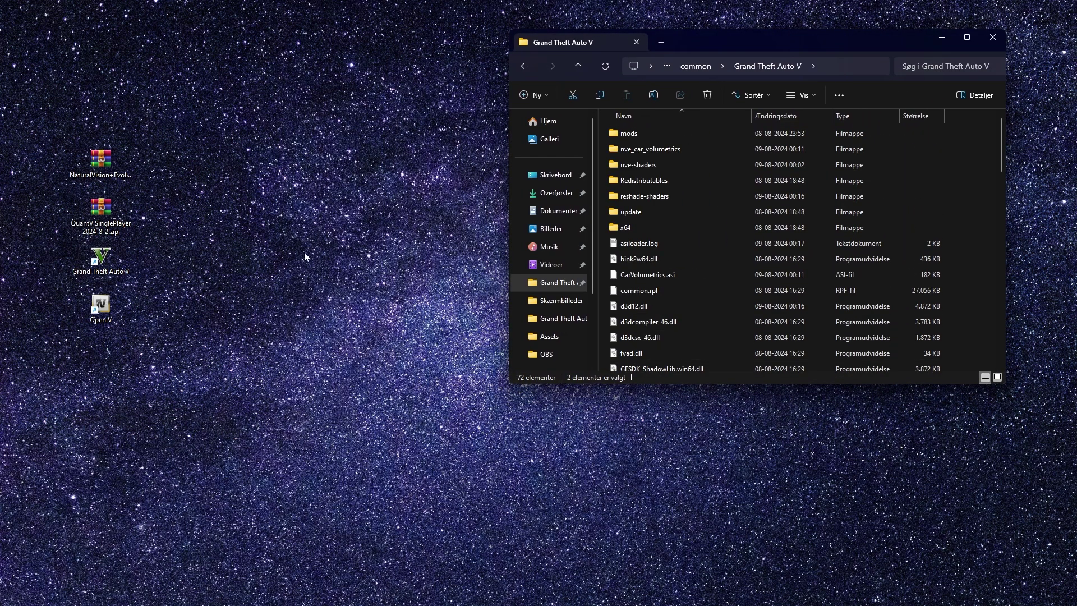
pyautogui.click(252, 240)
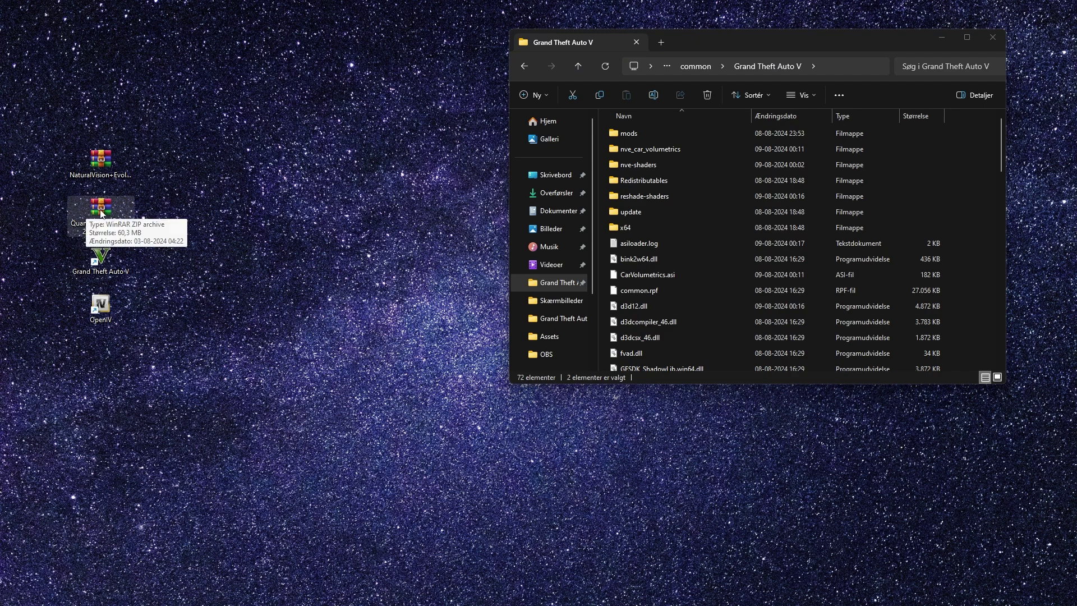
pyautogui.doubleClick(101, 169)
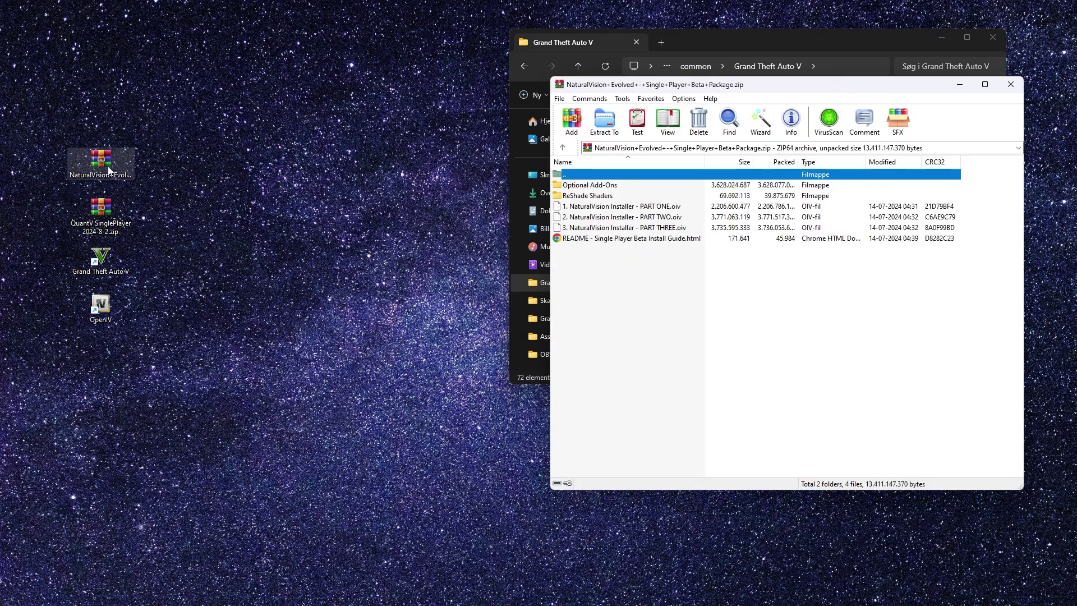
pyautogui.moveTo(730, 84); pyautogui.dragTo(198, 48)
pyautogui.doubleClick(55, 160)
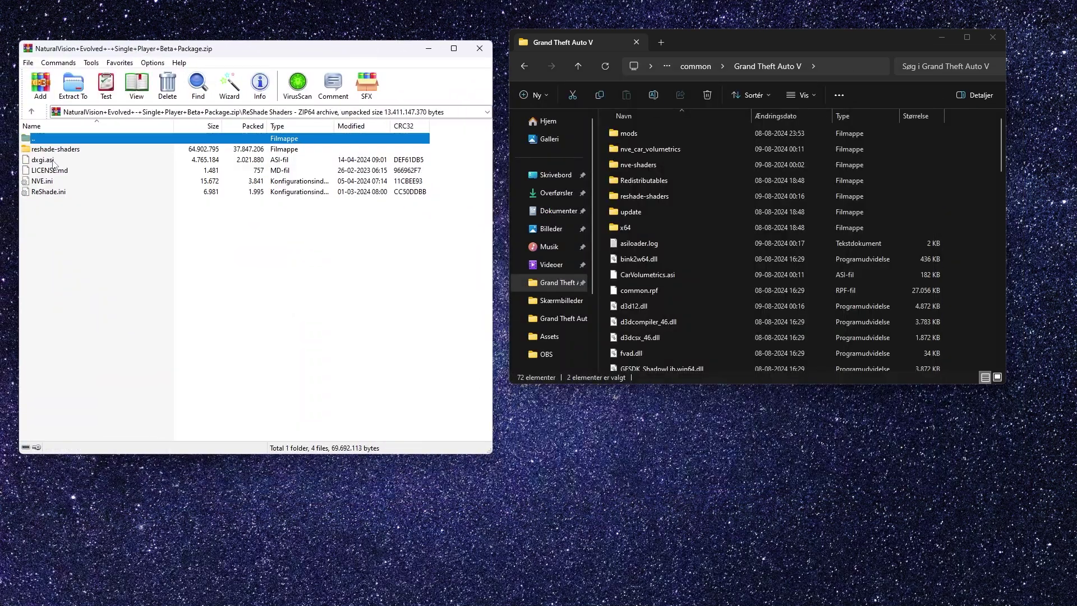
pyautogui.moveTo(68, 213); pyautogui.dragTo(61, 153)
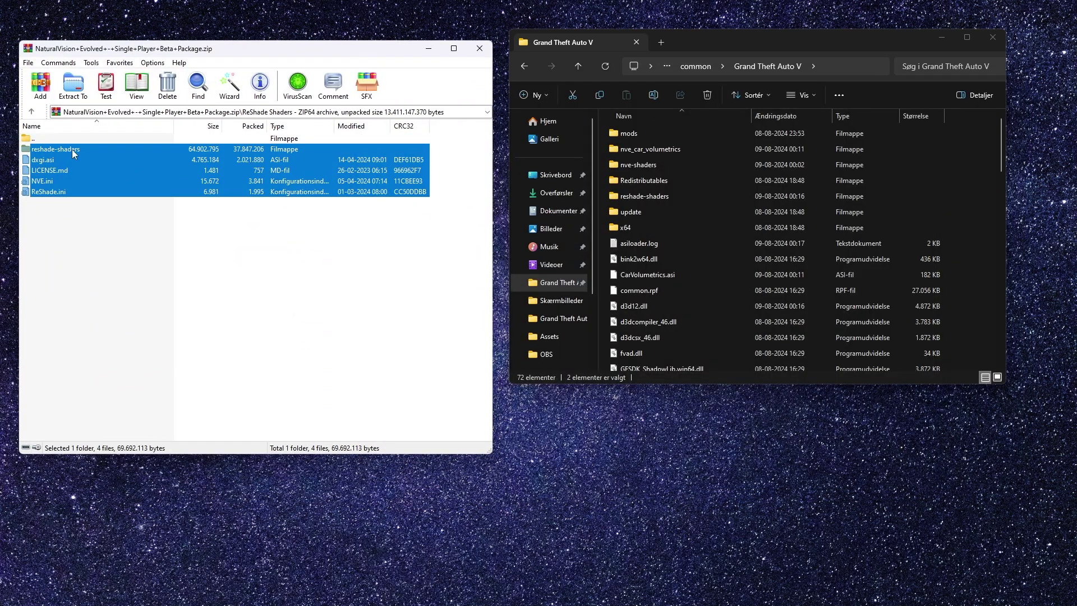
pyautogui.moveTo(481, 183); pyautogui.dragTo(967, 226)
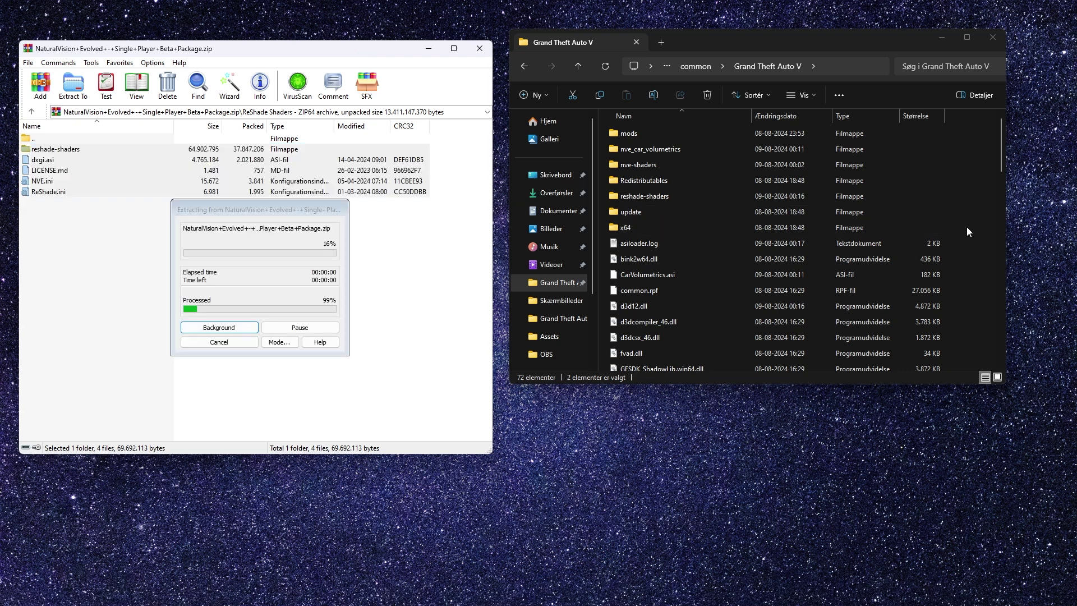
pyautogui.click(557, 227)
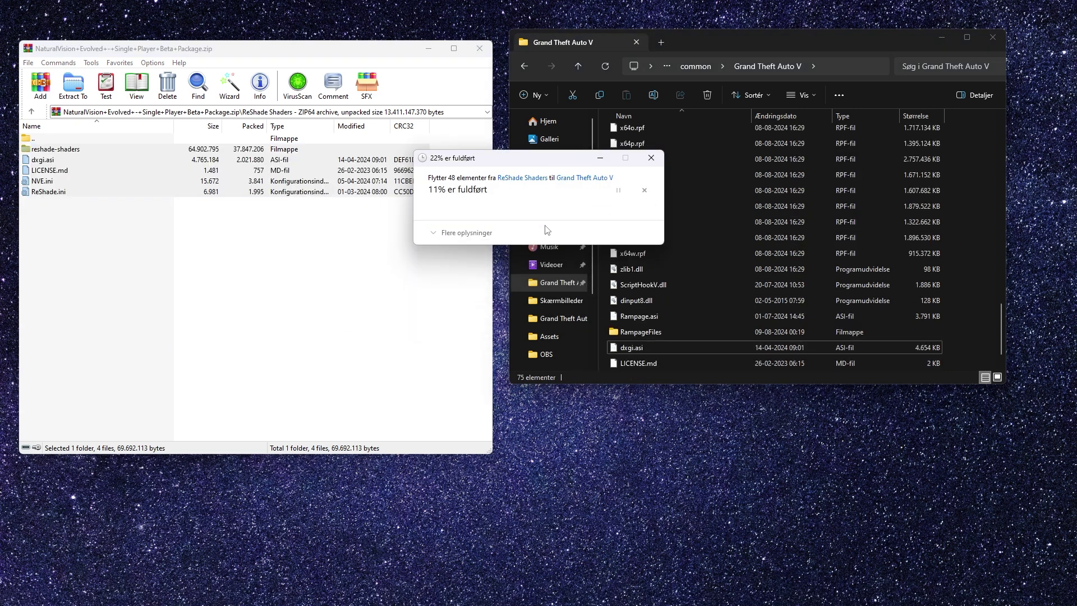
pyautogui.click(1001, 40)
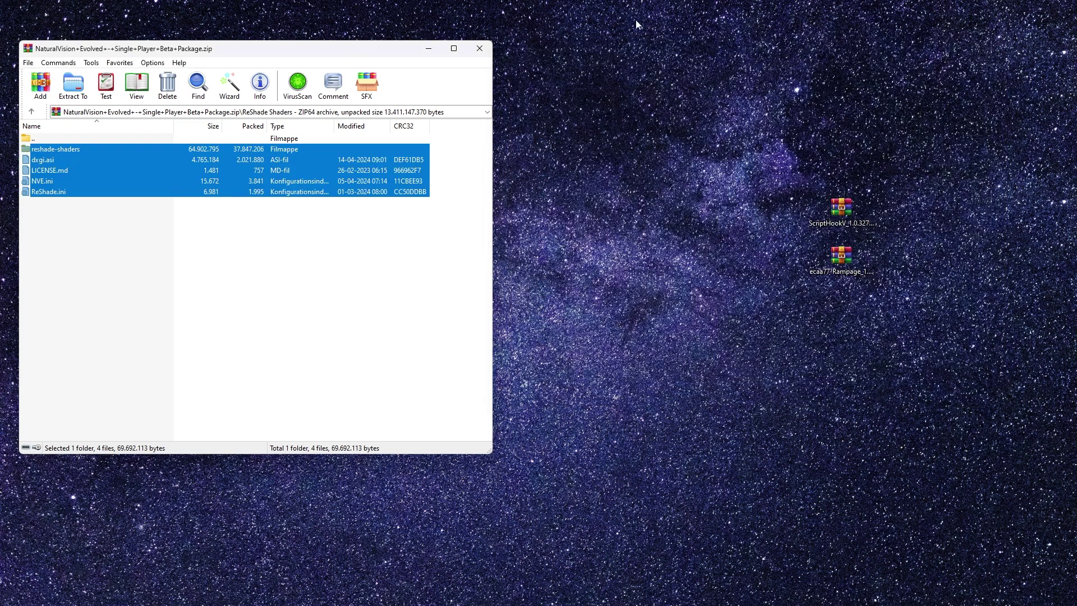
pyautogui.click(478, 50)
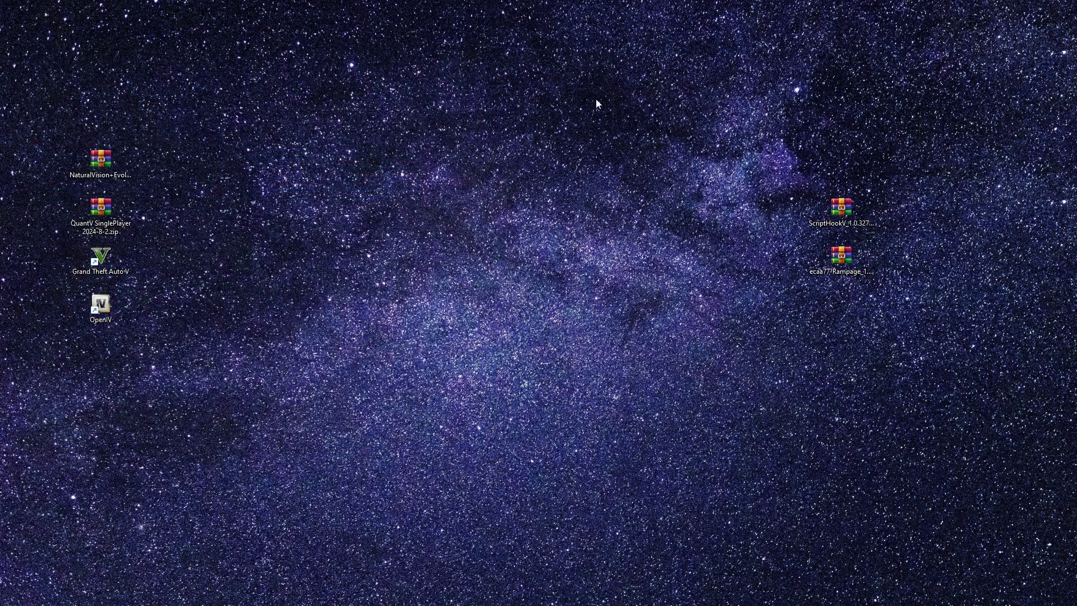
# - Launch Grand Theft Auto V and open Settings > Graphics from the pause menu
pyautogui.doubleClick(123, 262)
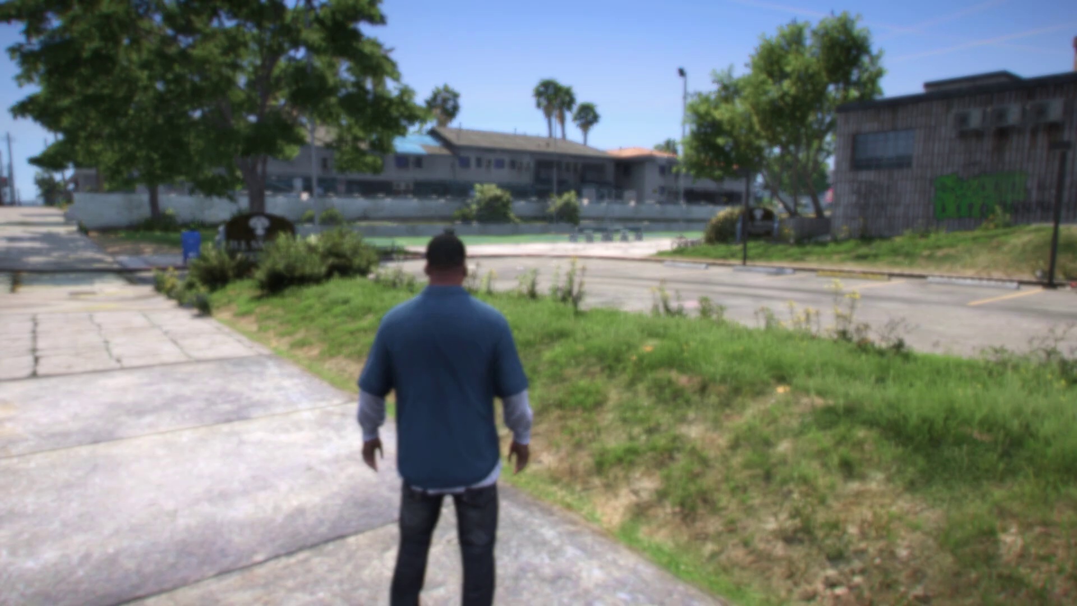
pyautogui.press('Escape')
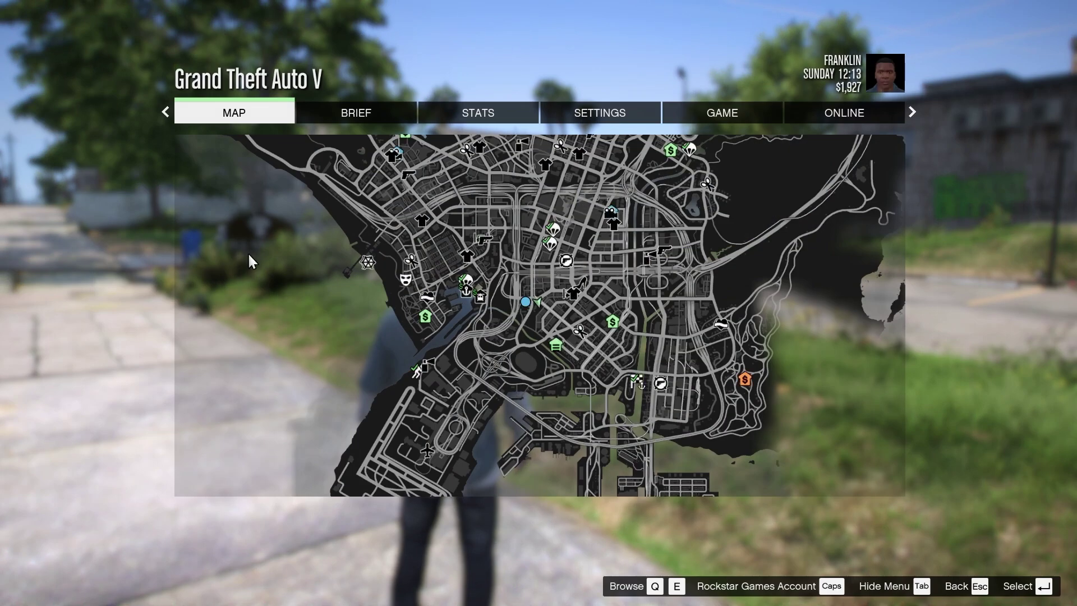
pyautogui.click(600, 112)
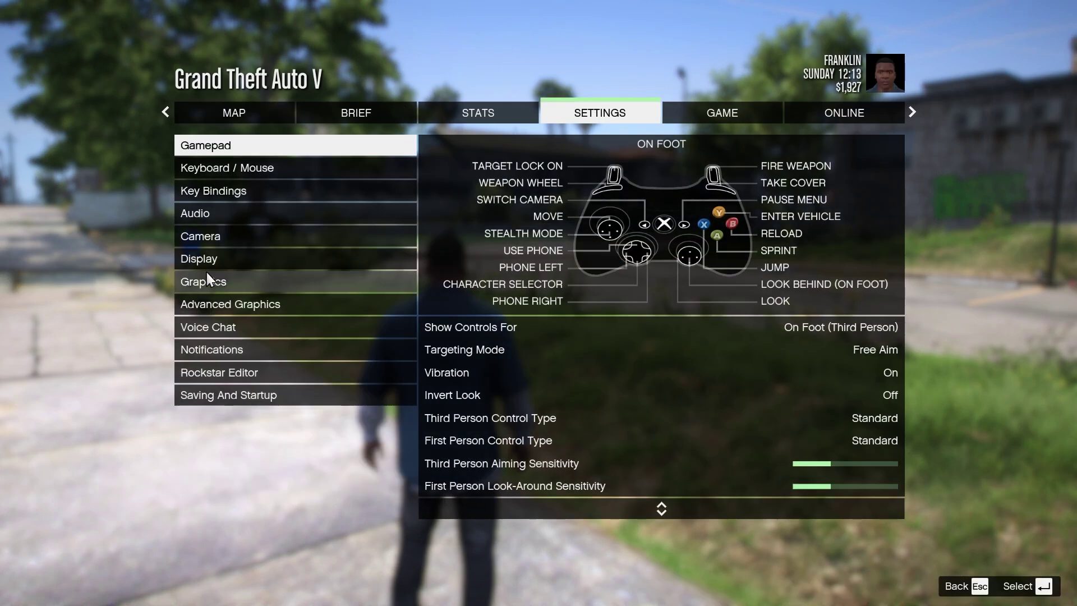
pyautogui.click(215, 278)
pyautogui.click(215, 277)
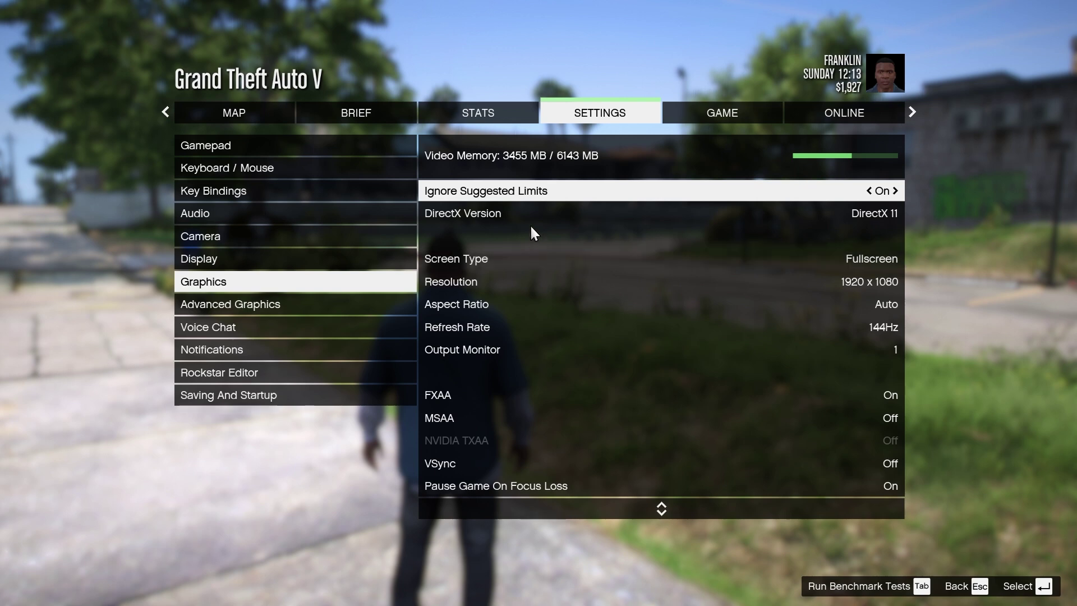
# - Review the Graphics options, including Texture, Shader and Reflection Quality, then resume gameplay
pyautogui.press('Down')
pyautogui.press('Down')
pyautogui.press('Down')
pyautogui.press('Down')
pyautogui.press('Down')
pyautogui.press('Down')
pyautogui.press('Down')
pyautogui.press('Down')
pyautogui.press('Down')
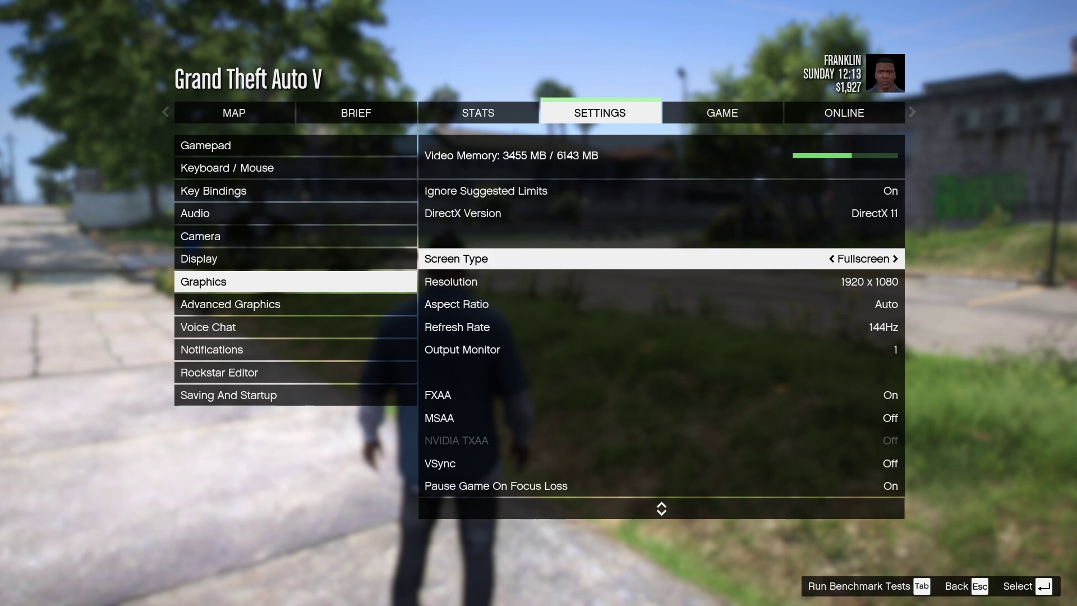
pyautogui.press('Down')
pyautogui.press('Down')
pyautogui.press('Down')
pyautogui.press('Down')
pyautogui.press('Down')
pyautogui.press('Down')
pyautogui.press('Down')
pyautogui.press('Down')
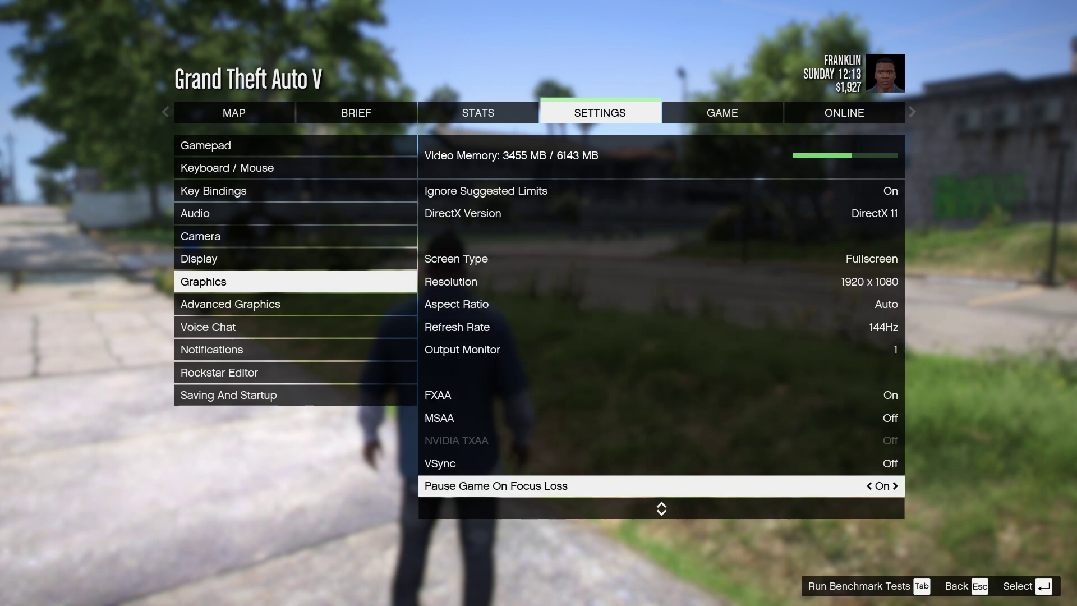
pyautogui.press('Down')
pyautogui.press('Down')
pyautogui.press('Down')
pyautogui.press('Down')
pyautogui.press('Down')
pyautogui.press('Down')
pyautogui.press('Down')
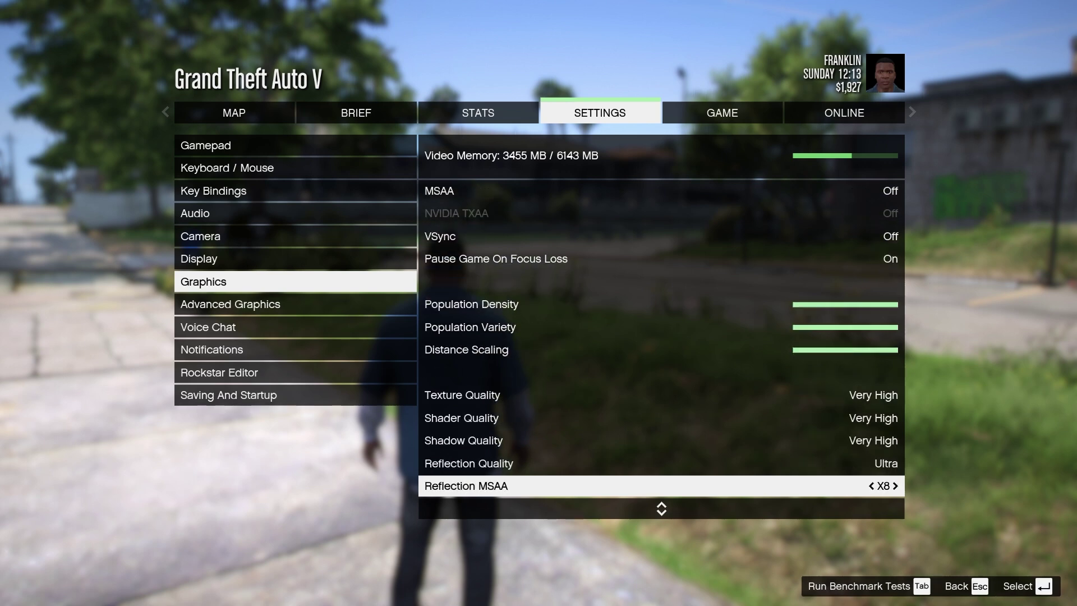
pyautogui.press('Down')
pyautogui.press('Down')
pyautogui.press('Down')
pyautogui.press('Down')
pyautogui.press('Down')
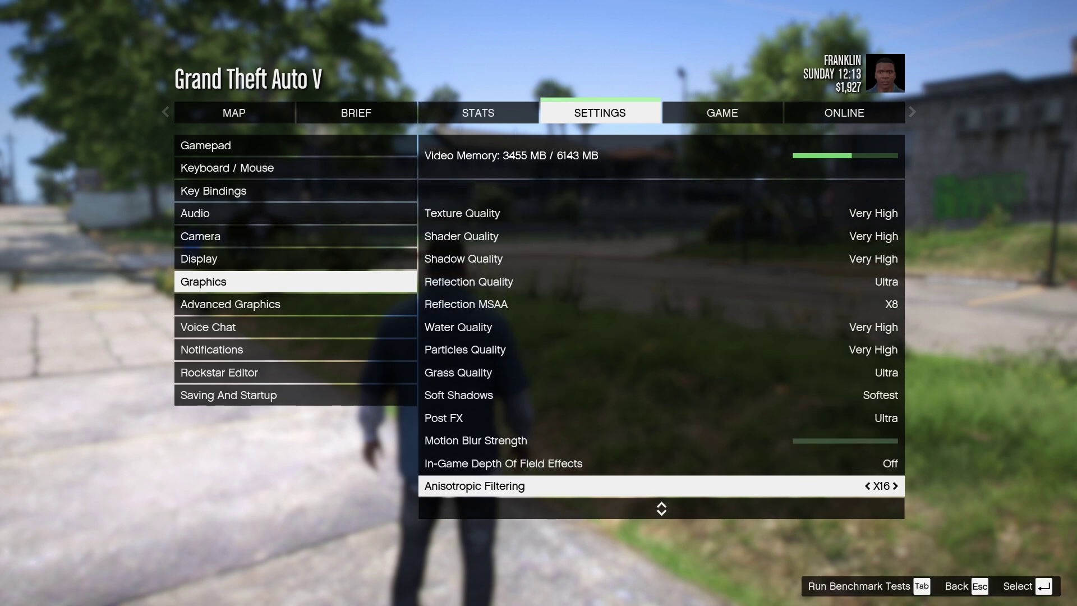
pyautogui.press('Up')
pyautogui.press('Up')
pyautogui.press('Up')
pyautogui.press('Up')
pyautogui.press('Up')
pyautogui.press('Up')
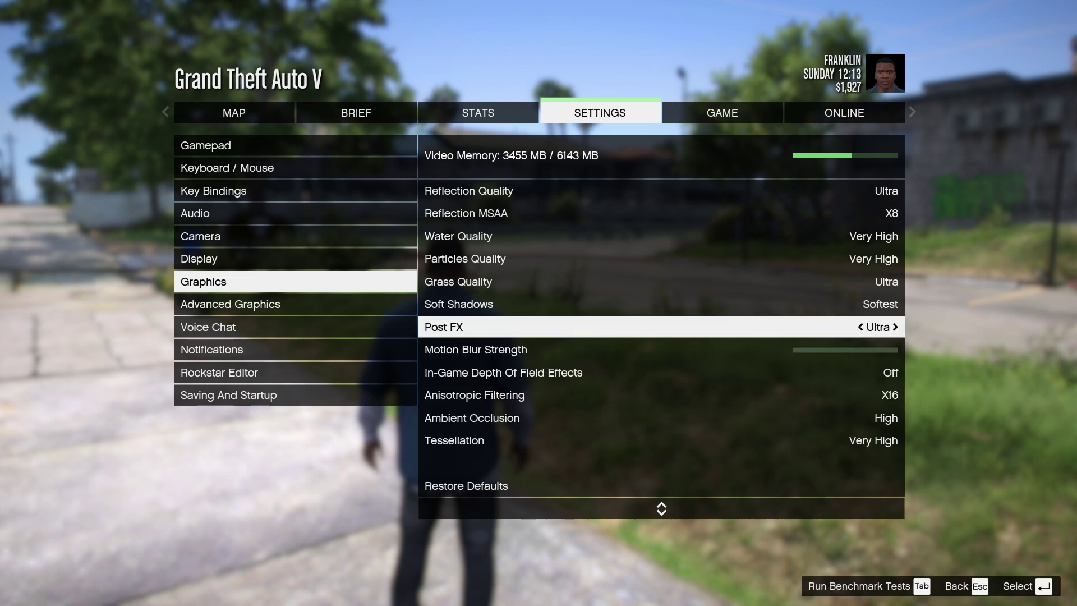
pyautogui.press('Up')
pyautogui.press('Up')
pyautogui.press('Up')
pyautogui.press('Up')
pyautogui.press('Up')
pyautogui.press('Up')
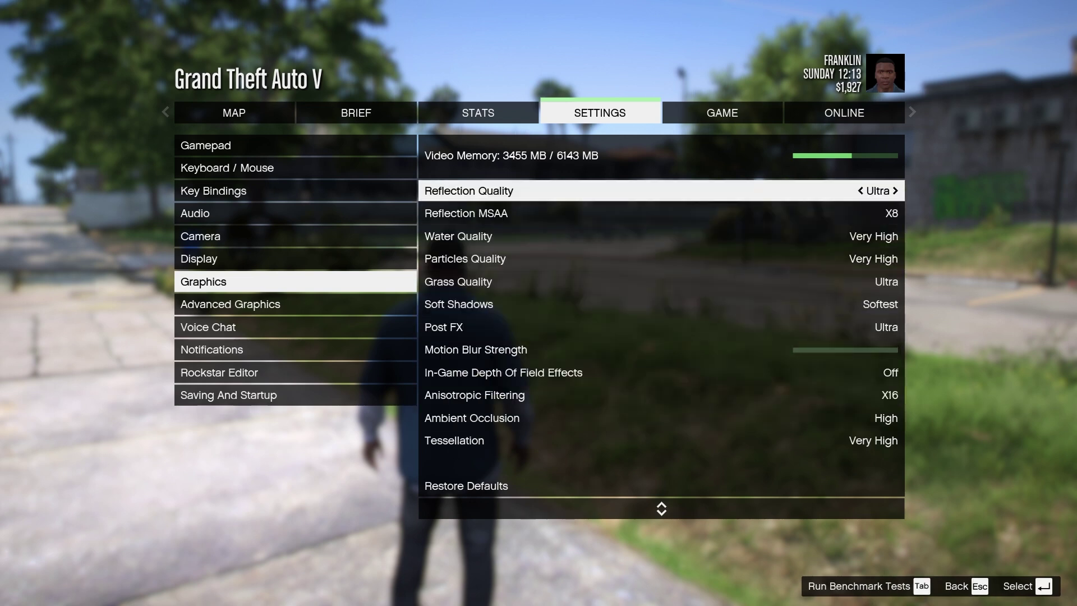
pyautogui.press('Up')
pyautogui.press('Up')
pyautogui.press('Up')
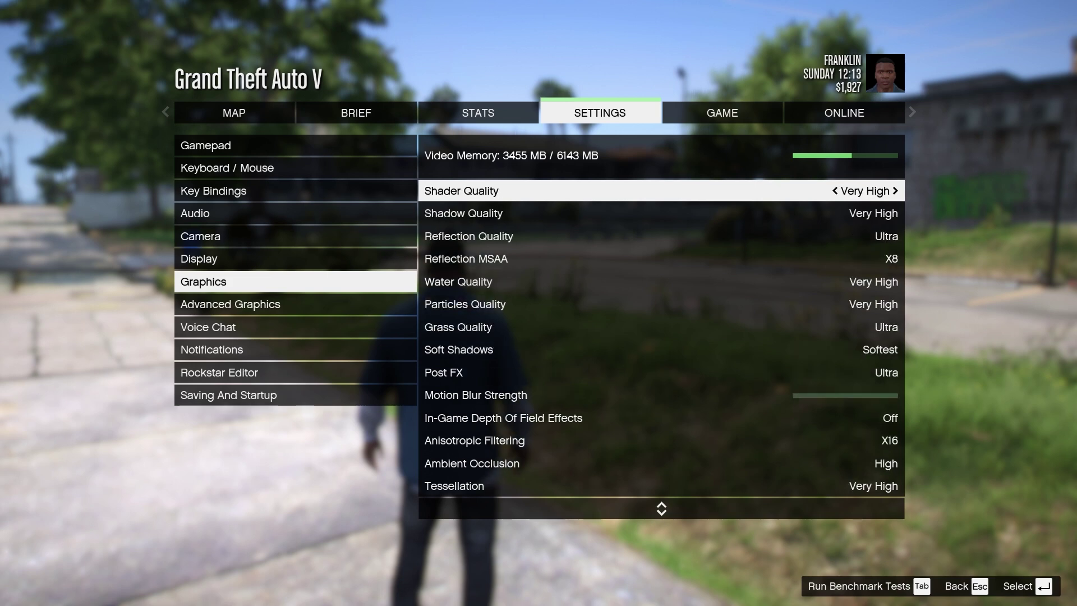
pyautogui.press('Down')
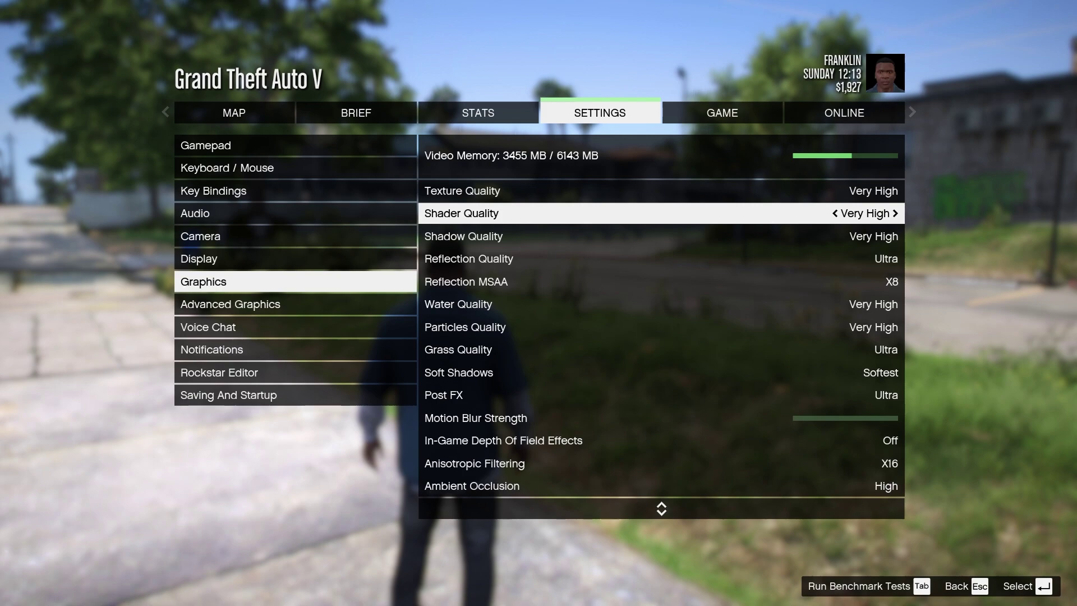
pyautogui.press('Escape')
pyautogui.press('Escape')
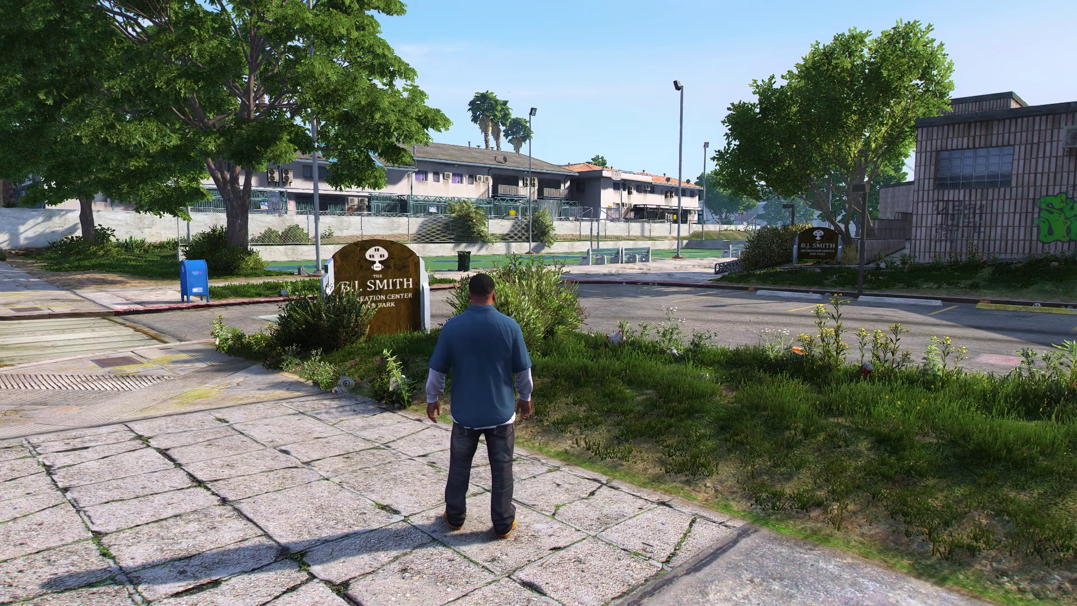
# - Drag reshade-shaders, dxgi.asi, LICENSE.md, NVE.ini and ReShade.ini from WinRAR into the Grand Theft Auto V folder
pyautogui.press('Home')
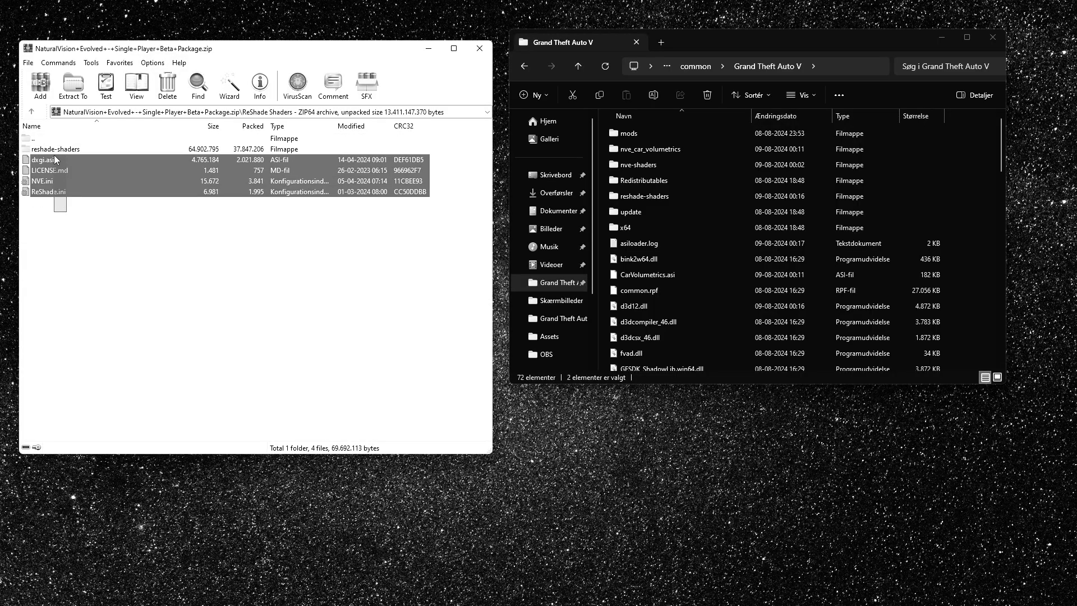
pyautogui.moveTo(139, 165); pyautogui.dragTo(812, 227)
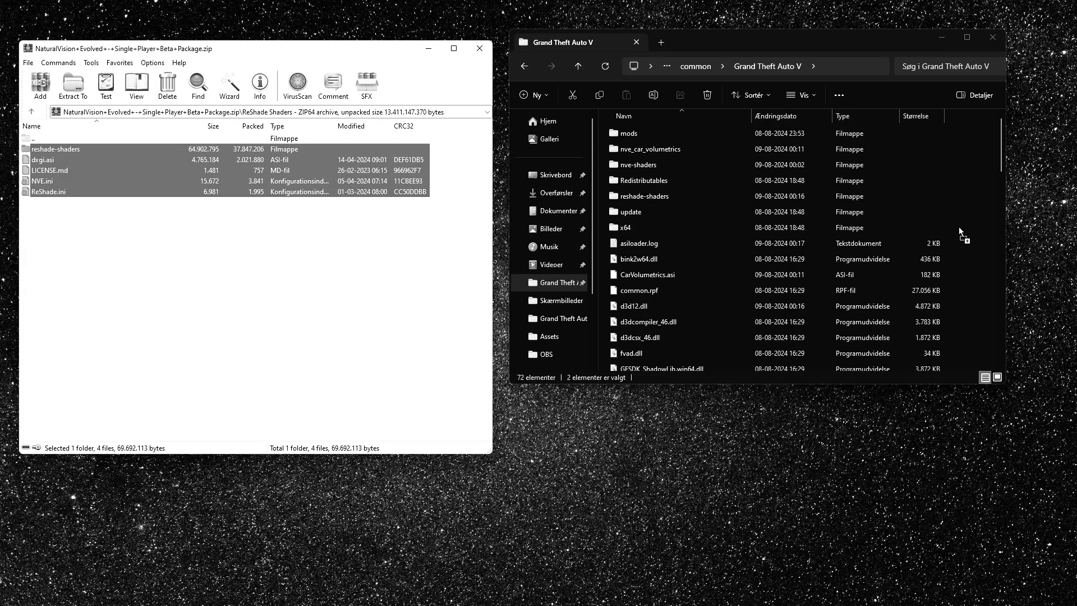
pyautogui.moveTo(967, 226); pyautogui.dragTo(971, 228)
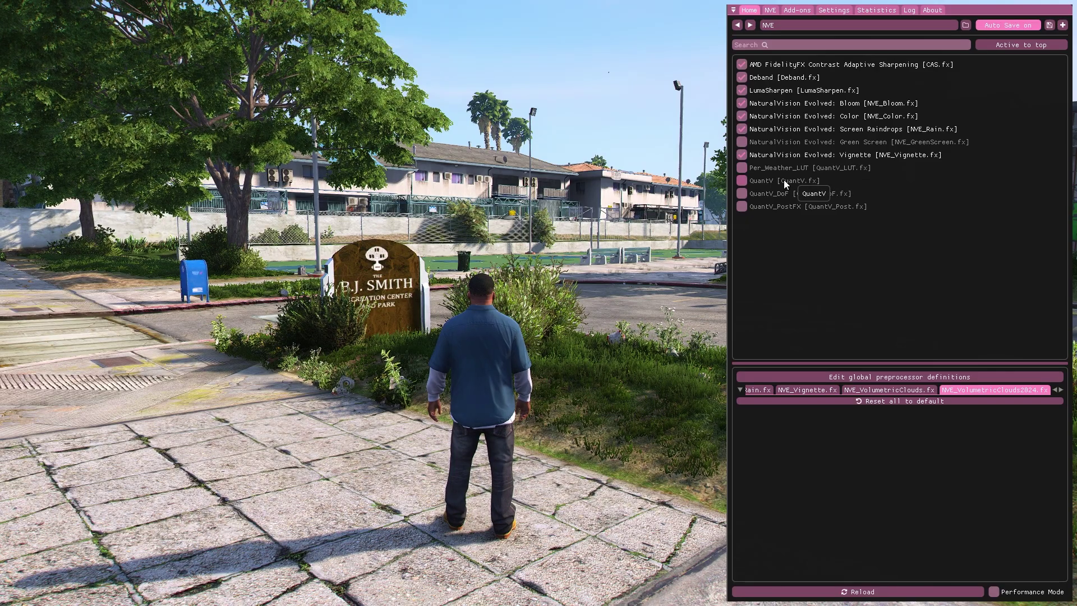
# - Enable the QuantV and QuantV_PostFX effects and show QuantV's settings
pyautogui.click(741, 180)
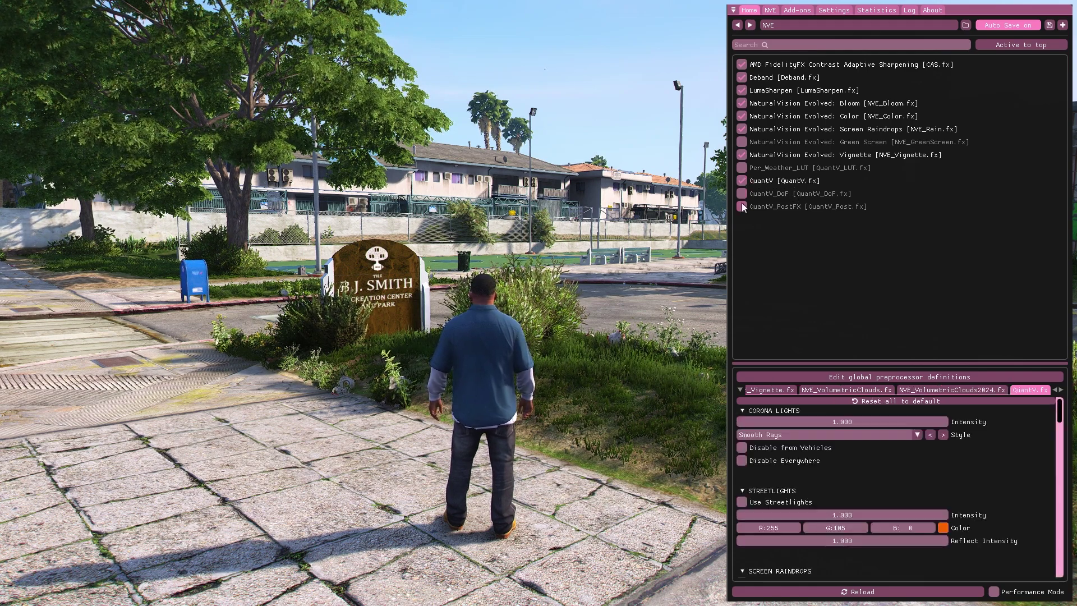
pyautogui.click(741, 206)
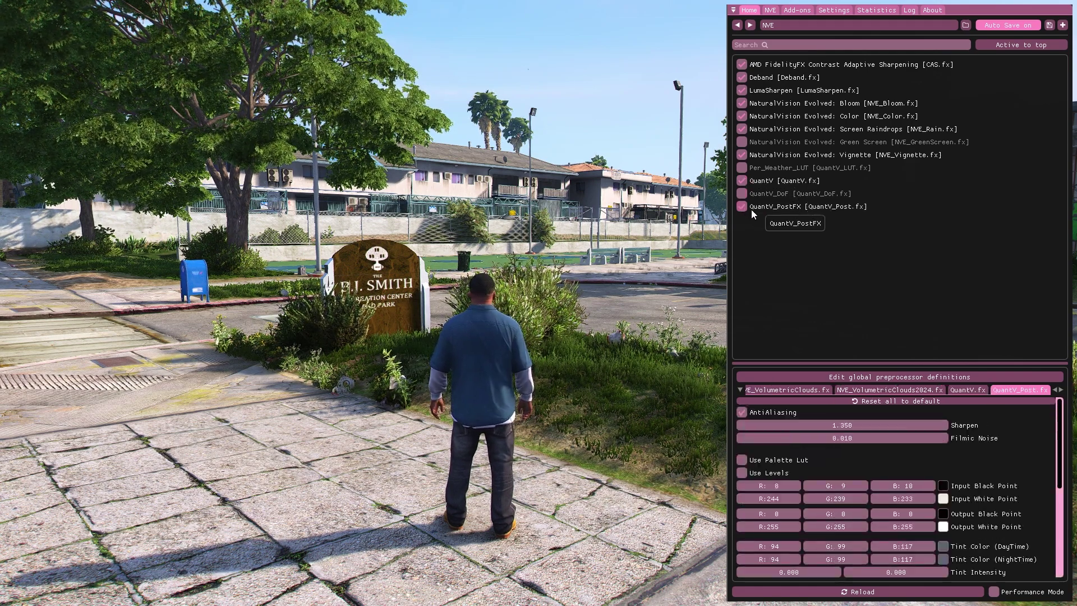
pyautogui.click(968, 390)
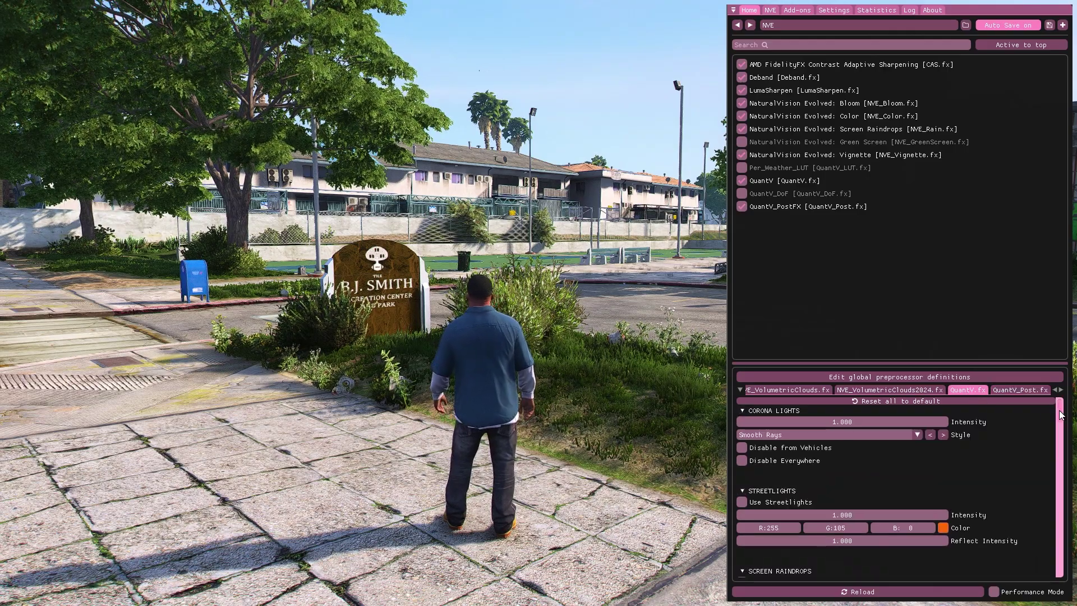
pyautogui.scroll(-1, 1062, 415)
pyautogui.moveTo(1062, 418); pyautogui.dragTo(1061, 457)
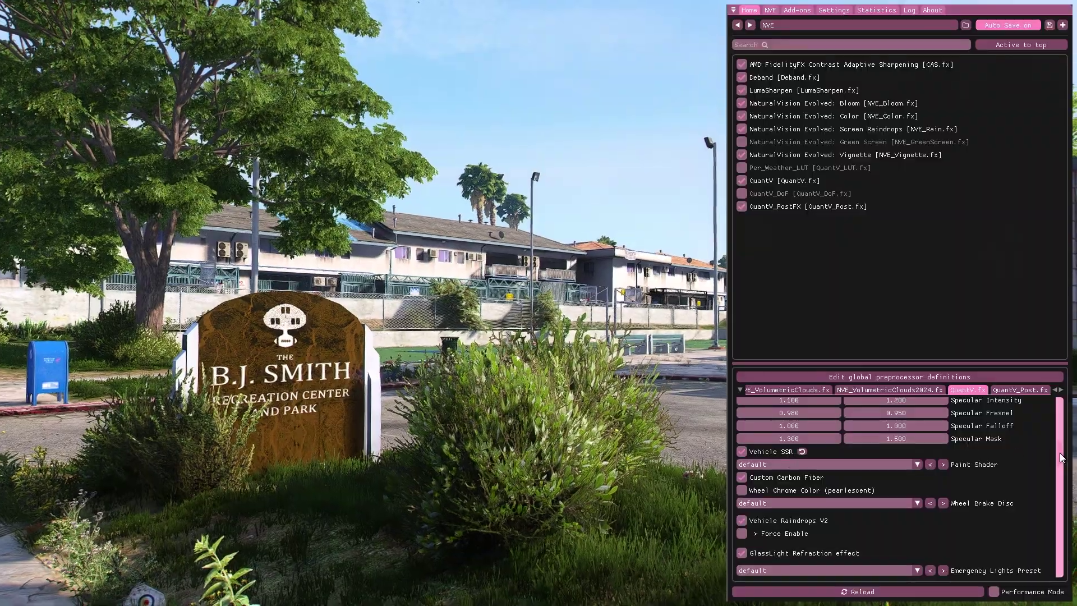
pyautogui.moveTo(1062, 457); pyautogui.dragTo(1062, 514)
# - In QuantV's settings, disable motion blur and screen blood, and enable Starfield Galaxy
pyautogui.click(796, 470)
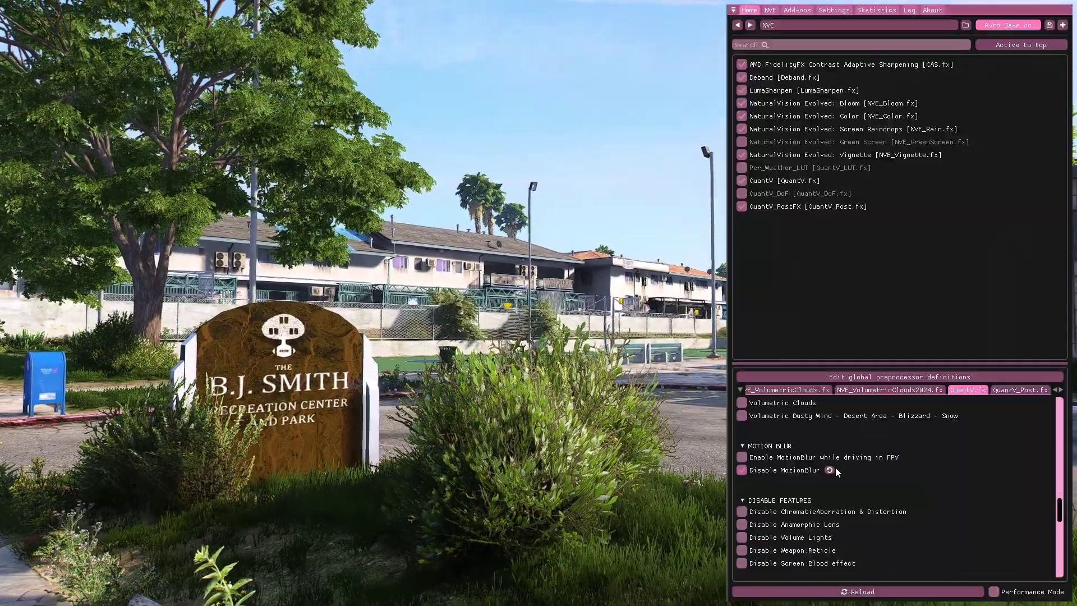
pyautogui.scroll(-3, 842, 473)
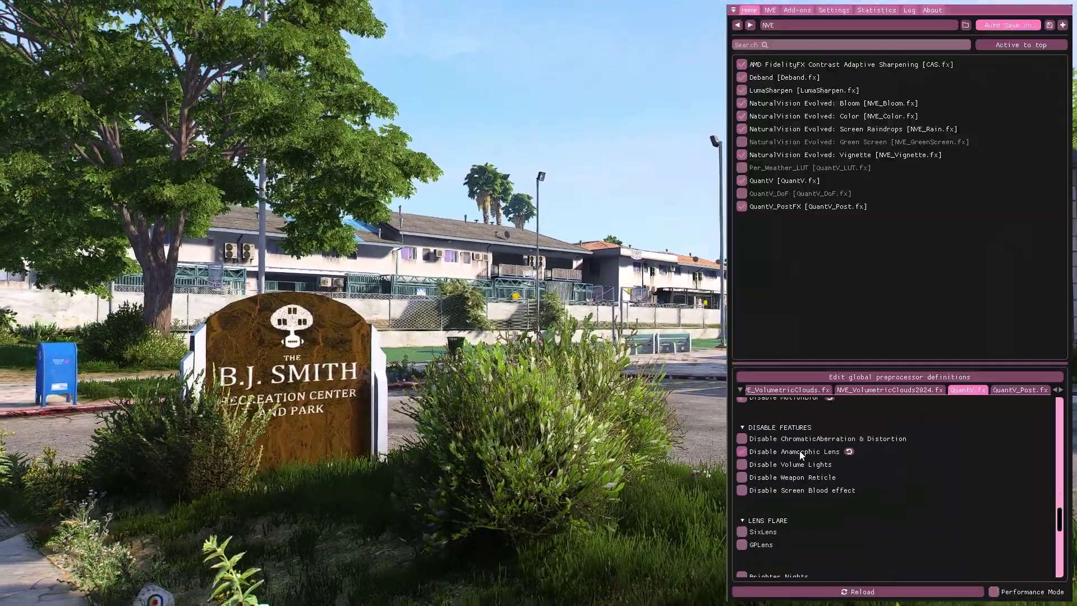
pyautogui.click(783, 490)
pyautogui.scroll(-3, 858, 472)
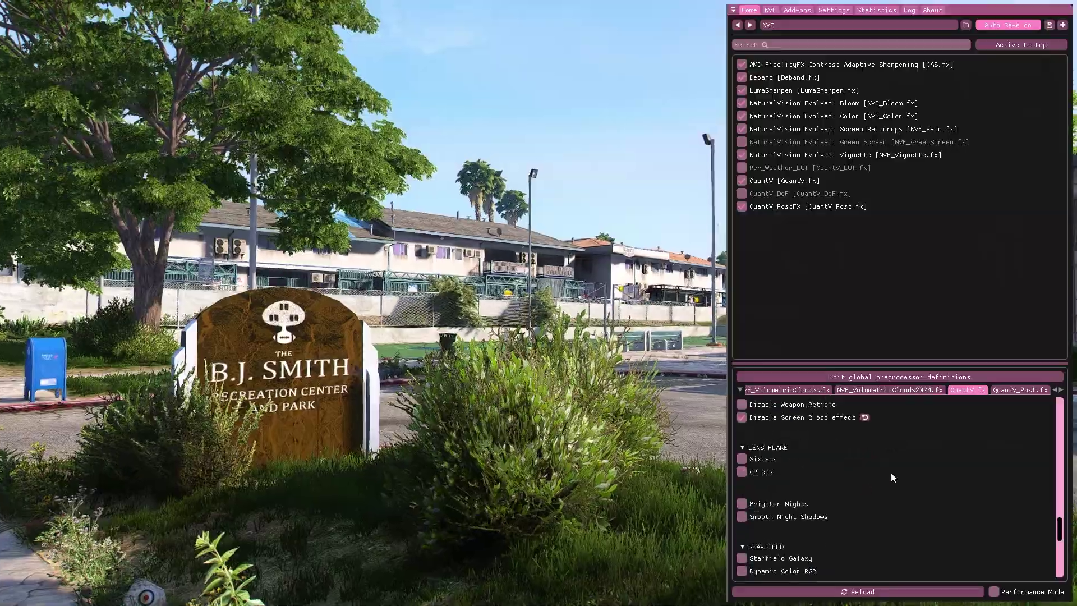
pyautogui.scroll(4, 891, 472)
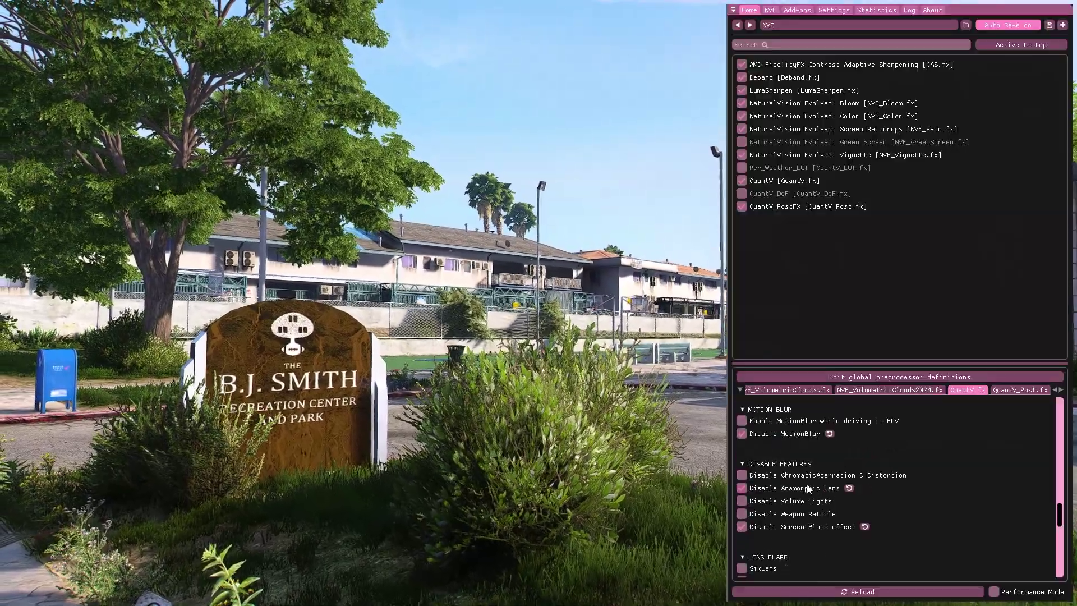
pyautogui.scroll(-4, 814, 486)
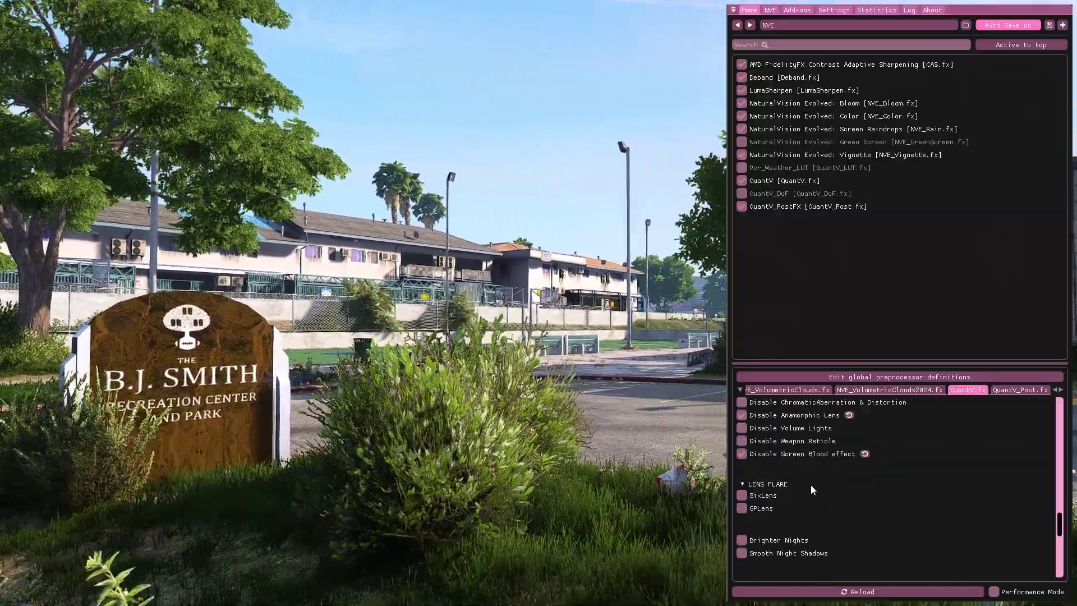
pyautogui.scroll(-2, 812, 480)
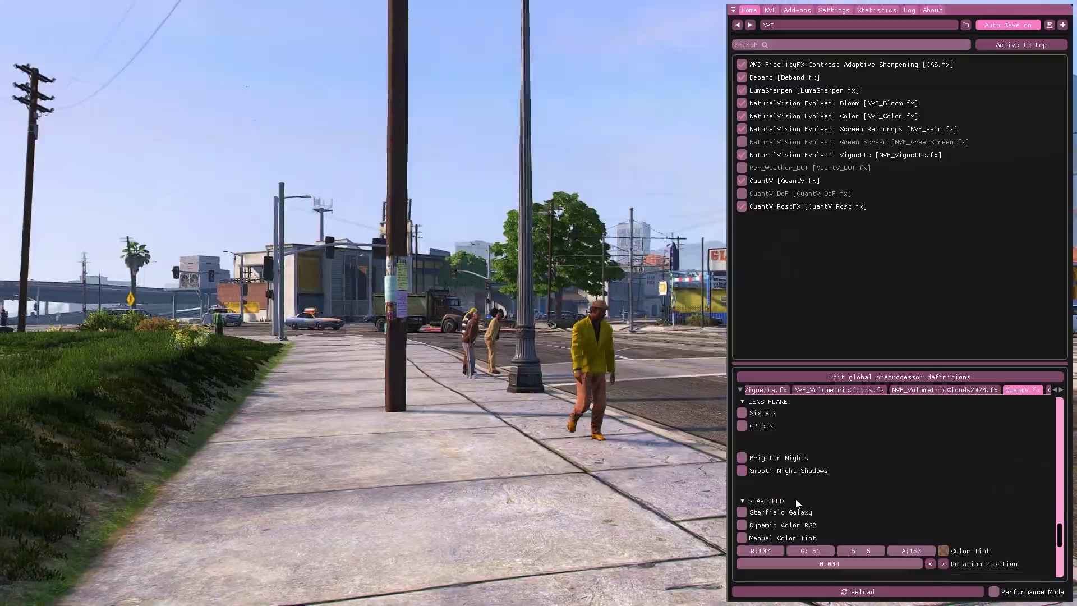
pyautogui.click(784, 515)
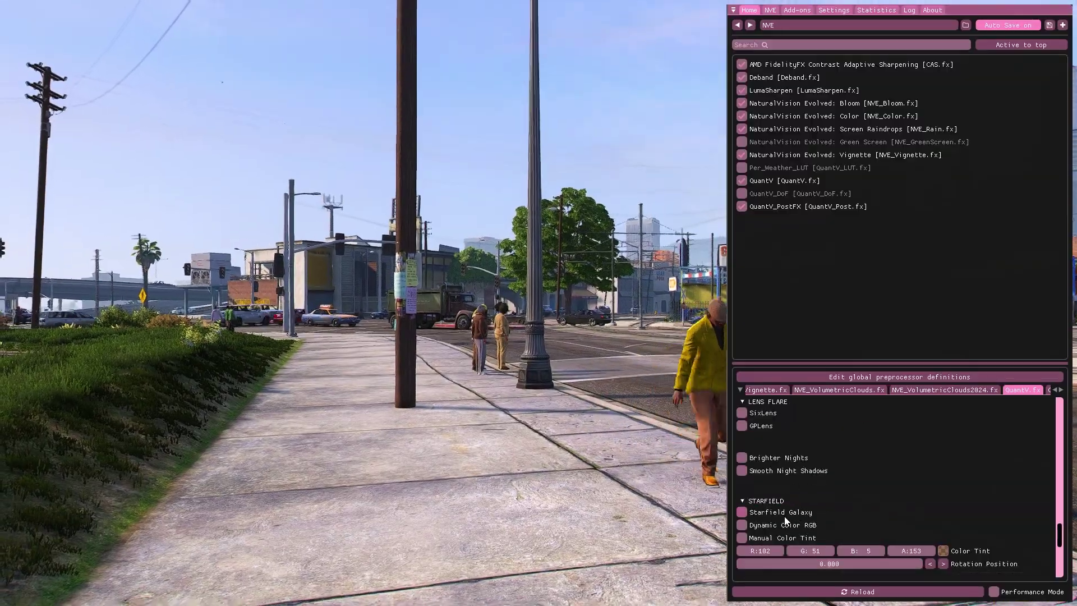
pyautogui.scroll(10, 871, 495)
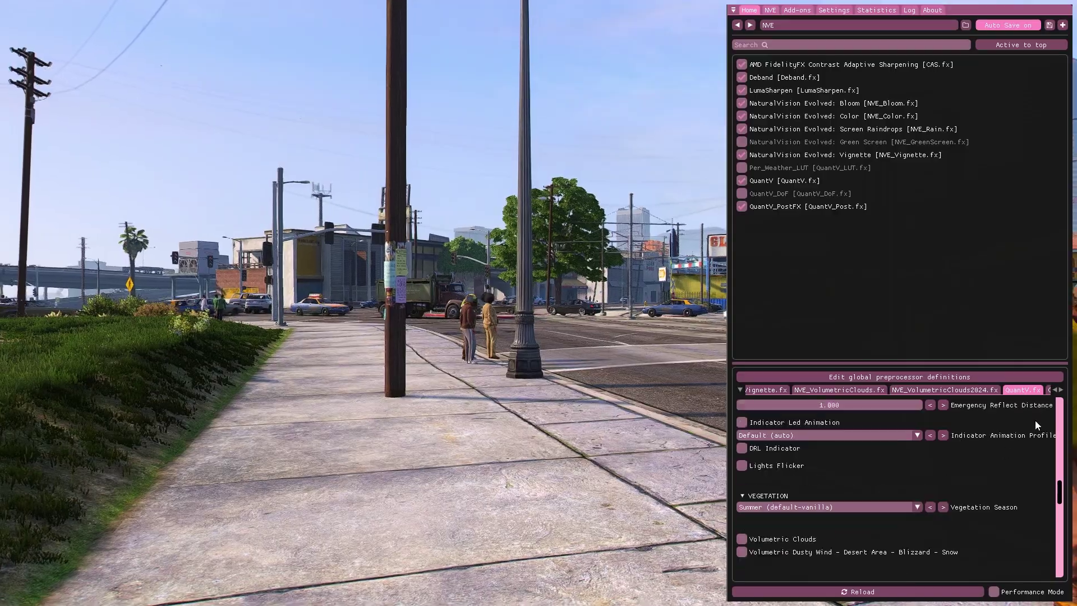
pyautogui.click(1057, 391)
# - Go to the NVE_Color.fx settings and raise Saturation from 1.000 to 1.575
pyautogui.click(1056, 391)
pyautogui.click(1056, 391)
pyautogui.click(1057, 391)
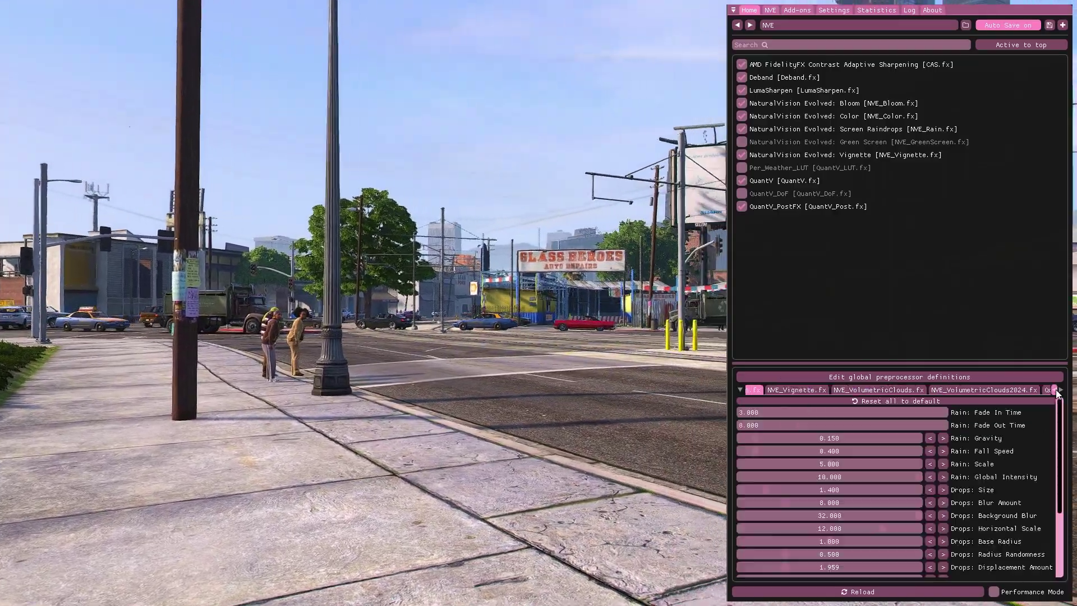
pyautogui.click(1056, 391)
pyautogui.click(1056, 391)
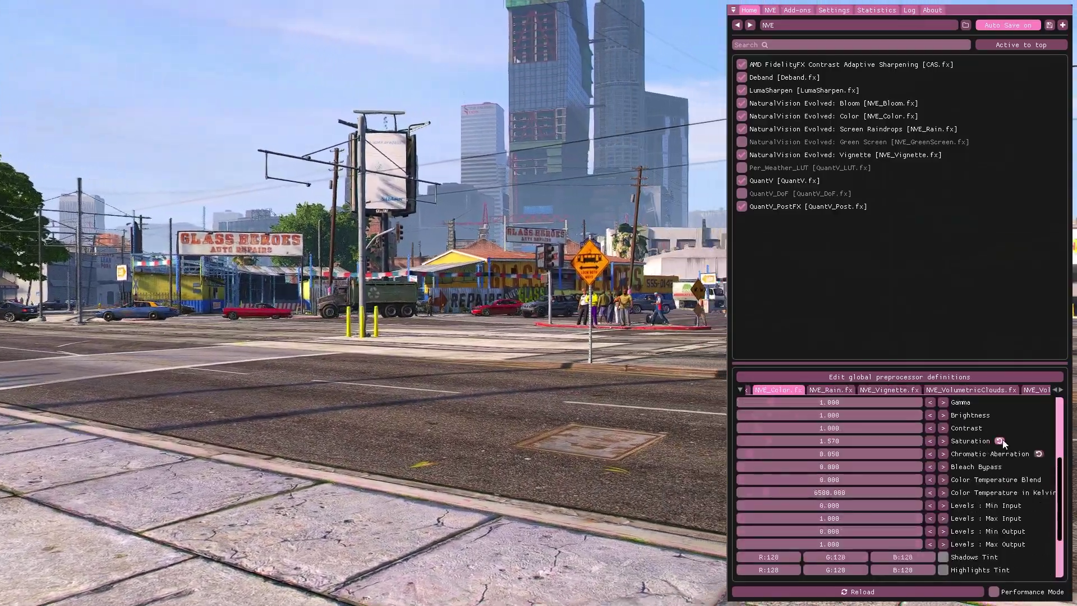
pyautogui.click(1000, 441)
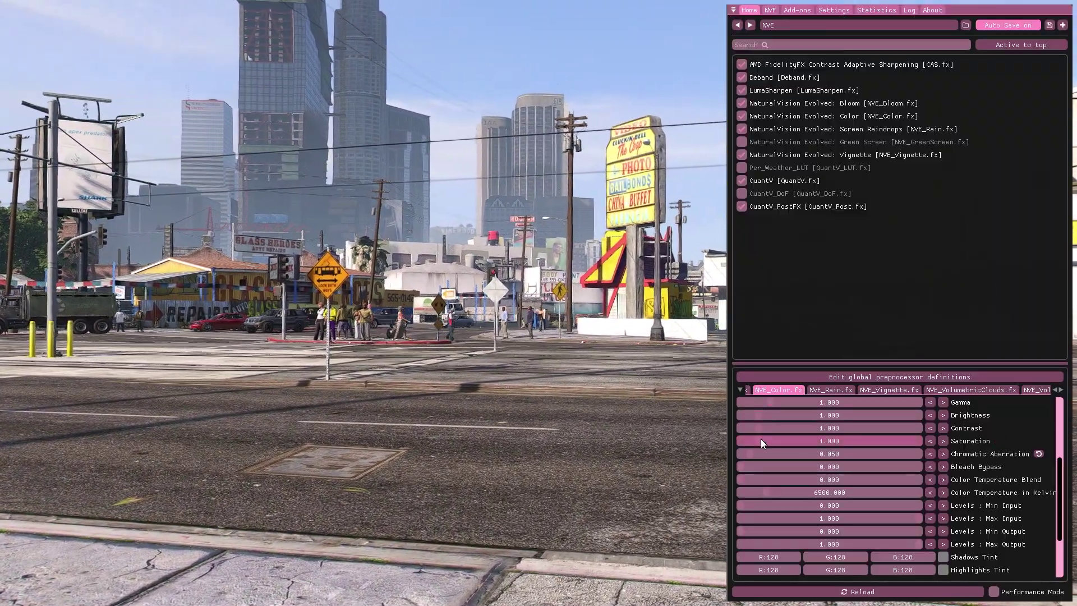
pyautogui.moveTo(760, 439); pyautogui.dragTo(767, 442)
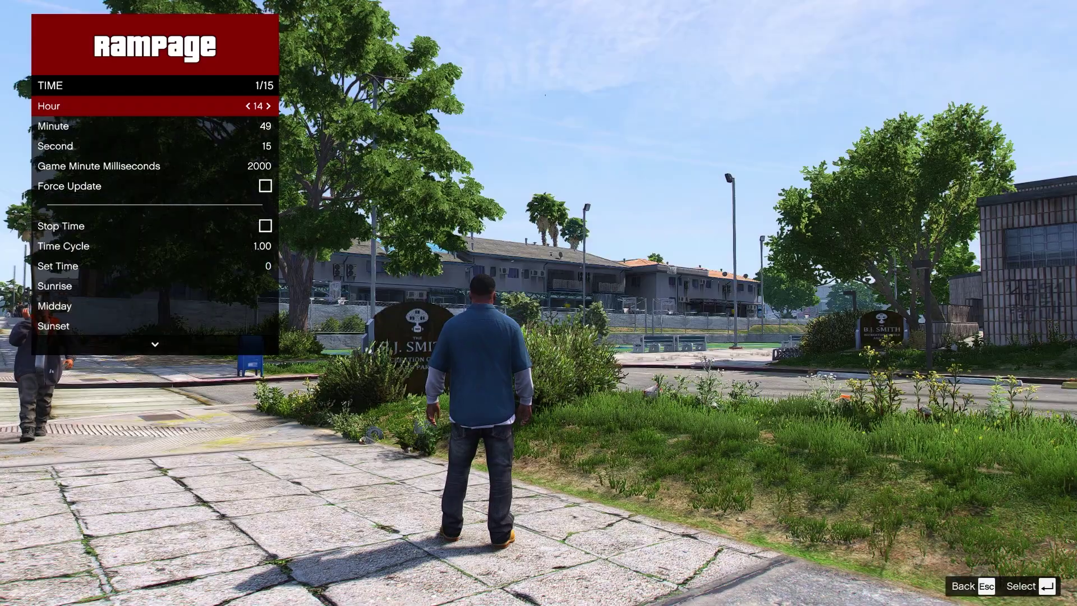
# - Advance the Rampage trainer's Hour setting toward night
pyautogui.press('Right')
pyautogui.press('Right')
pyautogui.press('Right')
pyautogui.press('Right')
pyautogui.press('Right')
pyautogui.press('Right')
pyautogui.press('Right')
pyautogui.press('Right')
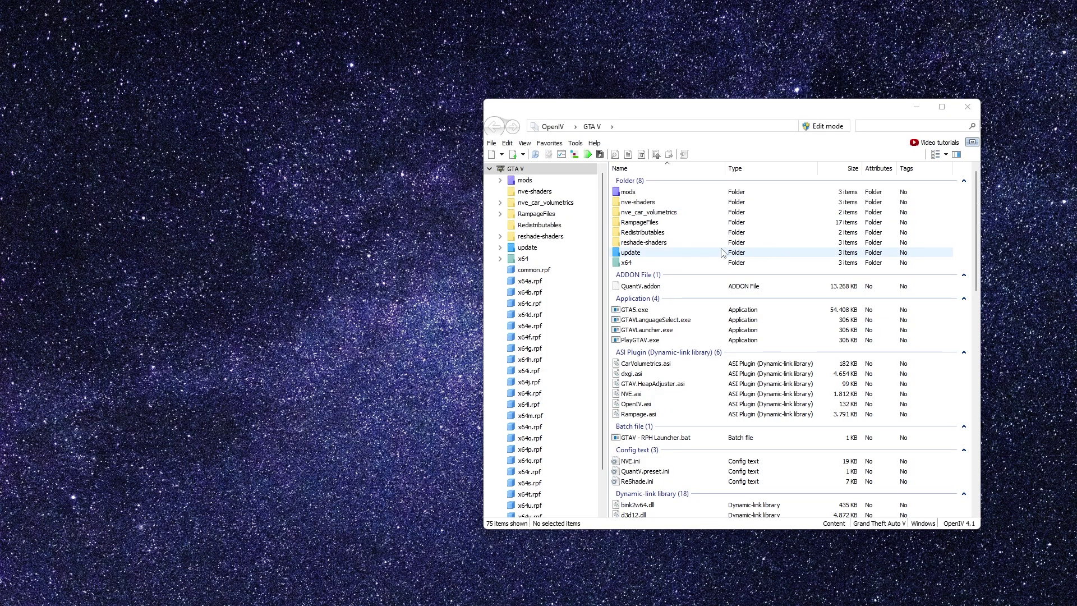
# - Open mods > update > x64 > dlcpacks > NVE > dlc.rpf > x64 > lights.rpf
pyautogui.doubleClick(627, 192)
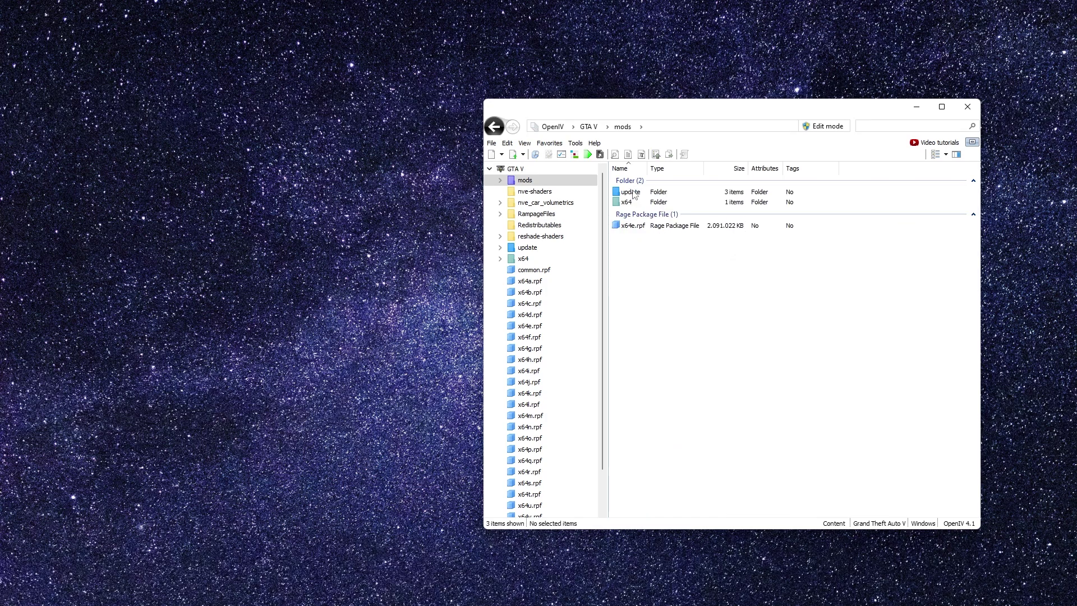
pyautogui.doubleClick(631, 192)
pyautogui.doubleClick(640, 192)
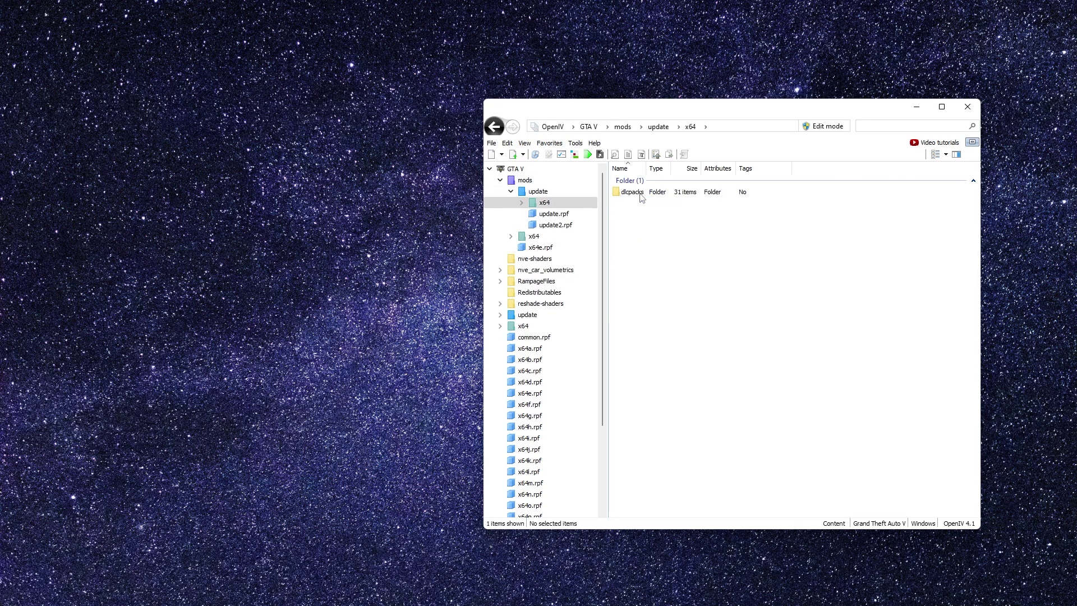
pyautogui.click(644, 193)
pyautogui.doubleClick(644, 193)
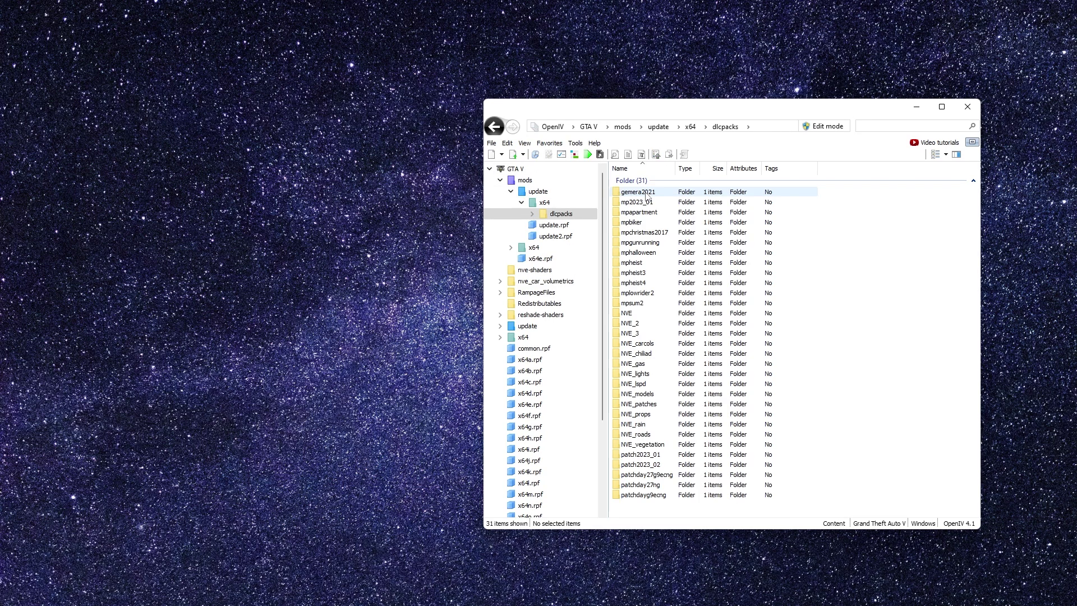
pyautogui.doubleClick(639, 315)
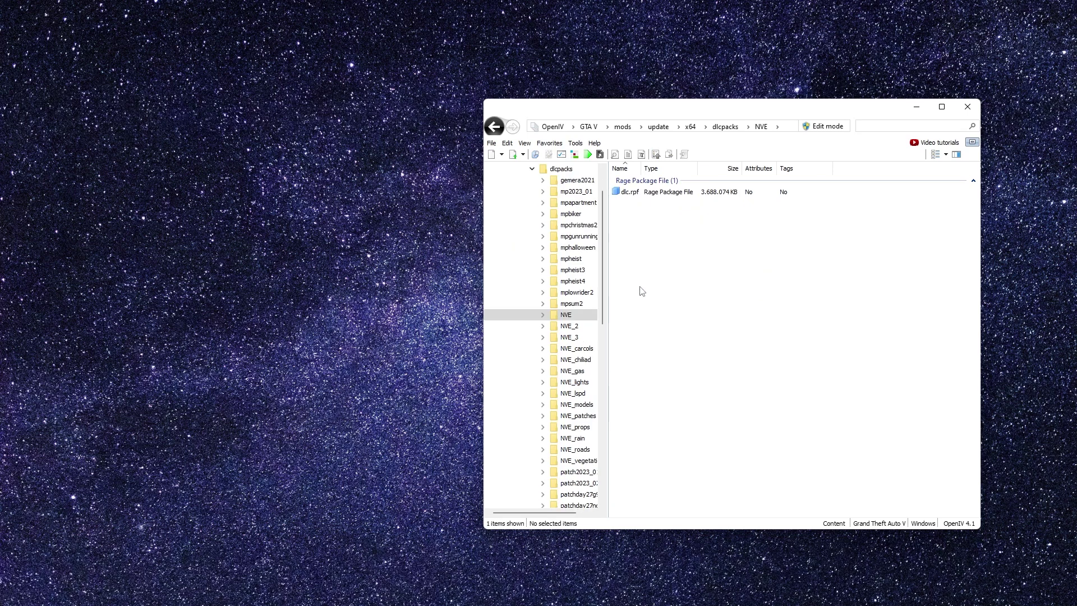
pyautogui.doubleClick(640, 193)
pyautogui.doubleClick(630, 194)
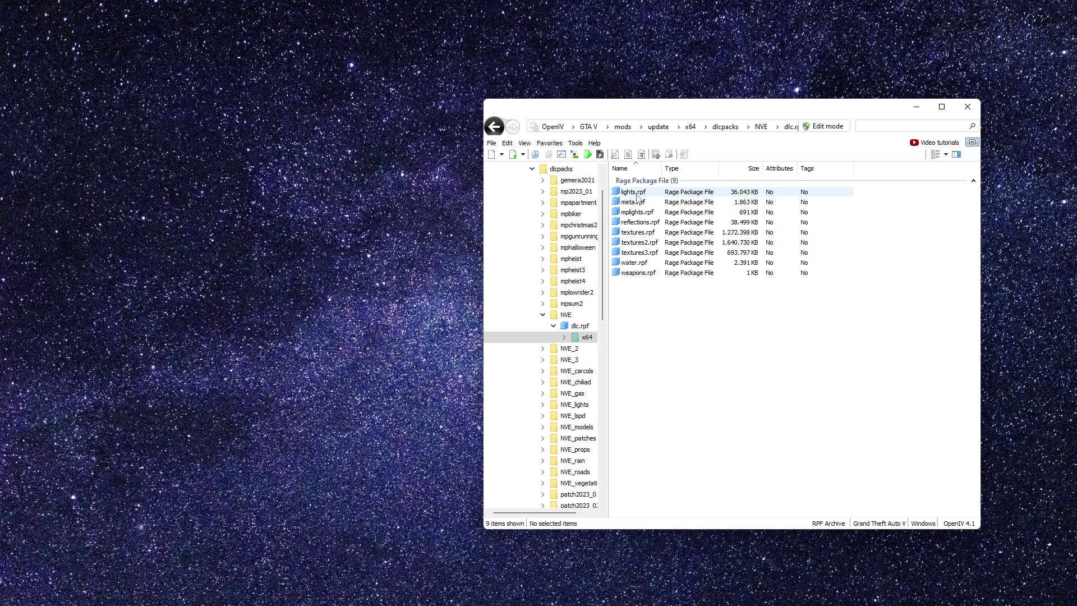
pyautogui.doubleClick(637, 193)
# - Scroll to the end of lights.rpf and select the texture dictionaries there
pyautogui.scroll(-2, 942, 212)
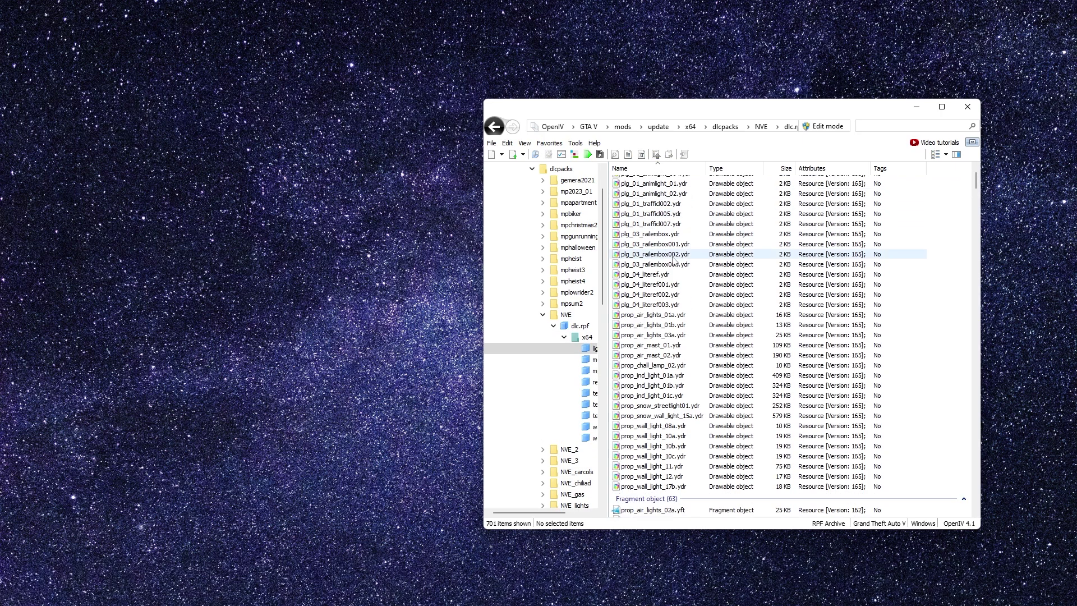
pyautogui.moveTo(977, 193); pyautogui.dragTo(968, 524)
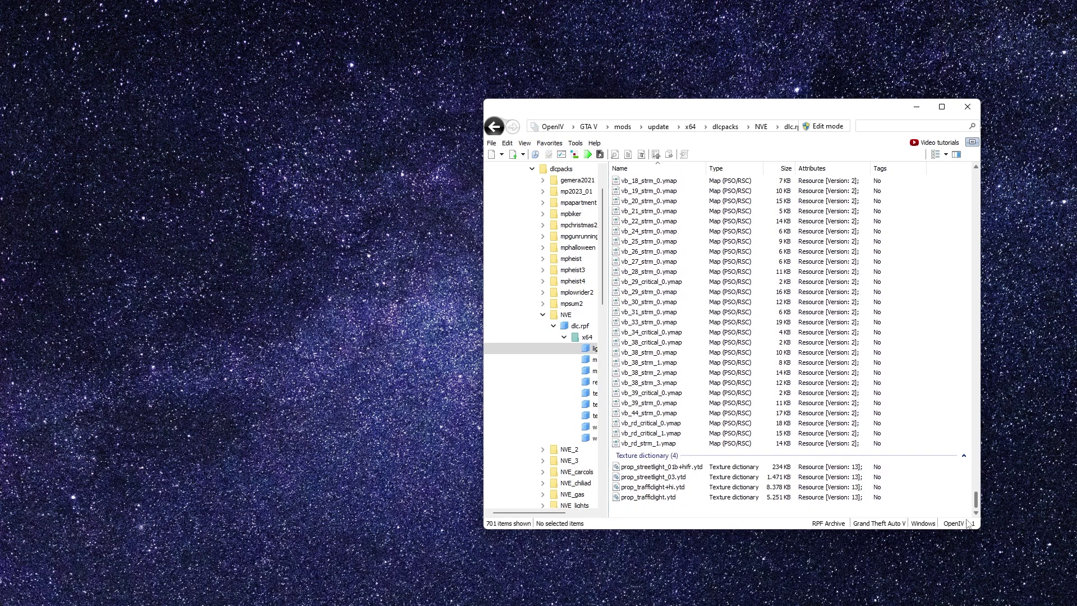
pyautogui.moveTo(653, 512); pyautogui.dragTo(698, 466)
pyautogui.click(920, 423)
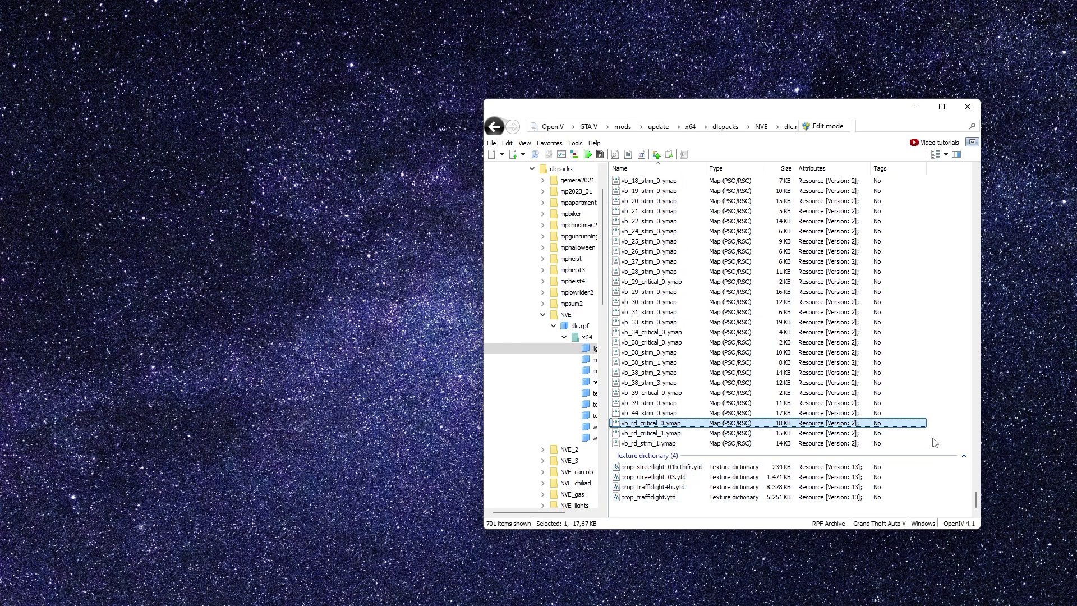
# - Enable Edit mode and delete the 697 items above the four texture dictionaries in lights.rpf
pyautogui.moveTo(947, 447); pyautogui.dragTo(627, 5)
pyautogui.rightClick(671, 293)
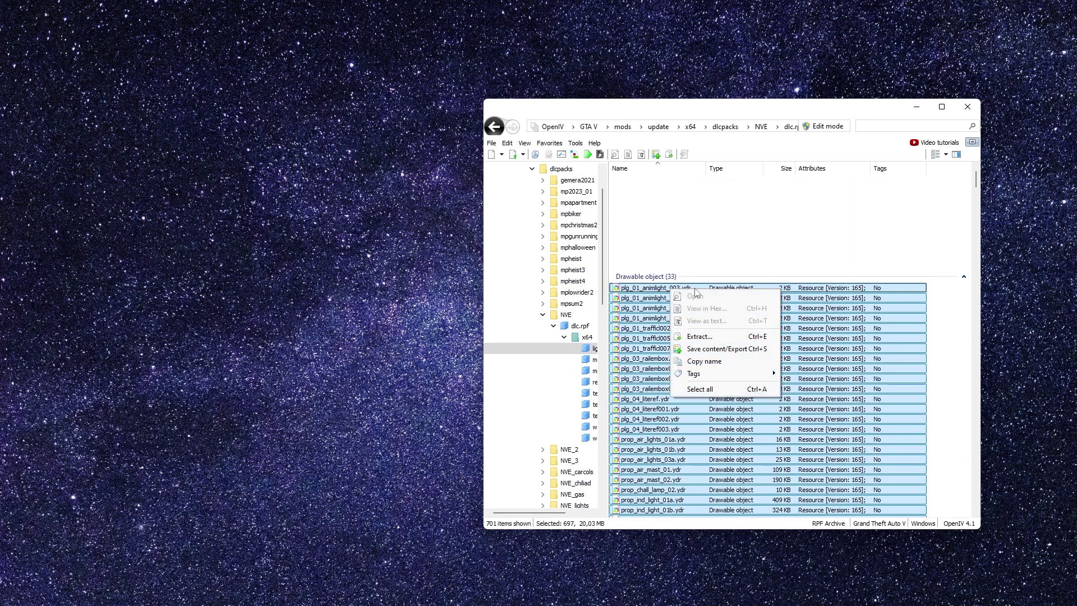
pyautogui.click(824, 126)
pyautogui.click(584, 344)
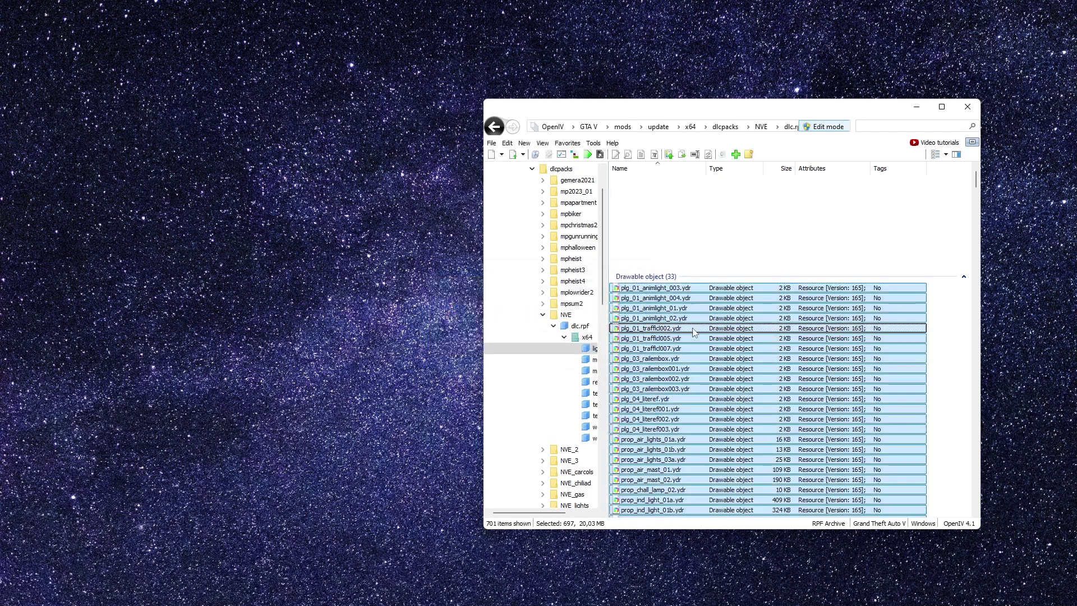
pyautogui.rightClick(696, 330)
pyautogui.click(766, 438)
pyautogui.click(584, 344)
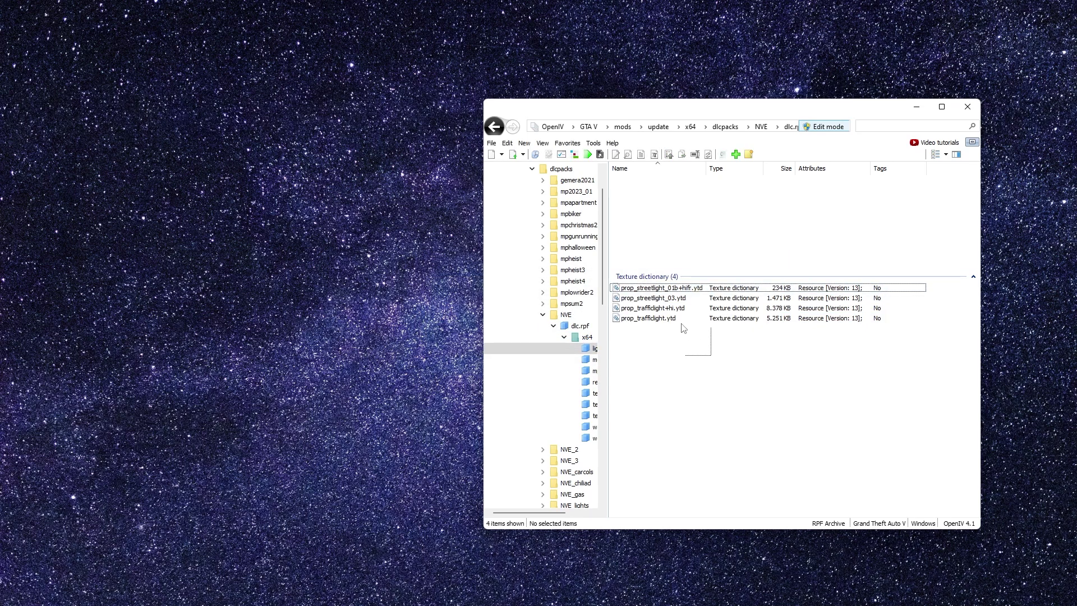
pyautogui.moveTo(683, 328); pyautogui.dragTo(659, 286)
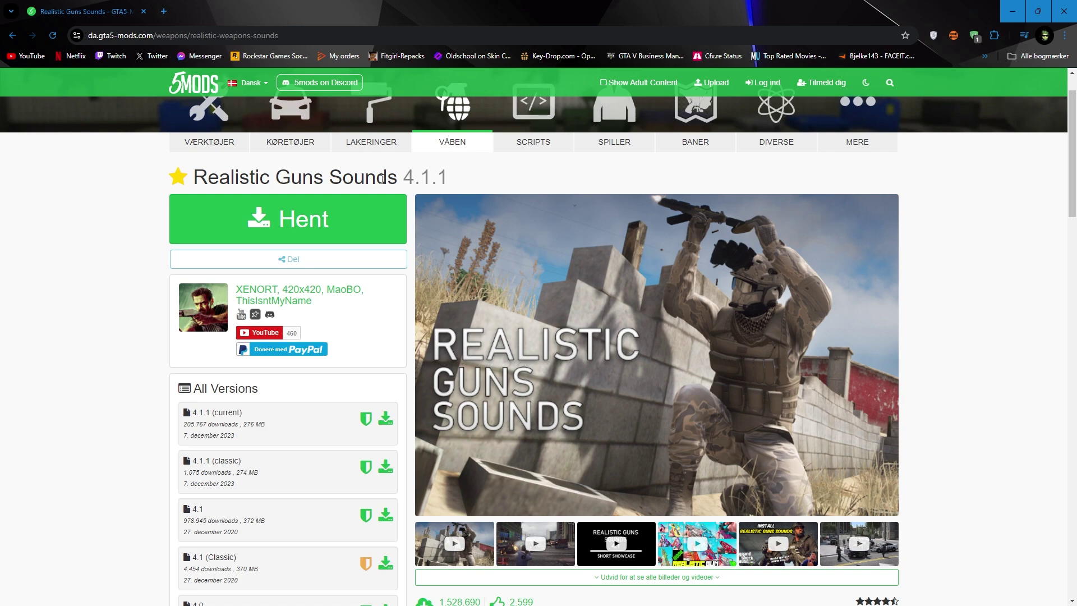
# - Scroll through the Realistic Guns Sounds 4.1.1 page to read its installation notes
pyautogui.scroll(-5, 263, 174)
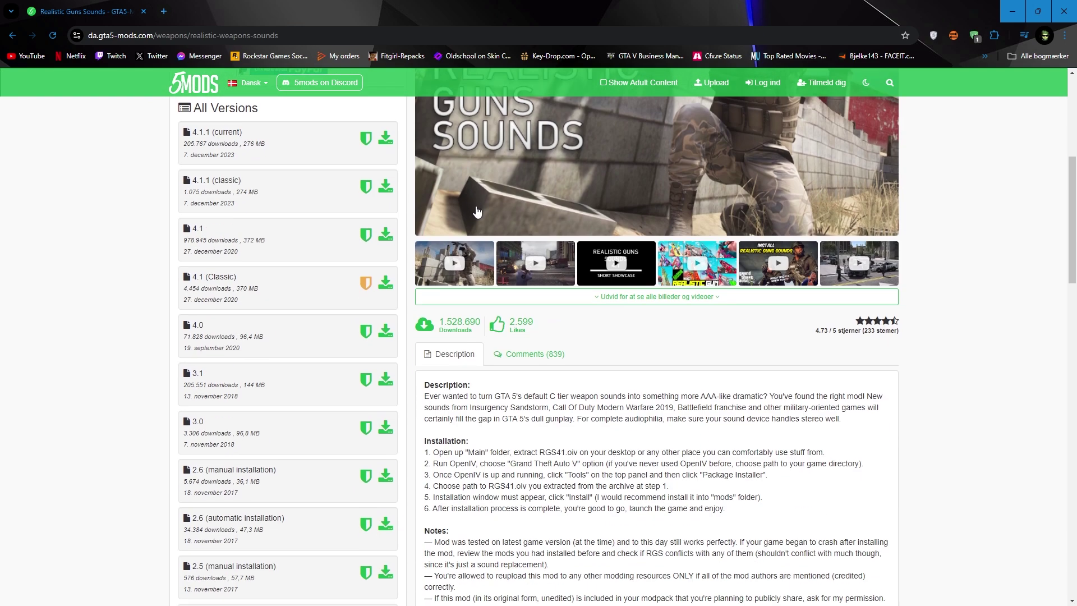
pyautogui.scroll(6, 477, 212)
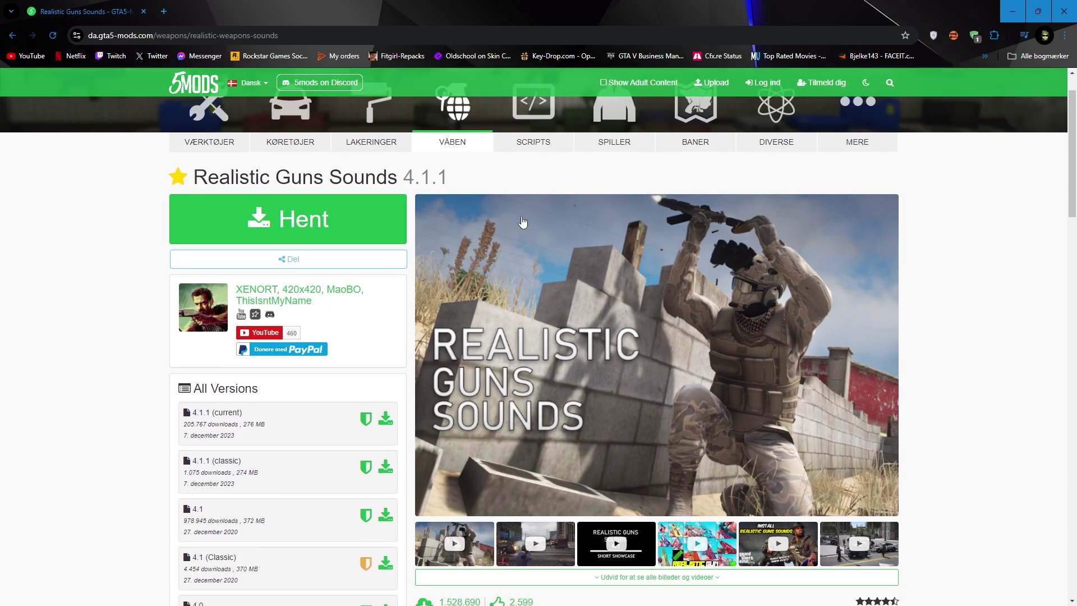
pyautogui.scroll(1, 522, 223)
pyautogui.scroll(-1, 522, 222)
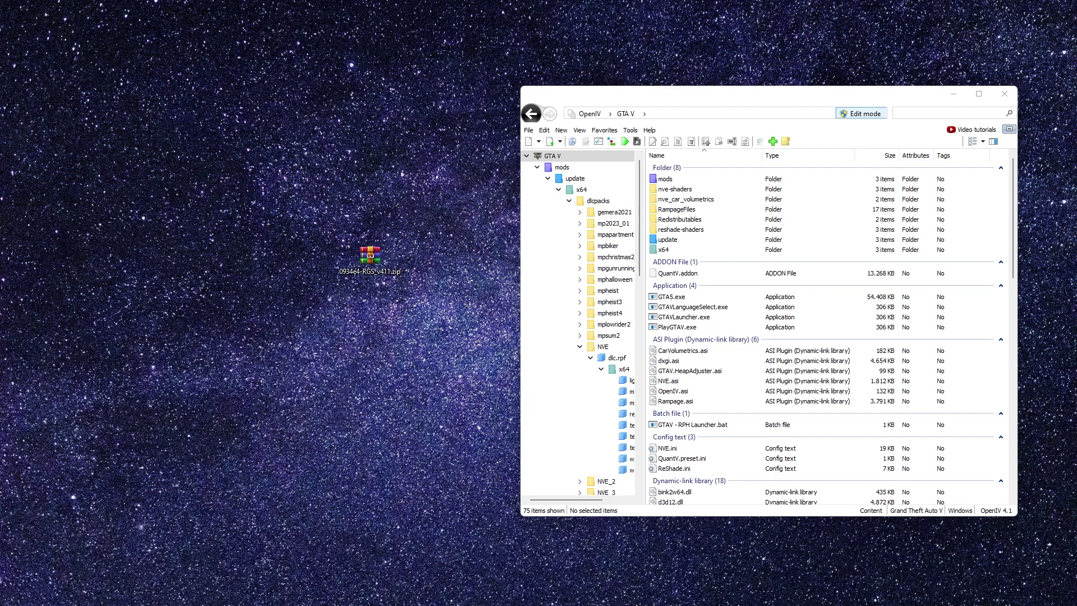
# - Install Main\RGS41.oiv from the Realistic Guns Sounds zip into the mods folder via OpenIV
pyautogui.doubleClick(370, 257)
pyautogui.moveTo(813, 100); pyautogui.dragTo(124, 99)
pyautogui.click(54, 211)
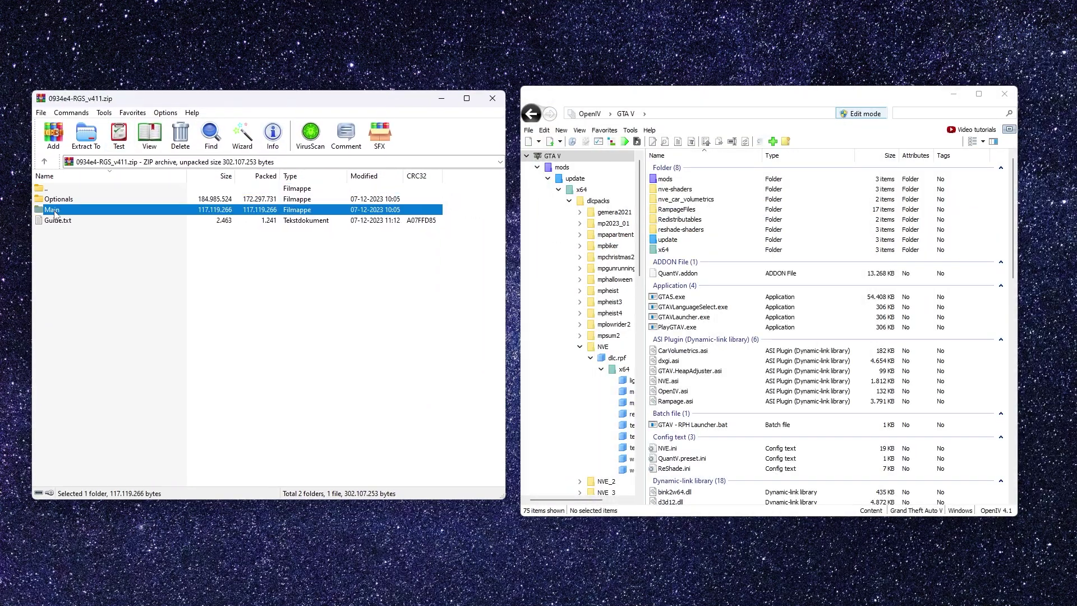
pyautogui.doubleClick(55, 214)
pyautogui.moveTo(67, 203); pyautogui.dragTo(571, 397)
pyautogui.click(938, 262)
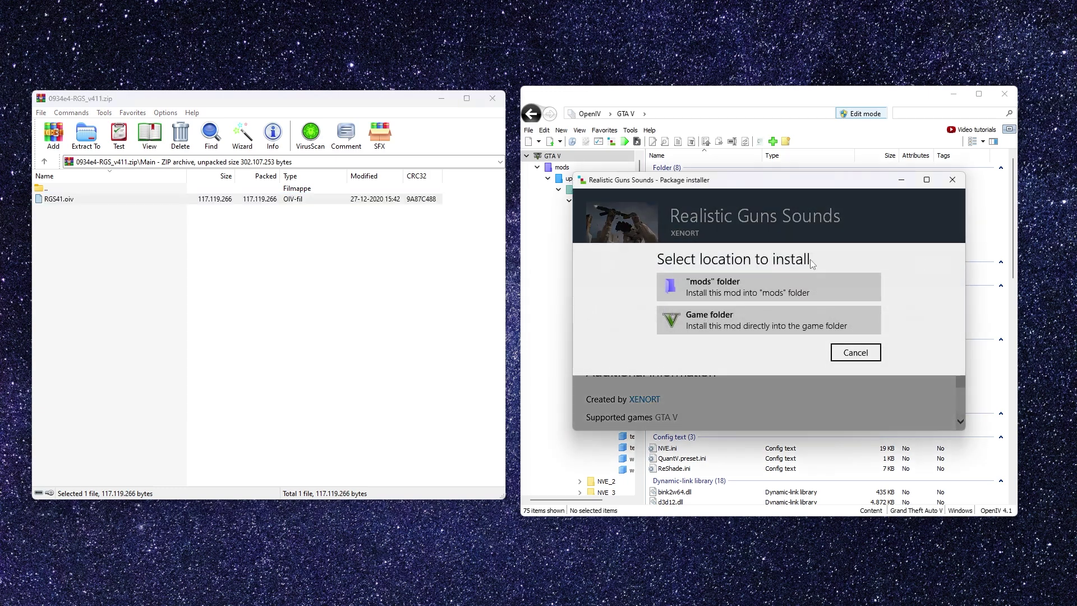
pyautogui.click(737, 290)
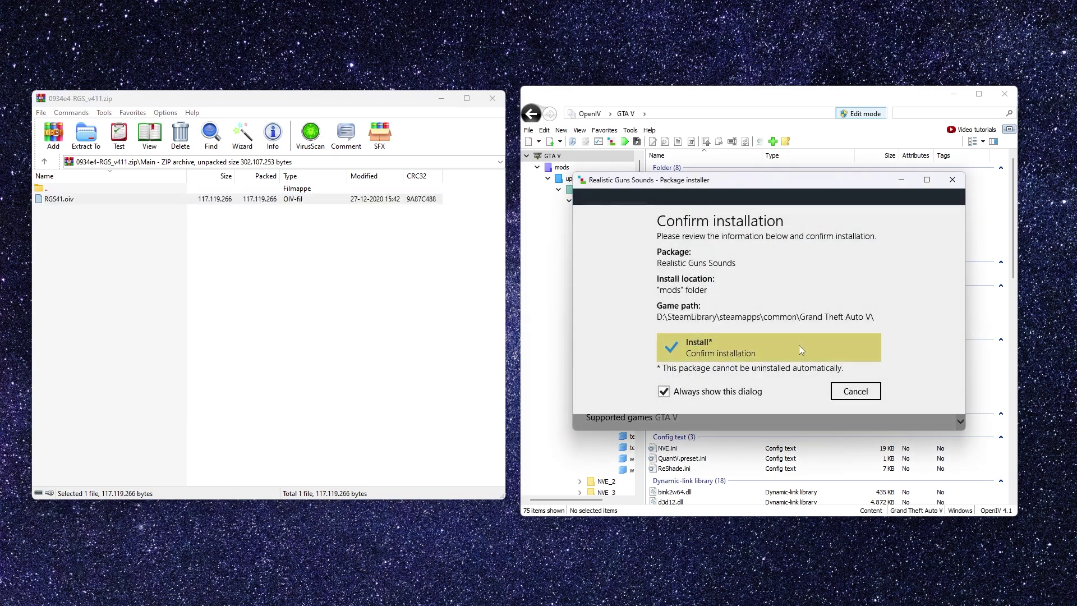
pyautogui.click(802, 350)
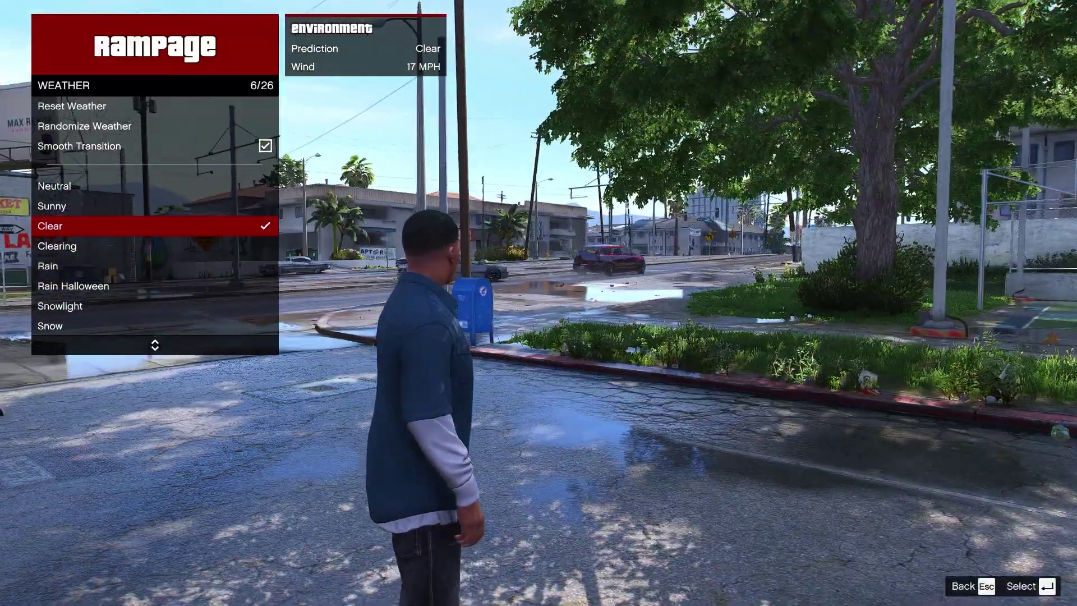
# - Set Rampage weather to Sunny, advance the hour to night, then close the trainer and walk forward
pyautogui.press('Up')
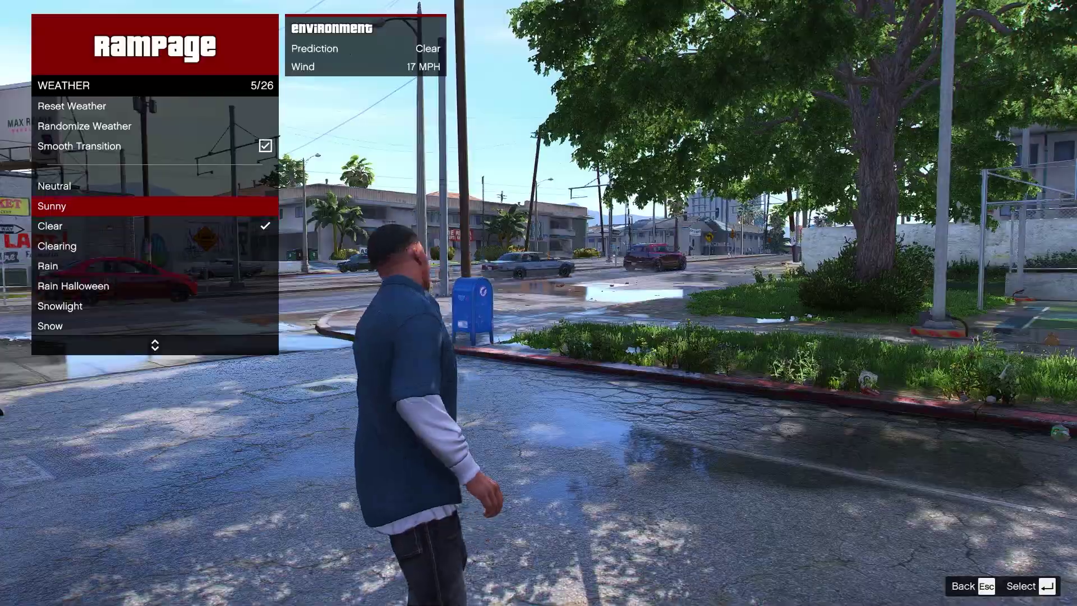
pyautogui.press('Return')
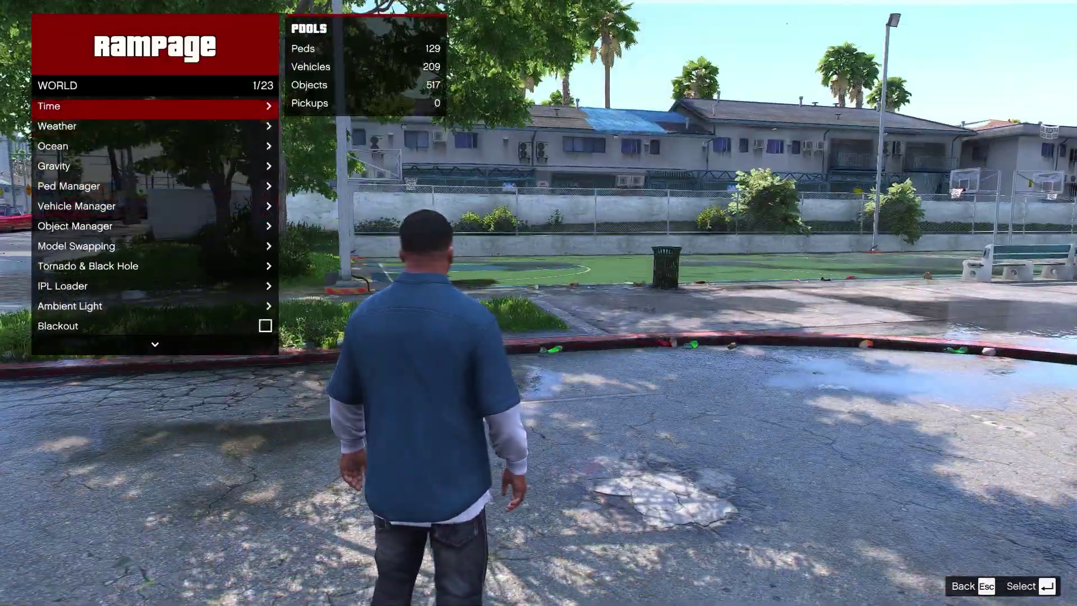
pyautogui.press('Right')
pyautogui.press('Right')
pyautogui.press('Right')
pyautogui.press('Right')
pyautogui.press('Right')
pyautogui.press('Right')
pyautogui.press('Right')
pyautogui.press('Right')
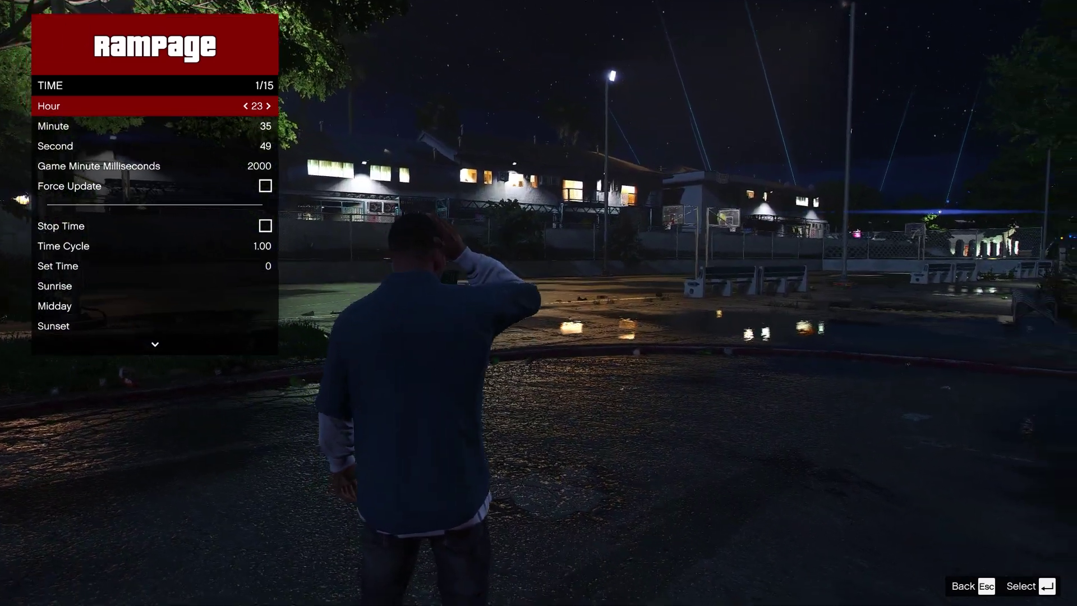
pyautogui.press('F5')
pyautogui.press('w')
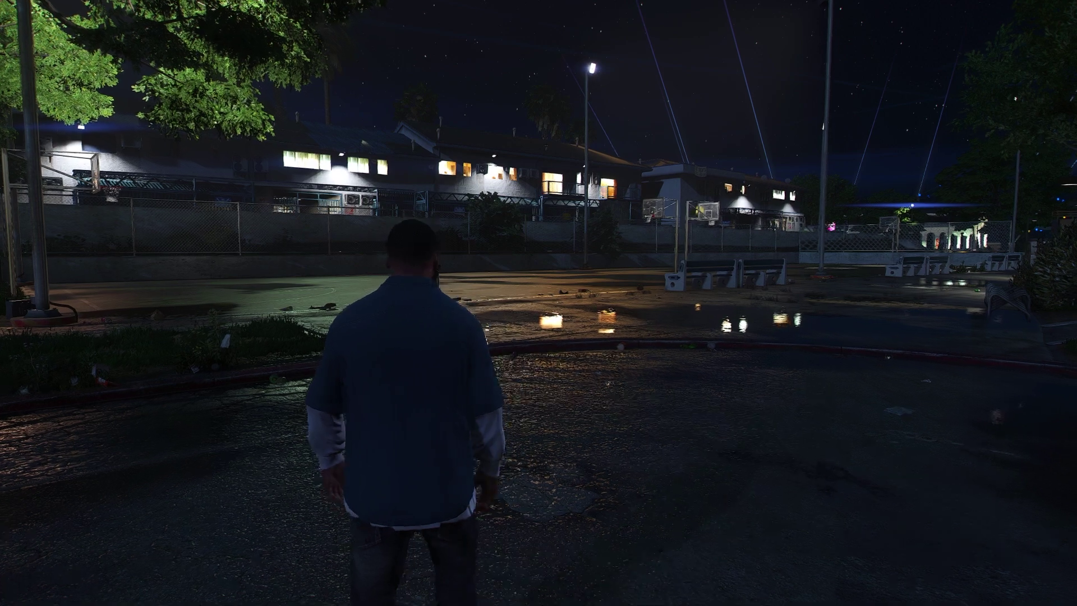